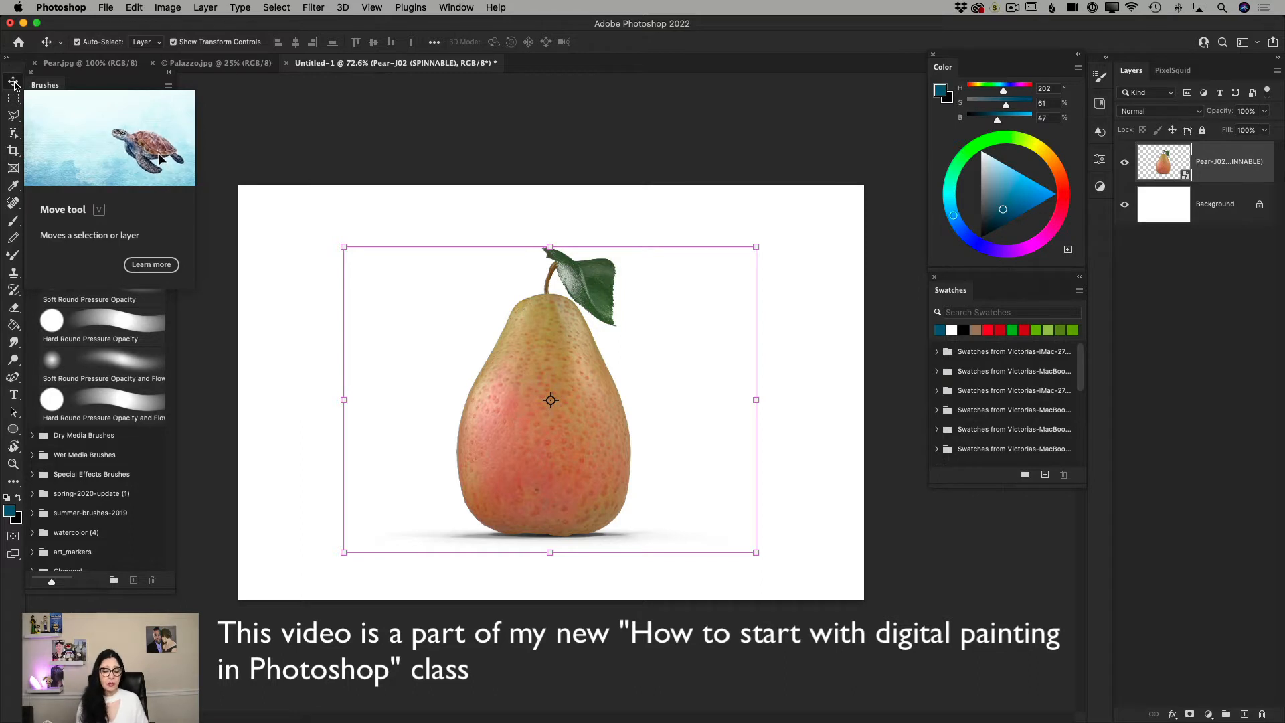
Check the pear layer's transform bounds, and hide and show the layer to compare the canvas with and without the pear.
key(super+t)
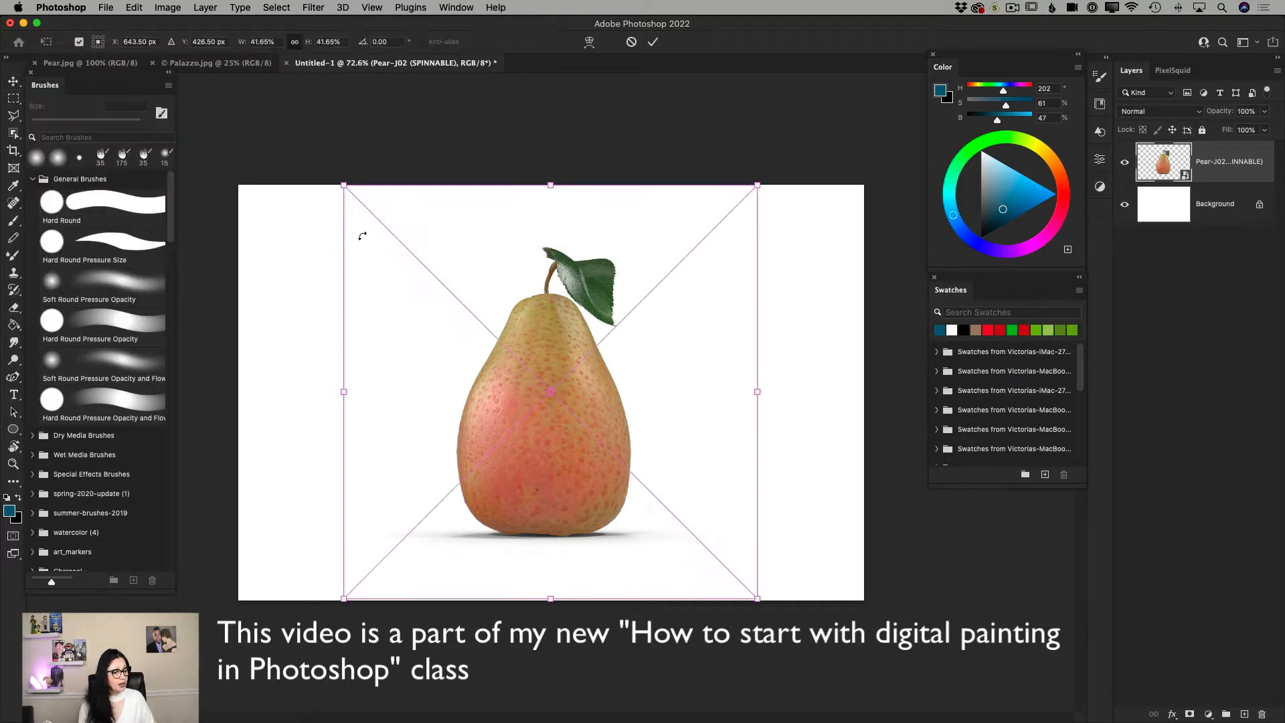
click(652, 41)
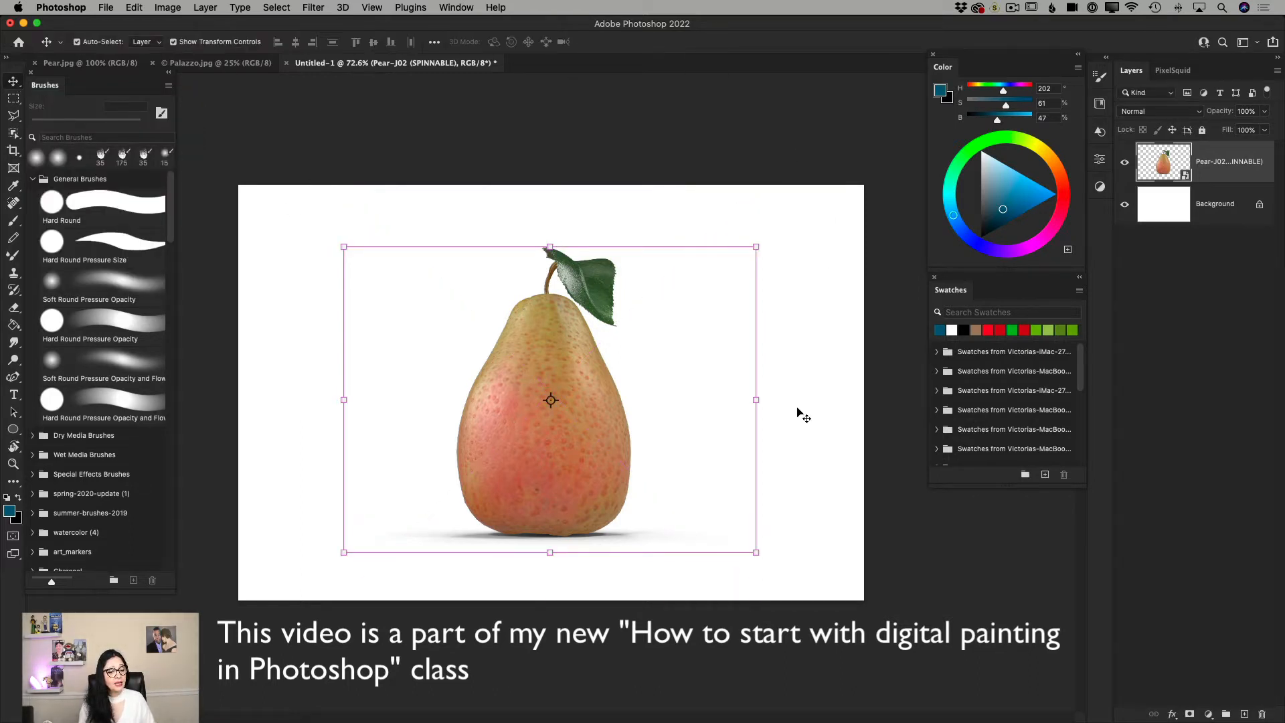
click(13, 464)
drag(532, 442, 547, 444)
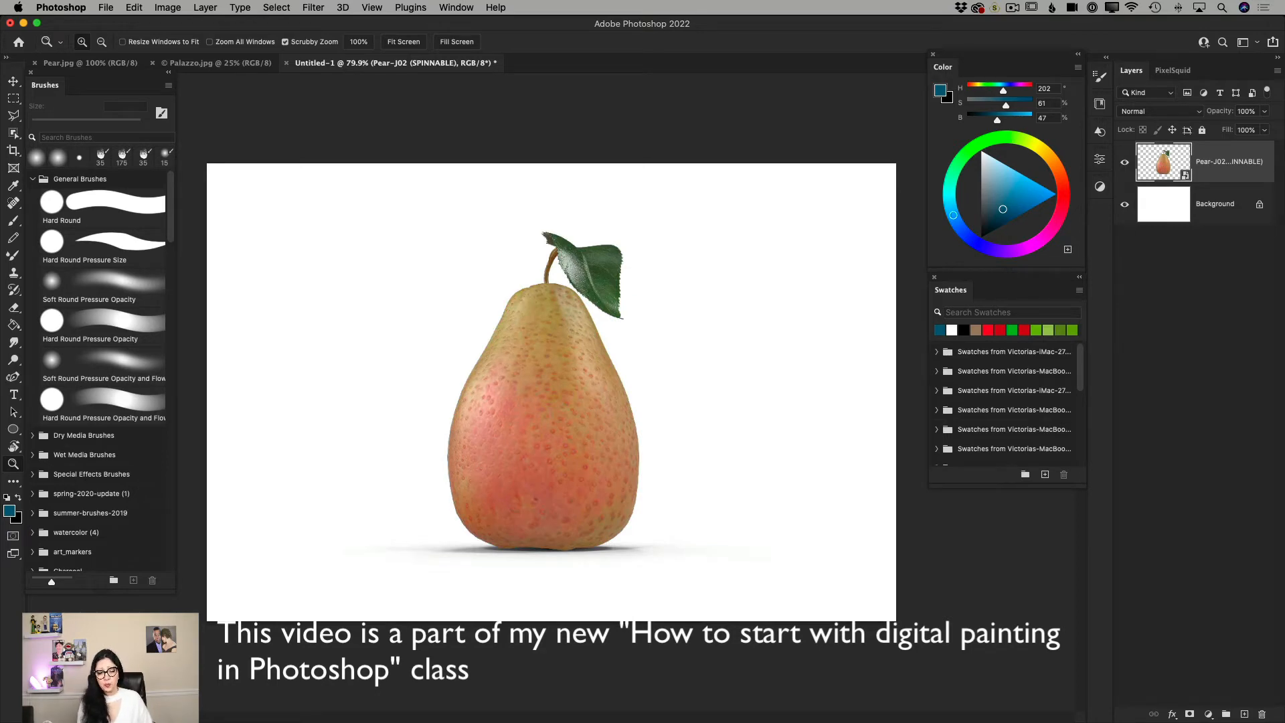
click(1128, 167)
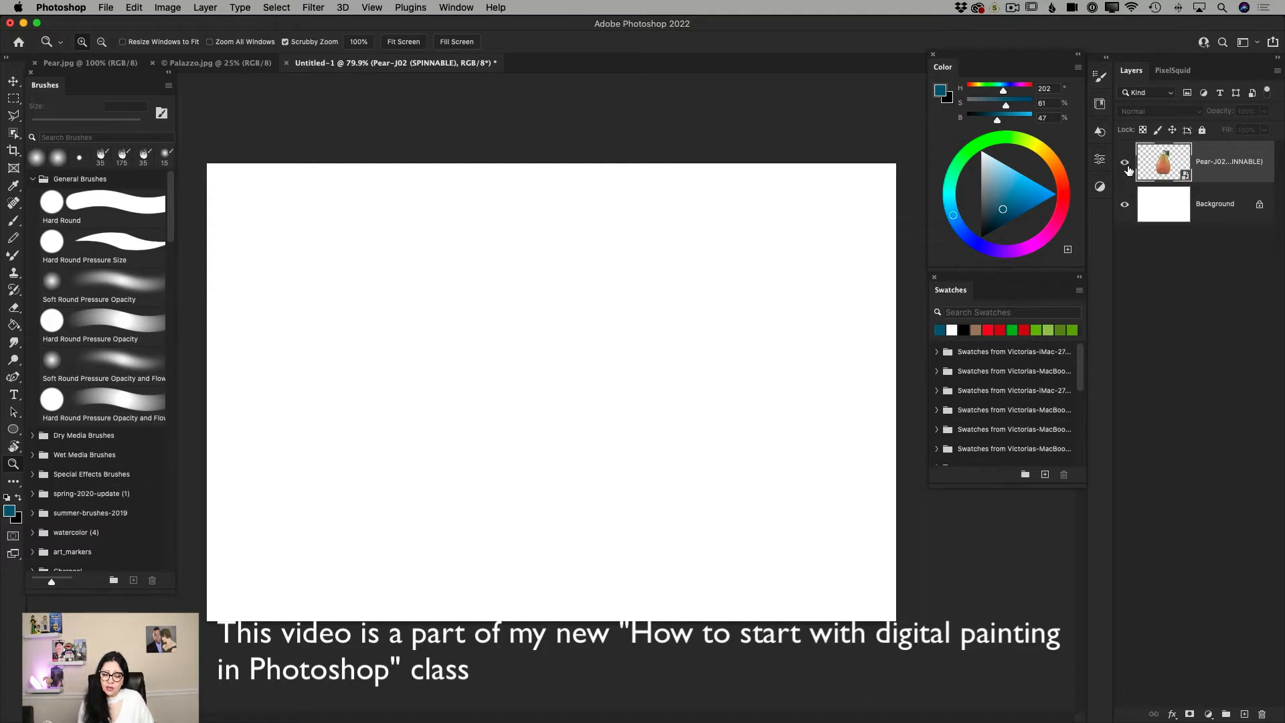
click(1126, 163)
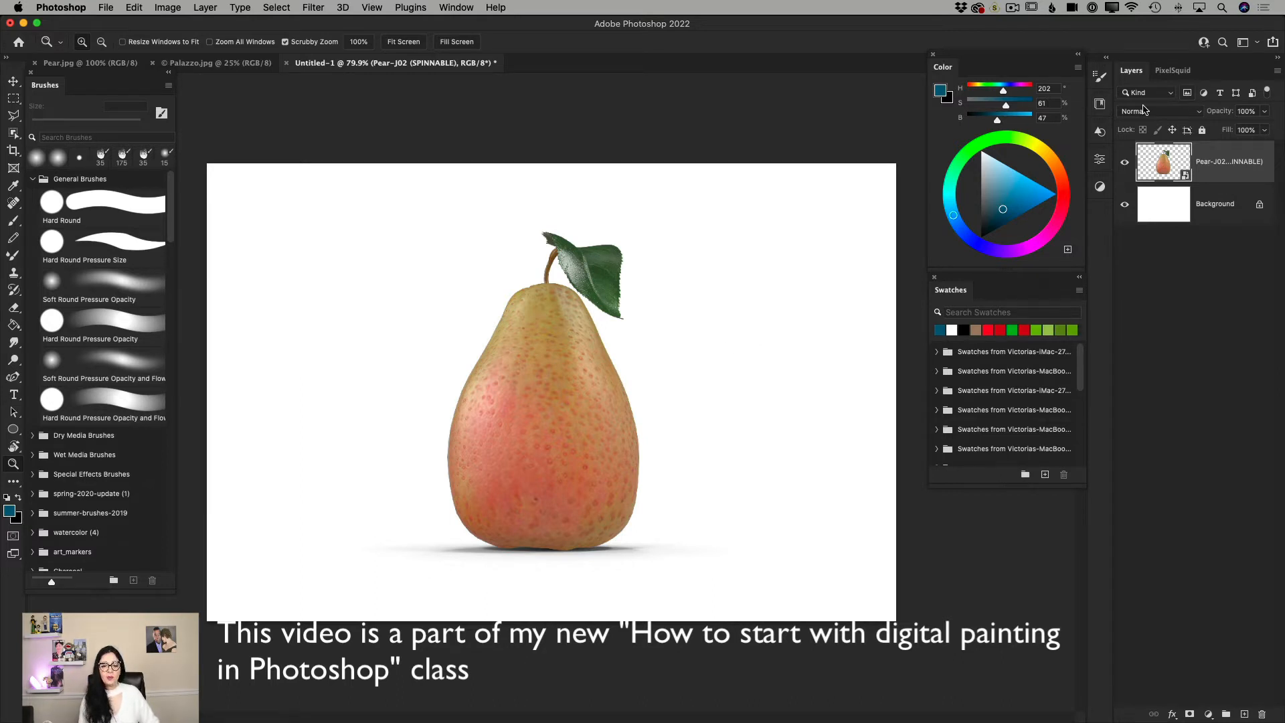
Open the "Organic pears on wooden shelf" image for editing from the "Free from Adobe Stock" library and view the whole picture.
click(1099, 105)
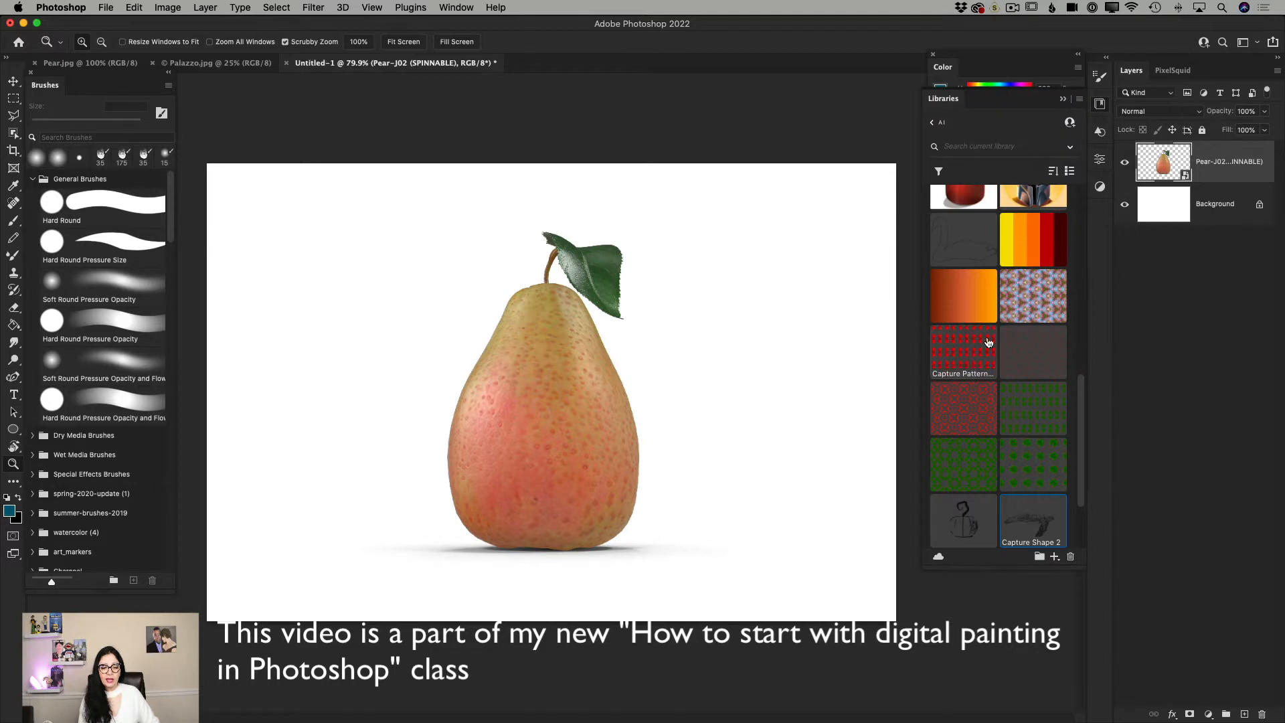
scroll(989, 342, down, 2)
scroll(988, 342, up, 3)
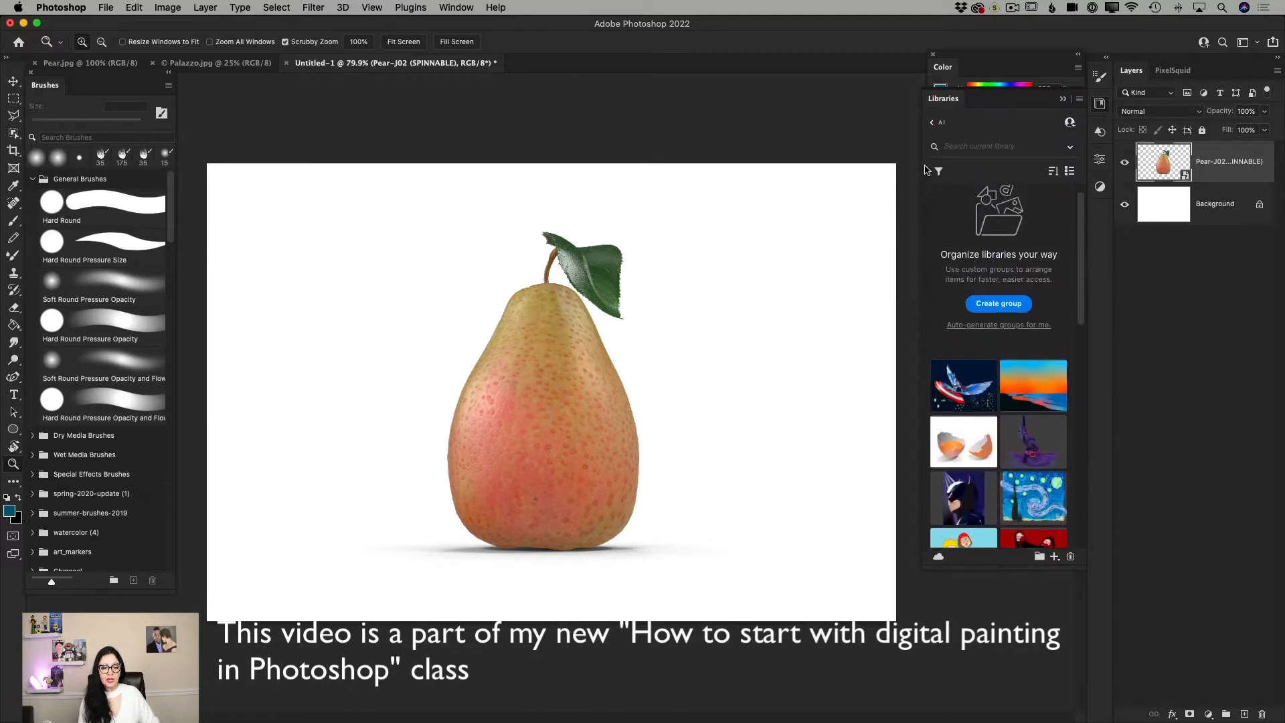
click(932, 124)
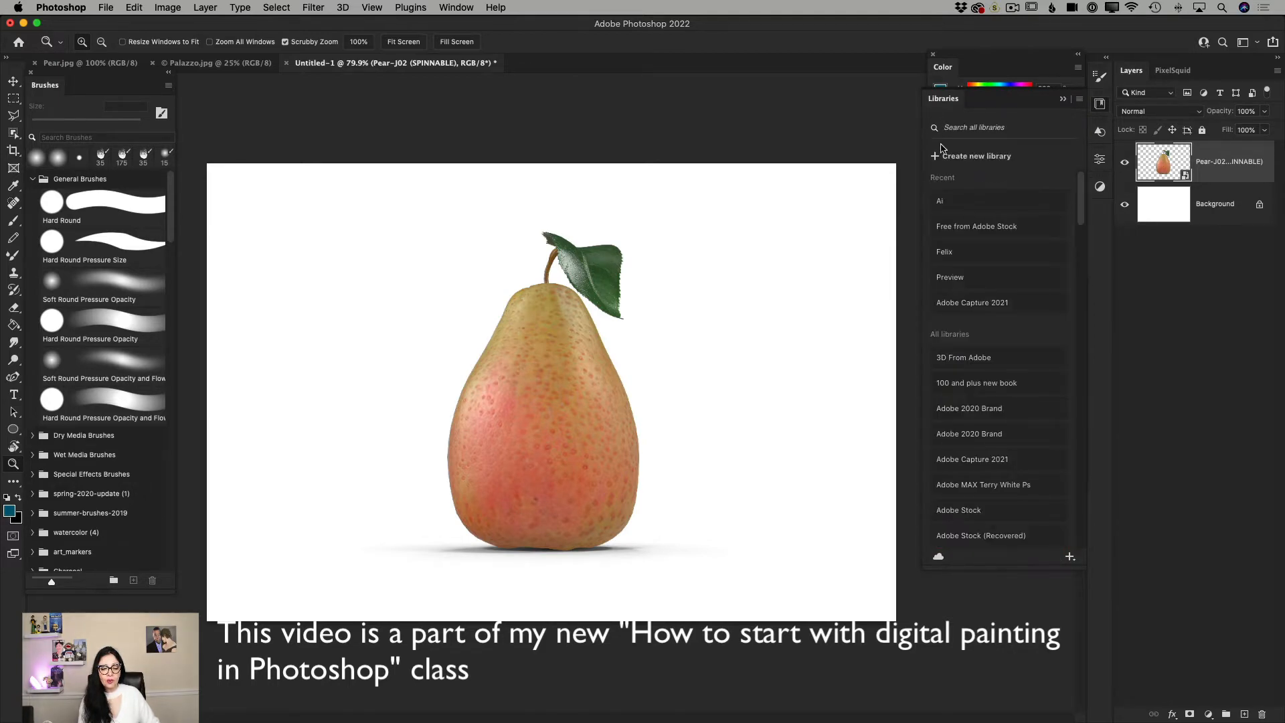
click(962, 233)
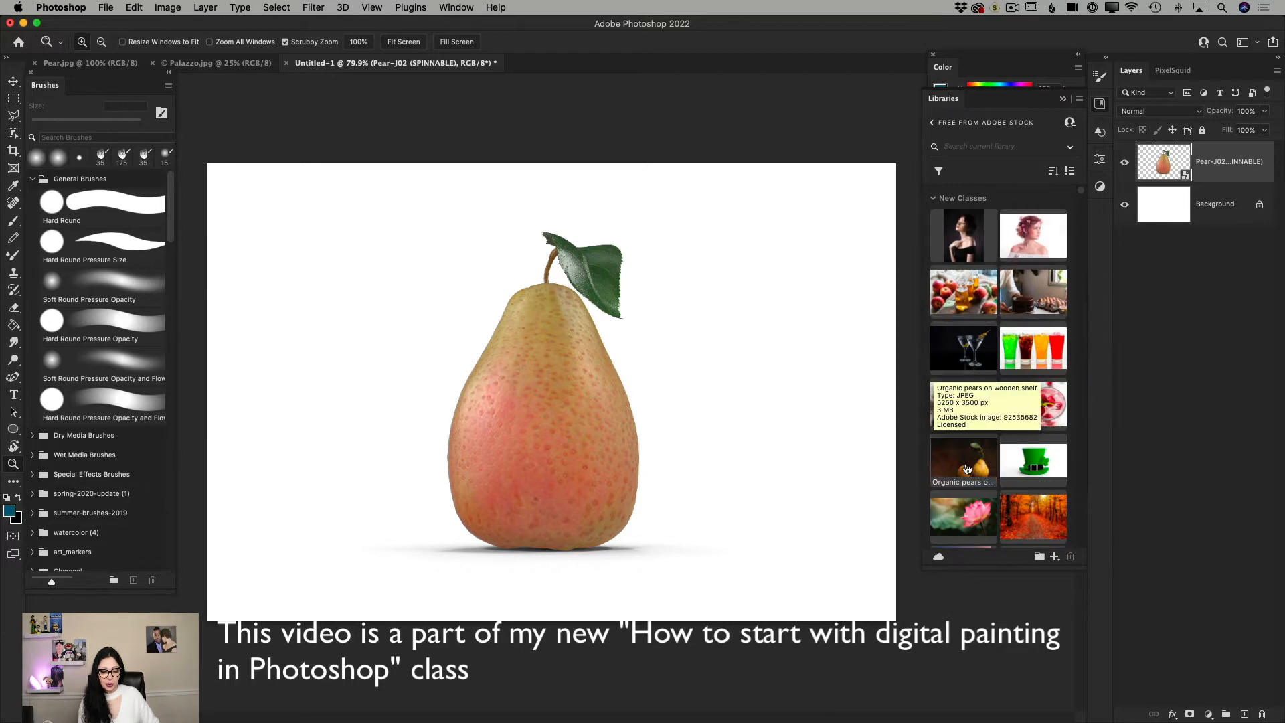
right_click(966, 468)
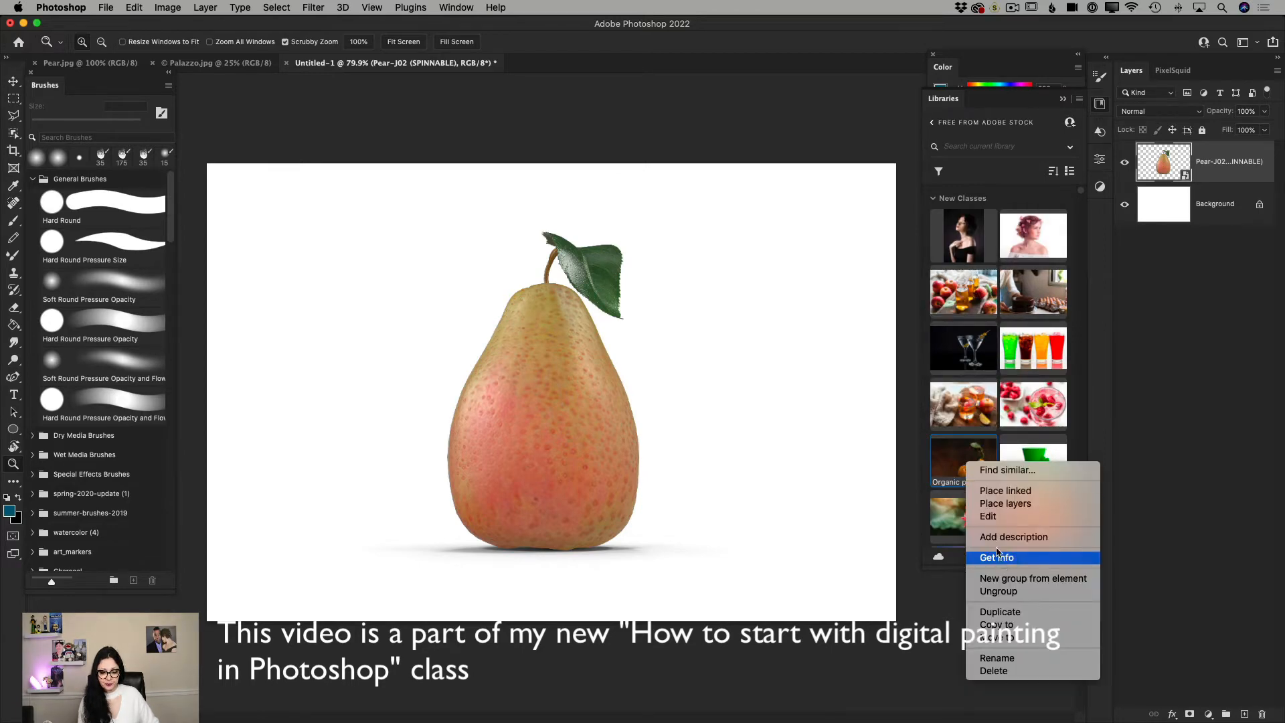
click(988, 515)
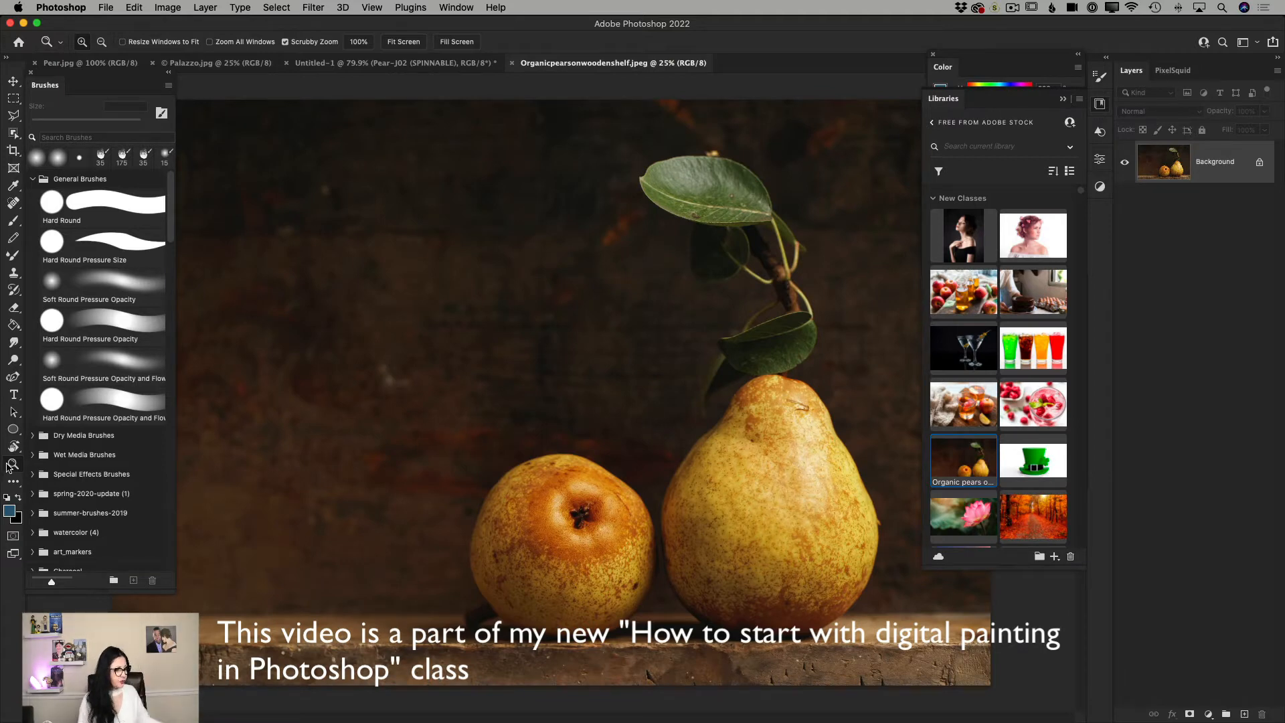
drag(531, 522, 508, 531)
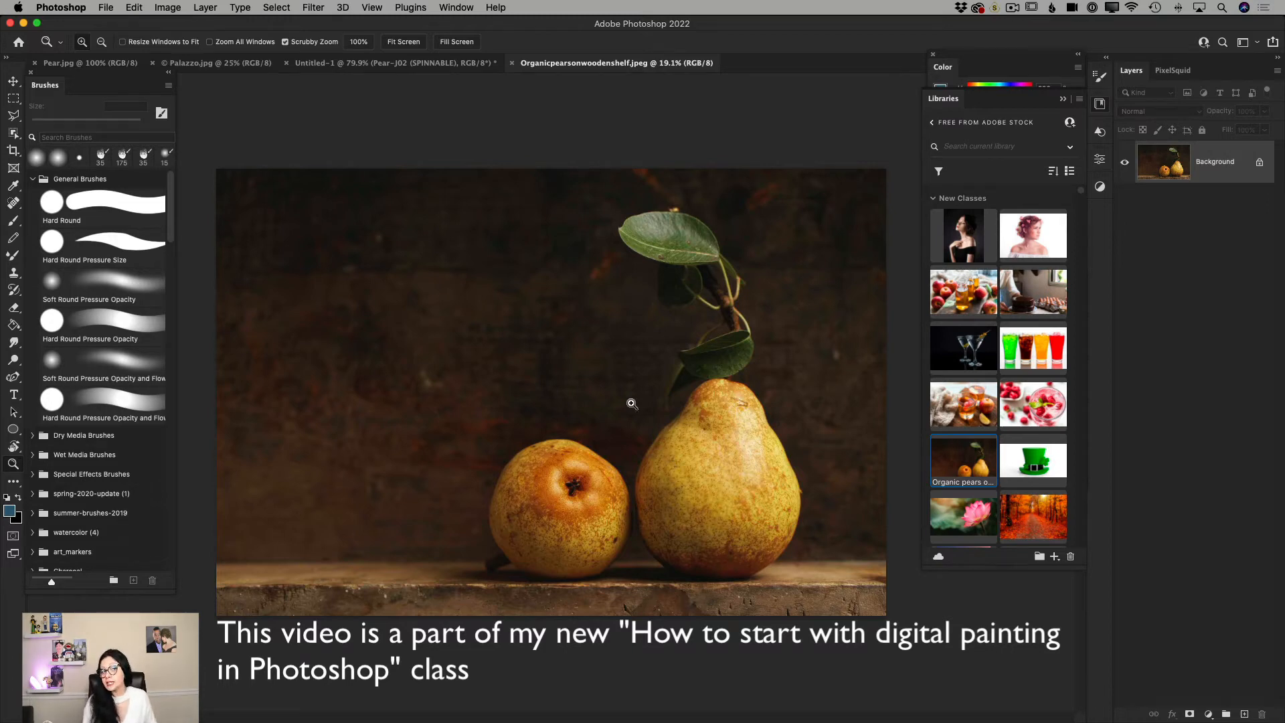
Return to the Untitled-1 document and toggle the pear layer's visibility off and on.
click(346, 65)
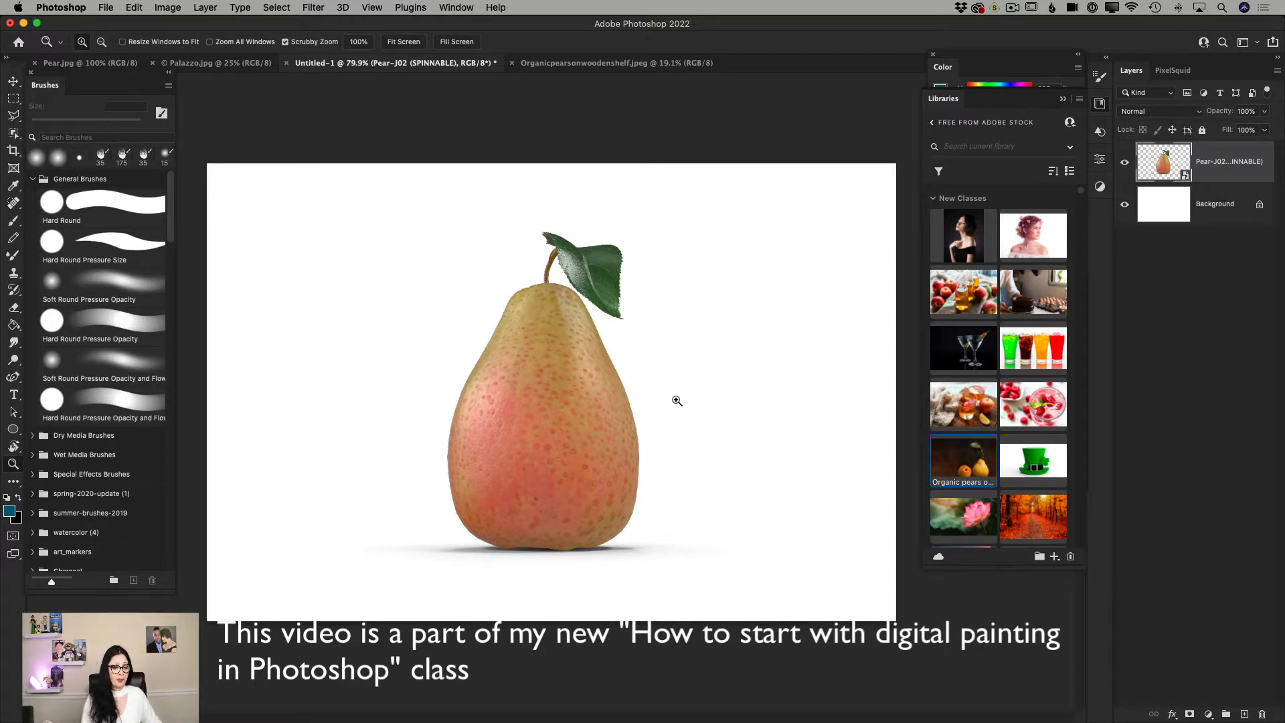
click(1125, 164)
click(1125, 164)
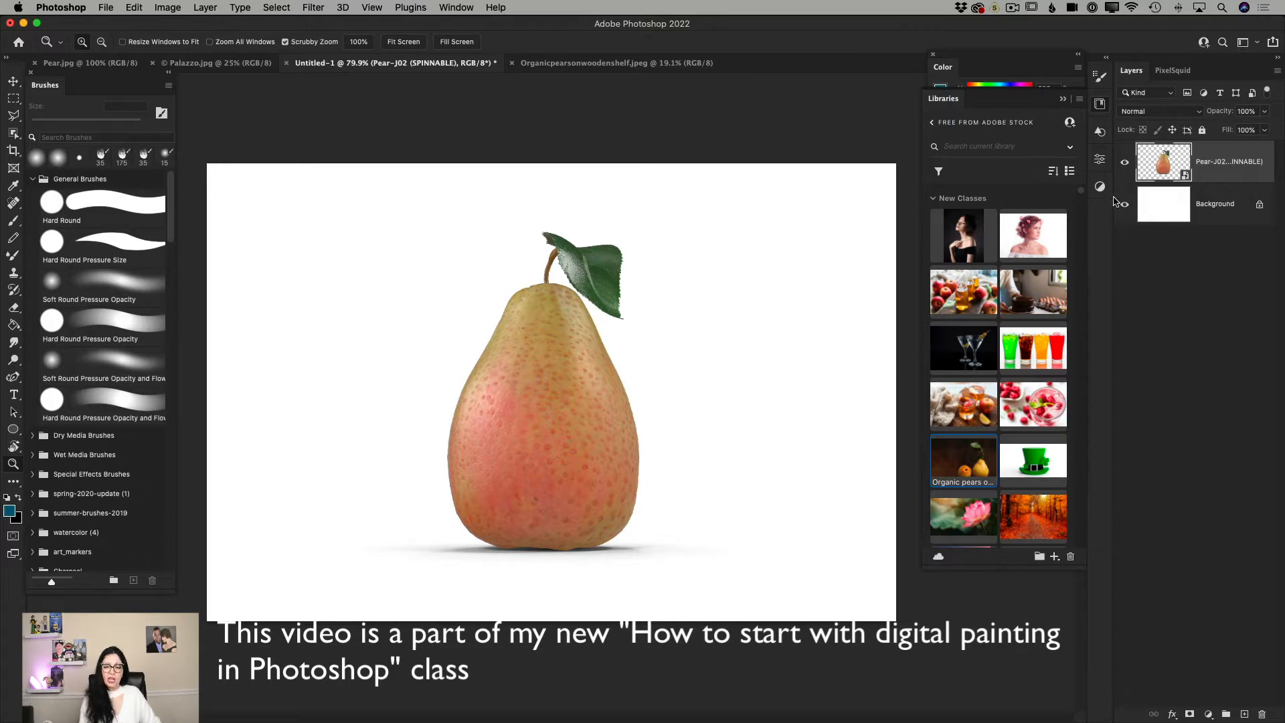
Try filling the white Background layer with the dark blue foreground color using the Paint Bucket, and undo the fill.
click(1210, 204)
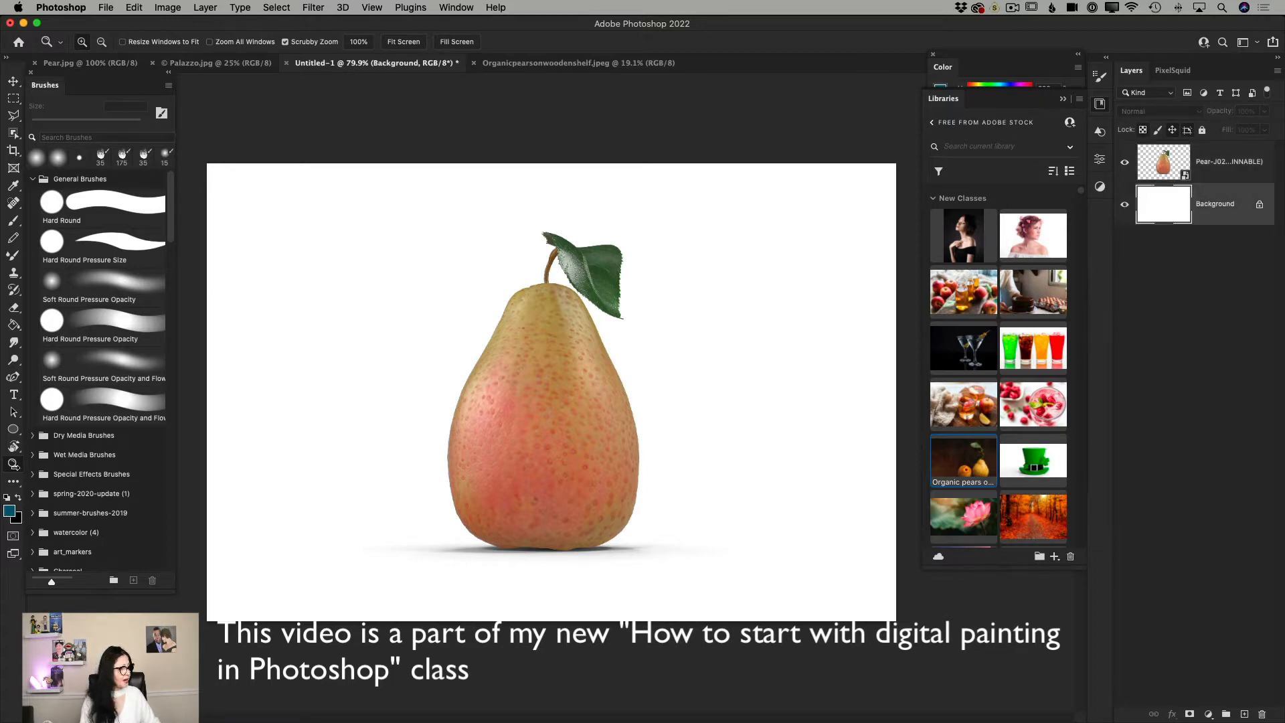
click(15, 324)
click(272, 314)
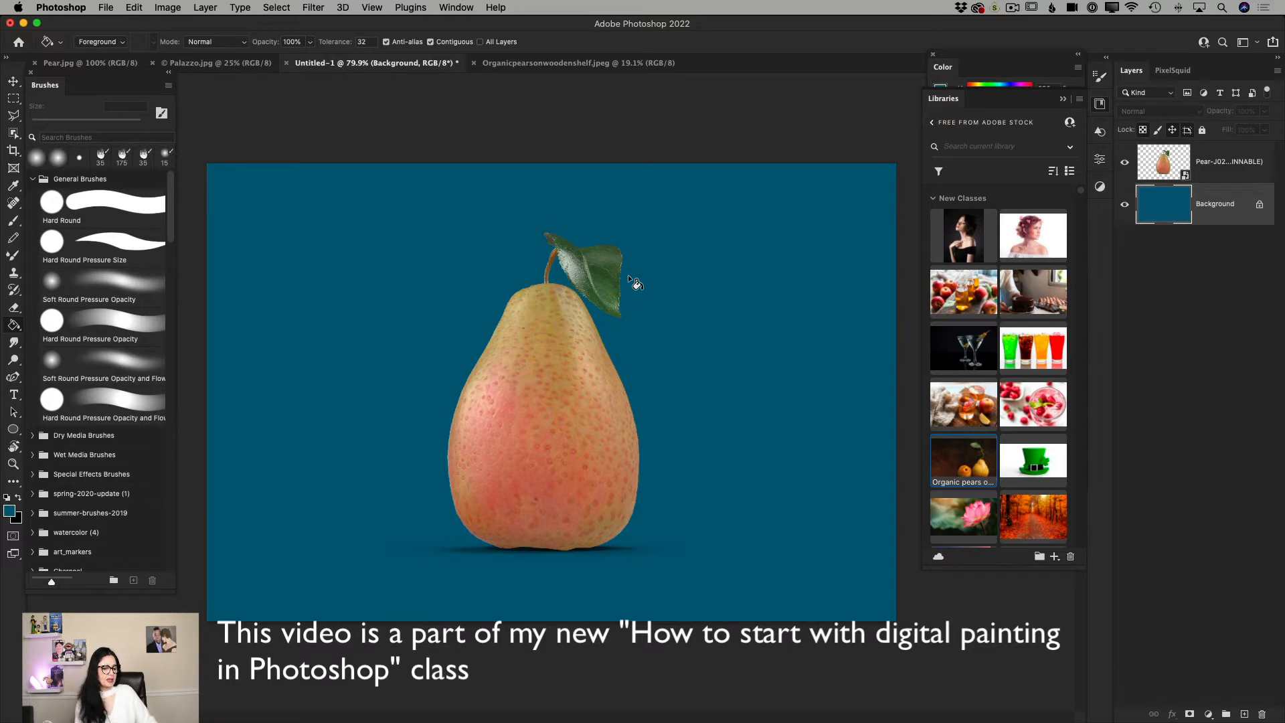
click(134, 8)
click(139, 26)
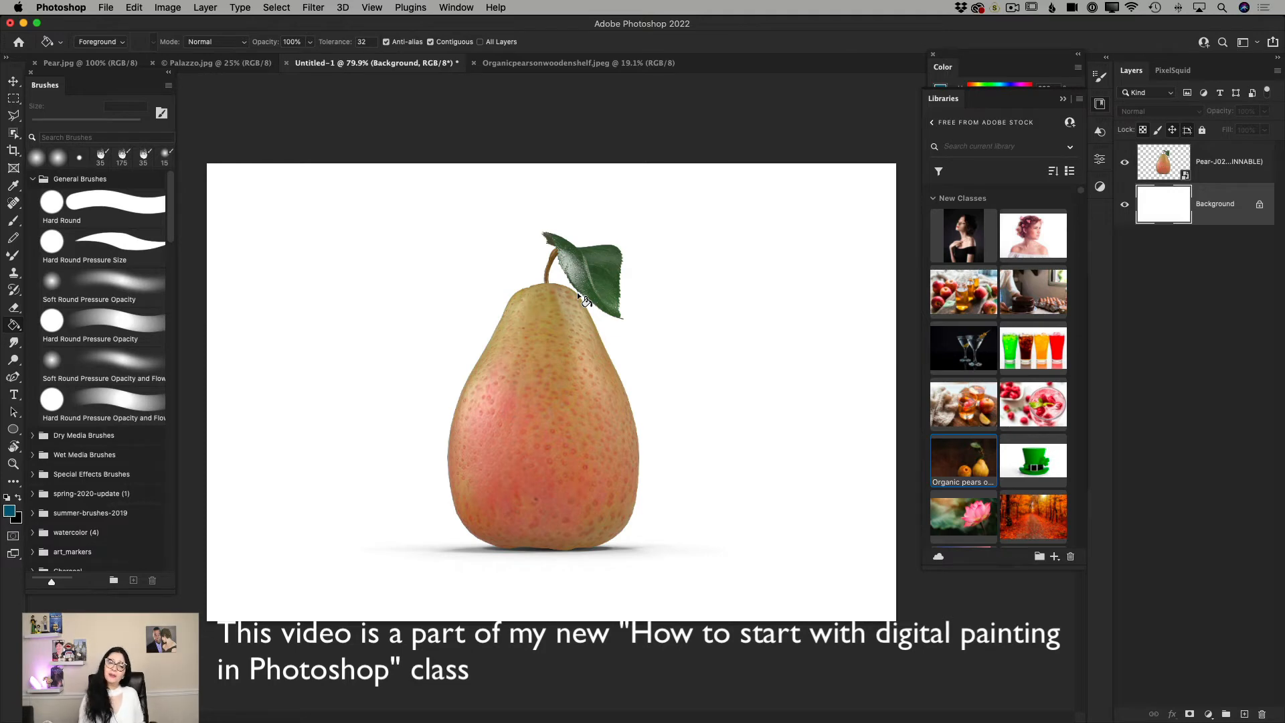
Activate the Move tool and bring up the Palazzo.jpg texture document.
click(13, 81)
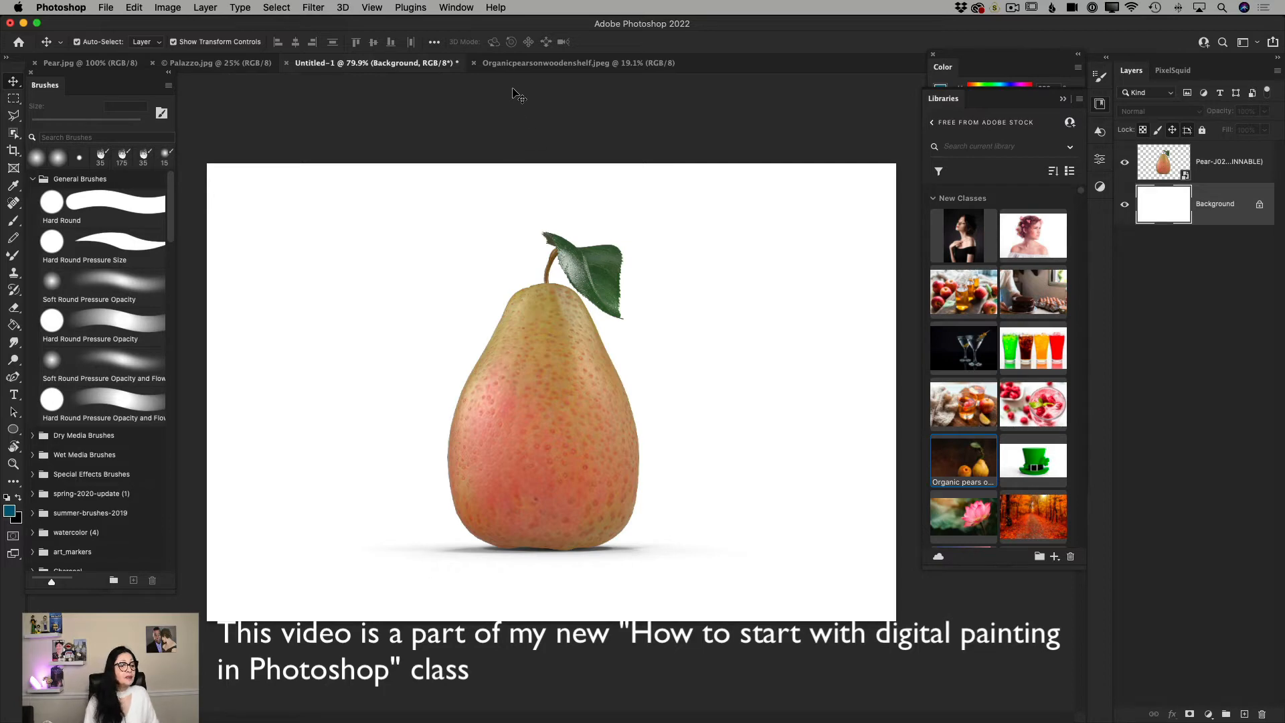
click(182, 65)
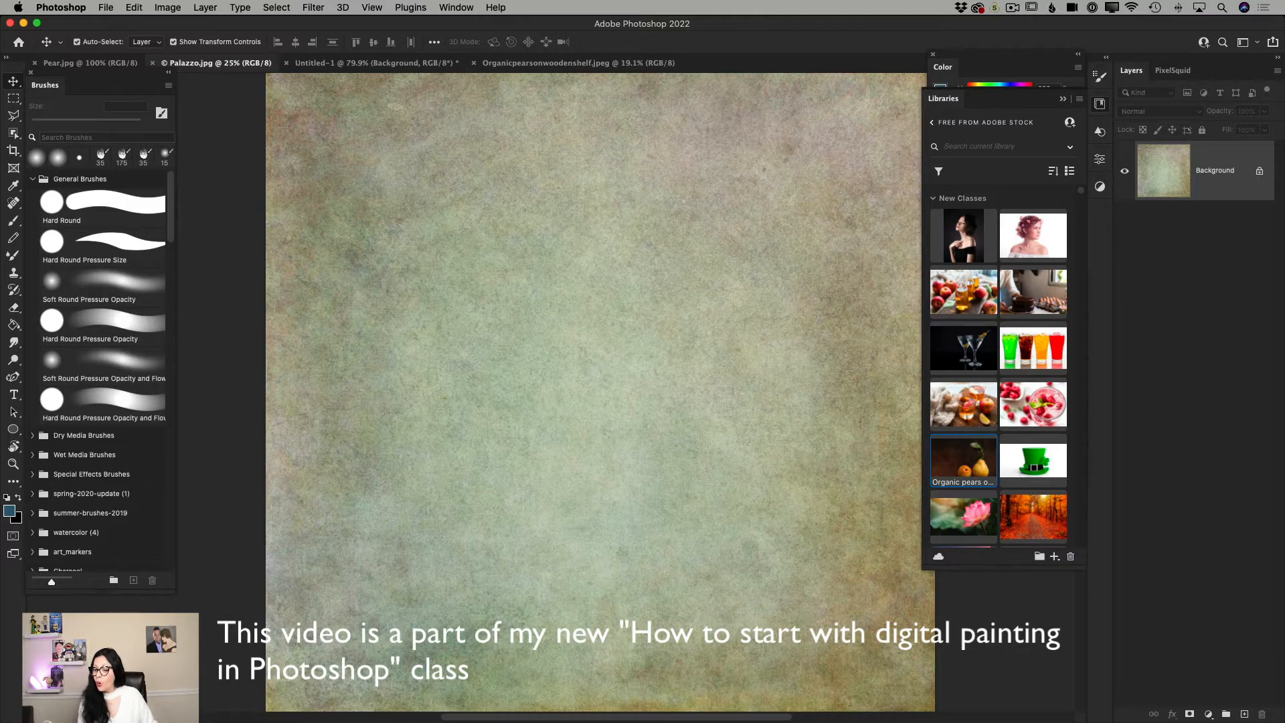
Switch to Chrome, look over the Flypaper Textures home page and open its page for buying texture packs.
key(super+Tab)
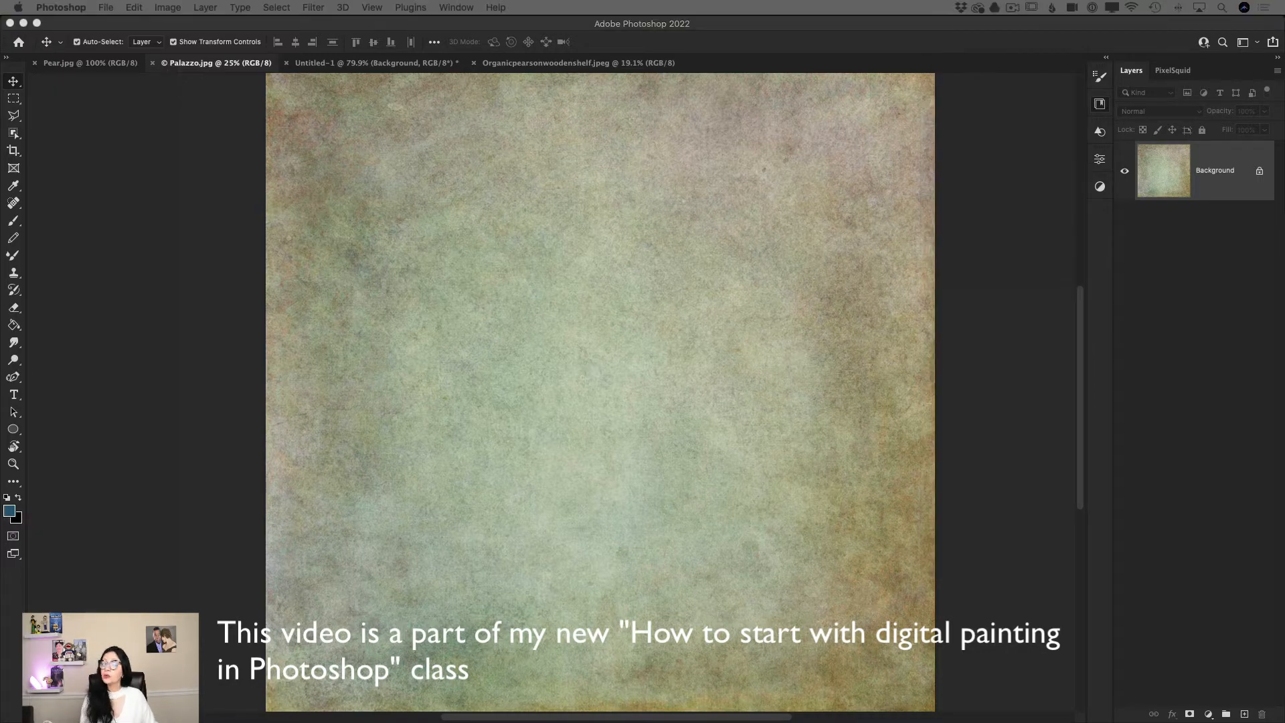
drag(761, 106, 152, 20)
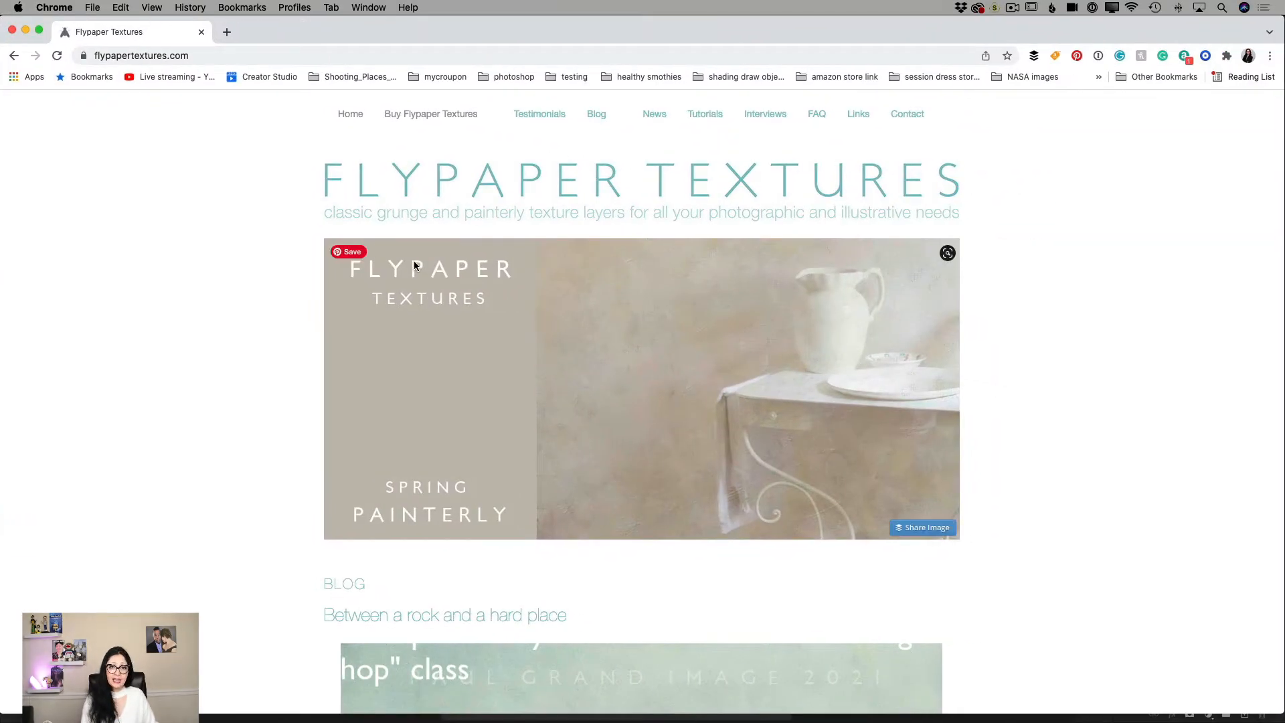
scroll(414, 266, down, 10)
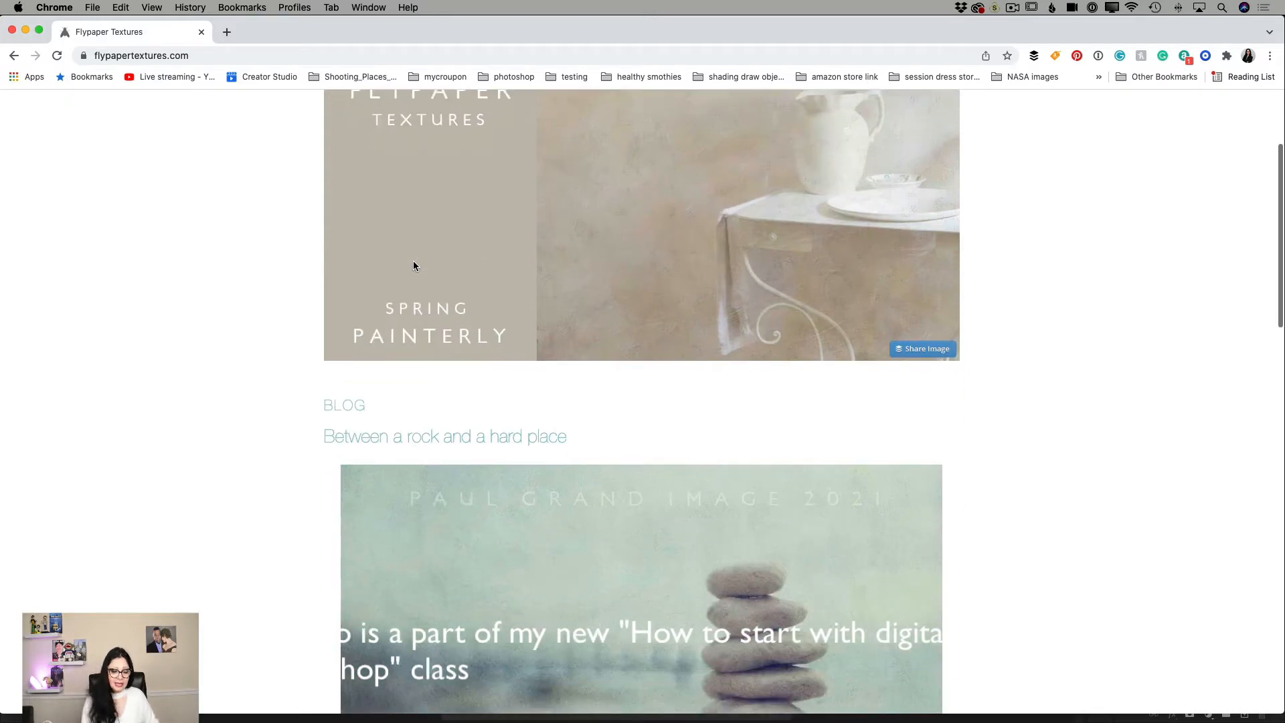
scroll(413, 266, up, 10)
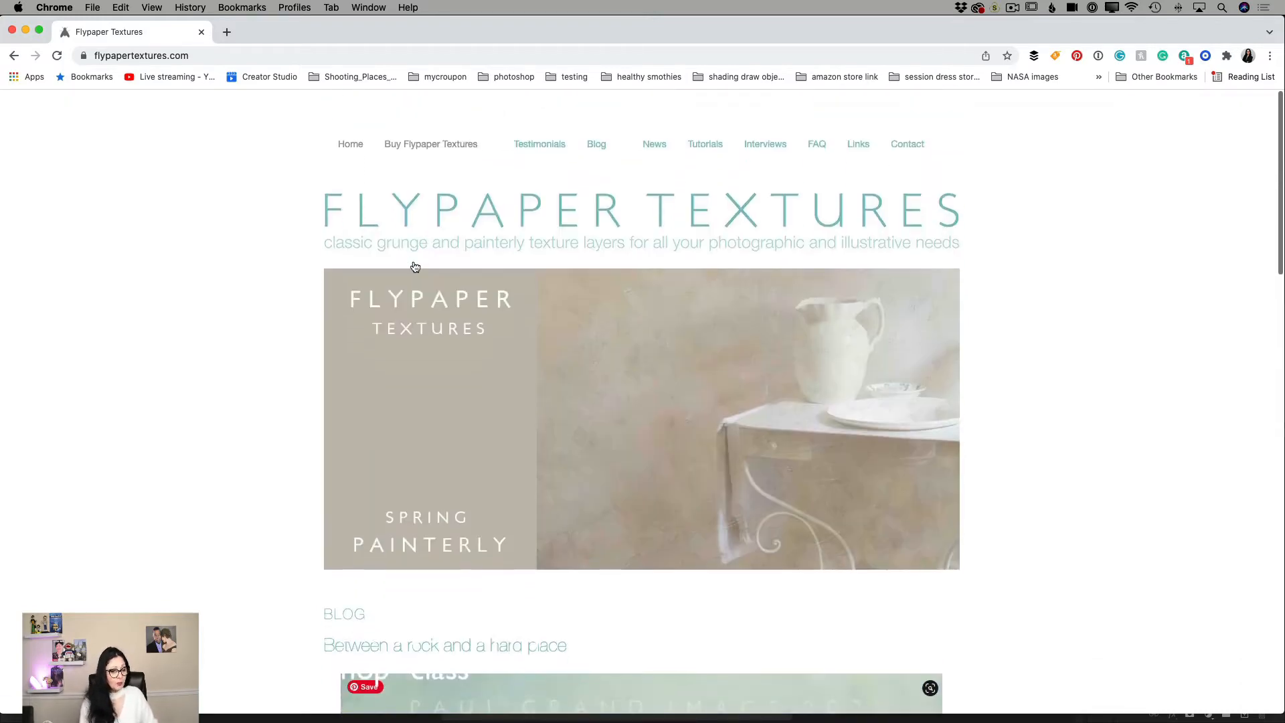
click(459, 112)
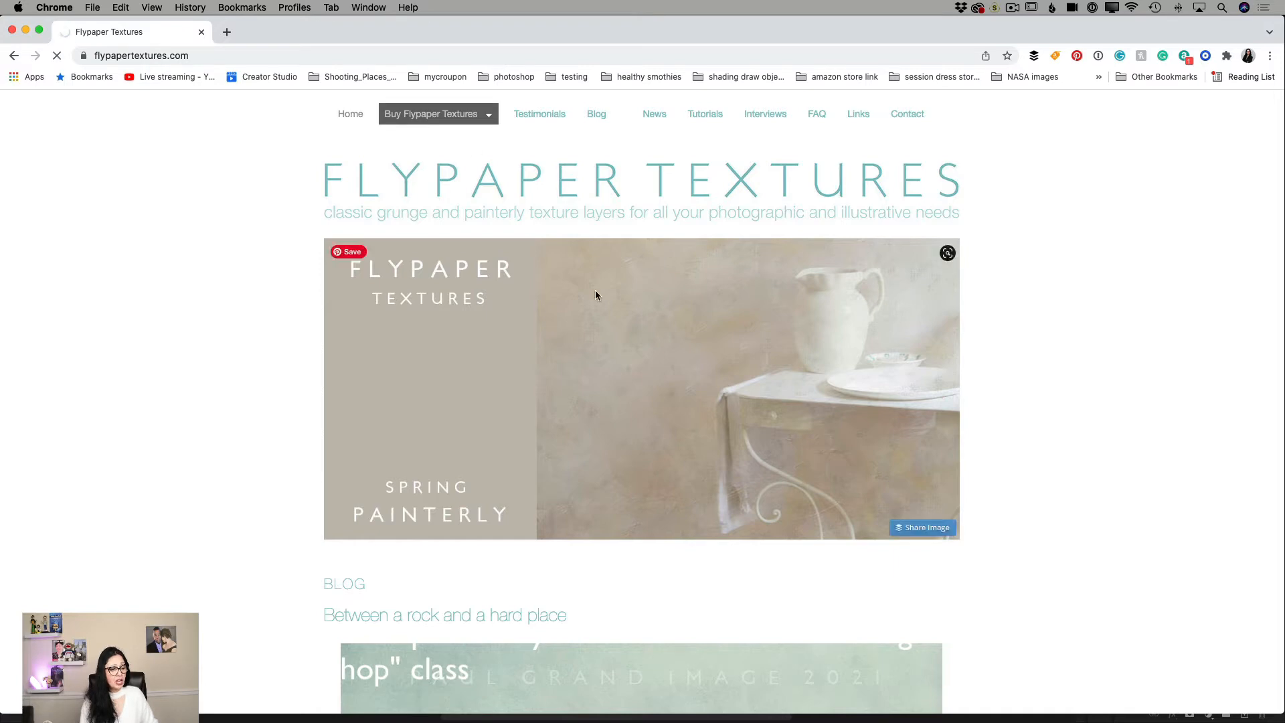
Browse the Flypaper texture packs and preview the swatches of packs such as Provençal, Celestial Painterly and Vignettes.
scroll(689, 422, down, 2)
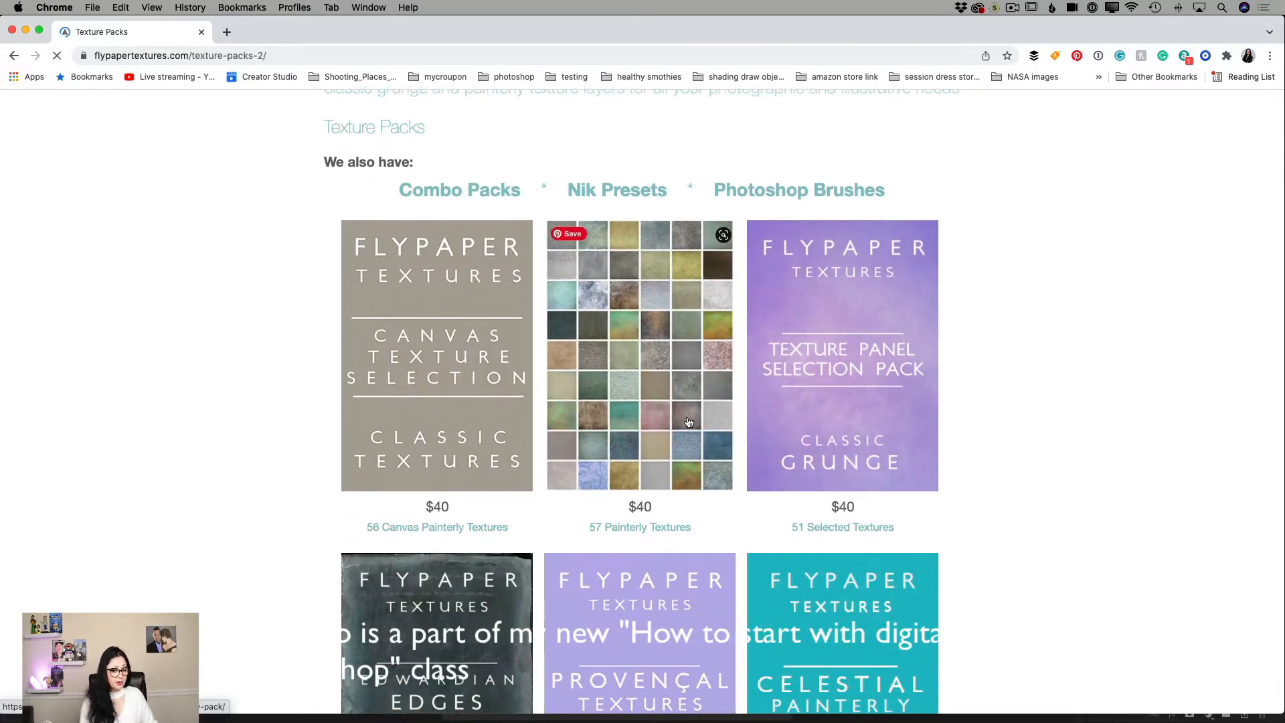
scroll(688, 421, down, 10)
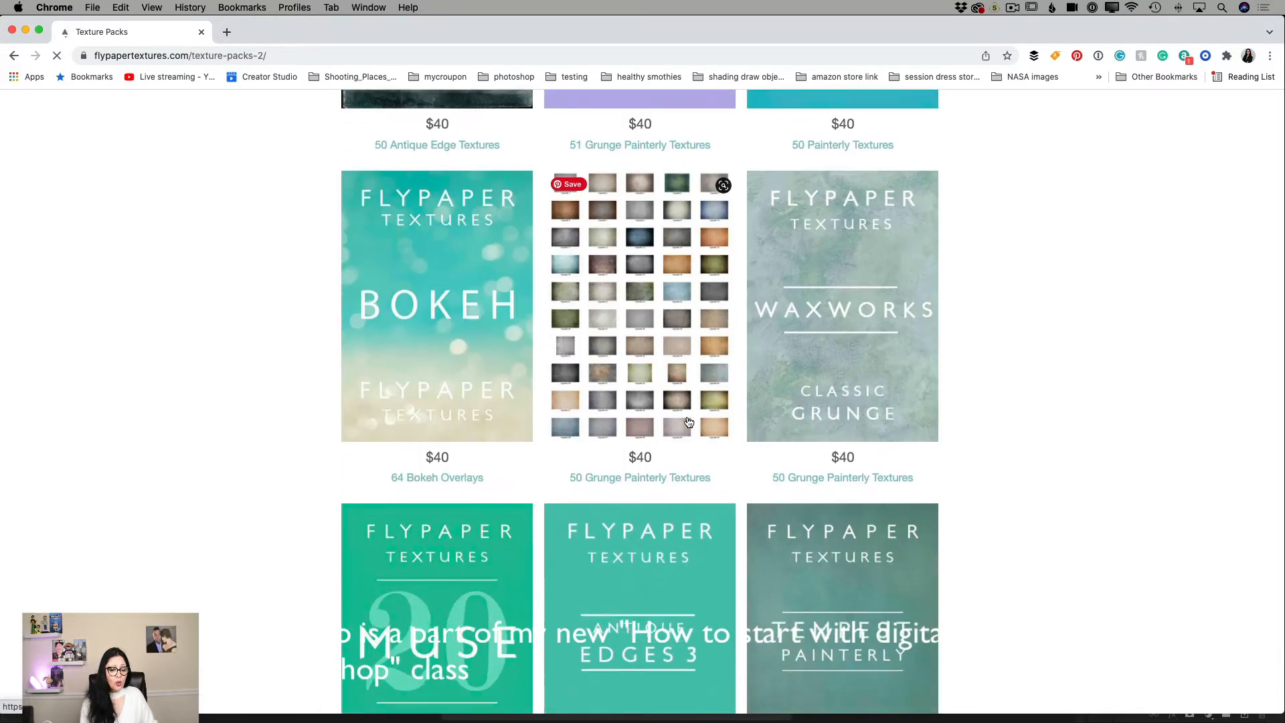
scroll(688, 422, down, 5)
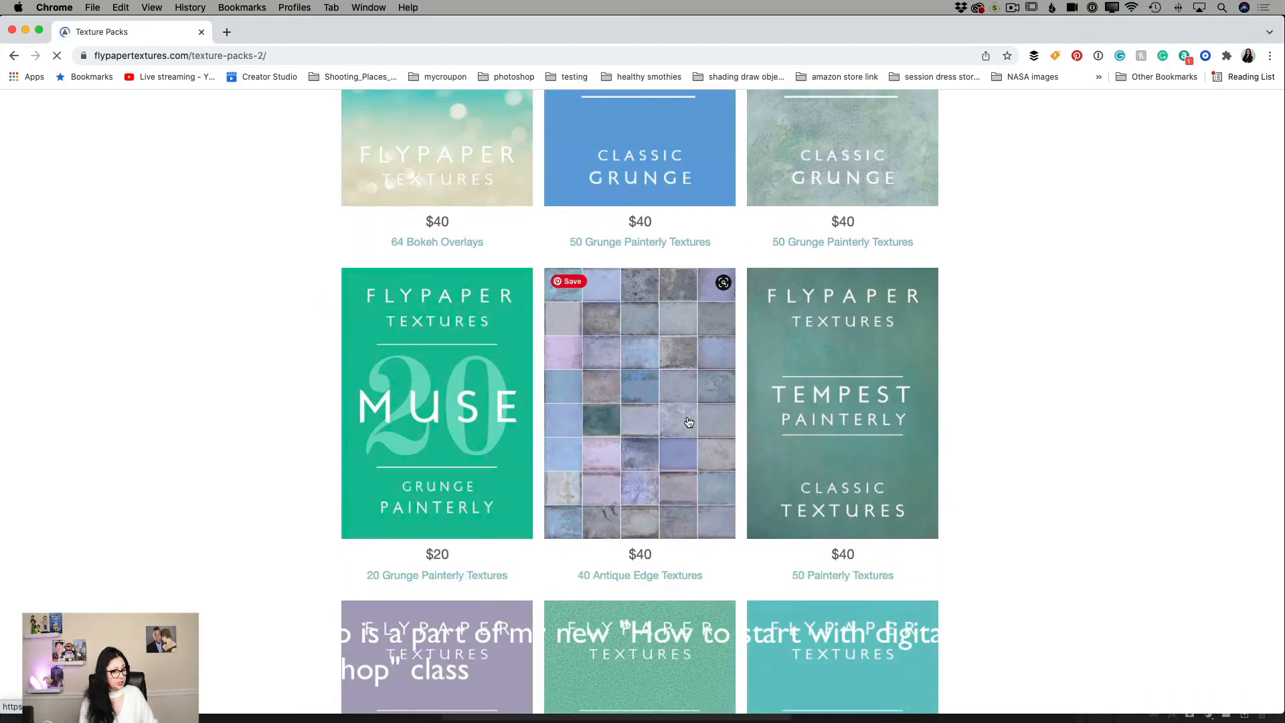
scroll(689, 421, down, 6)
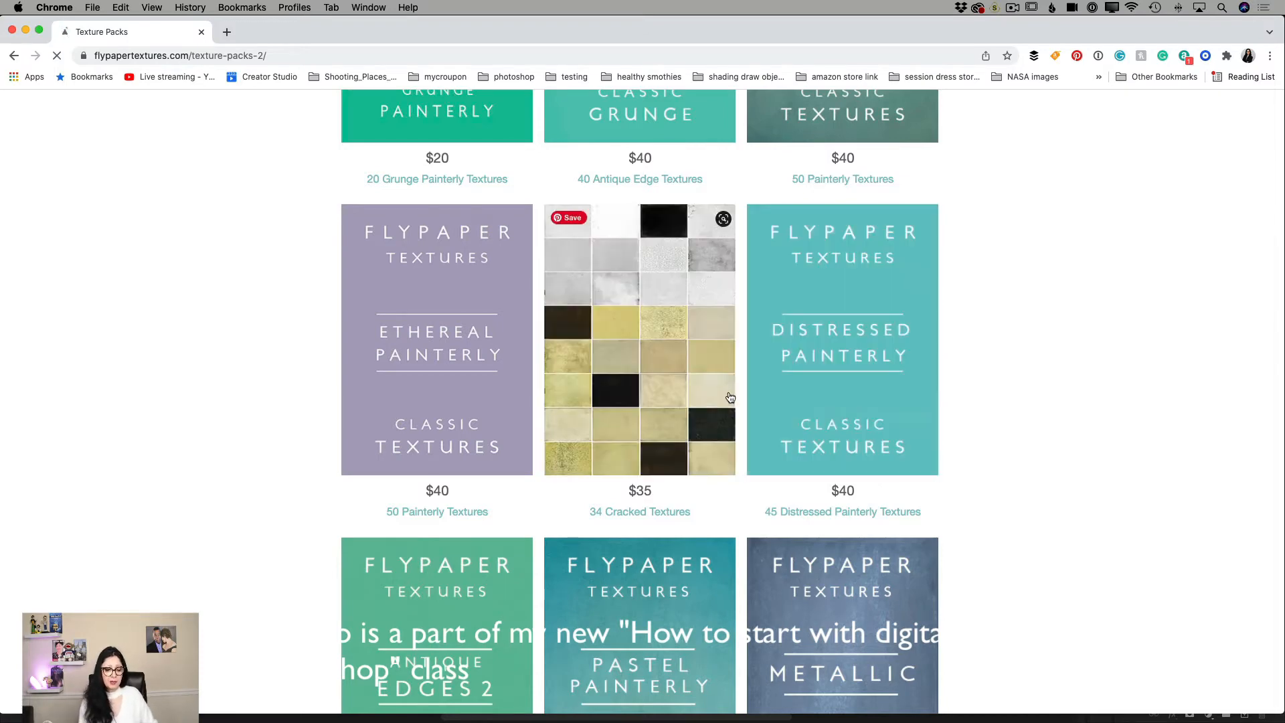
scroll(1034, 391, down, 5)
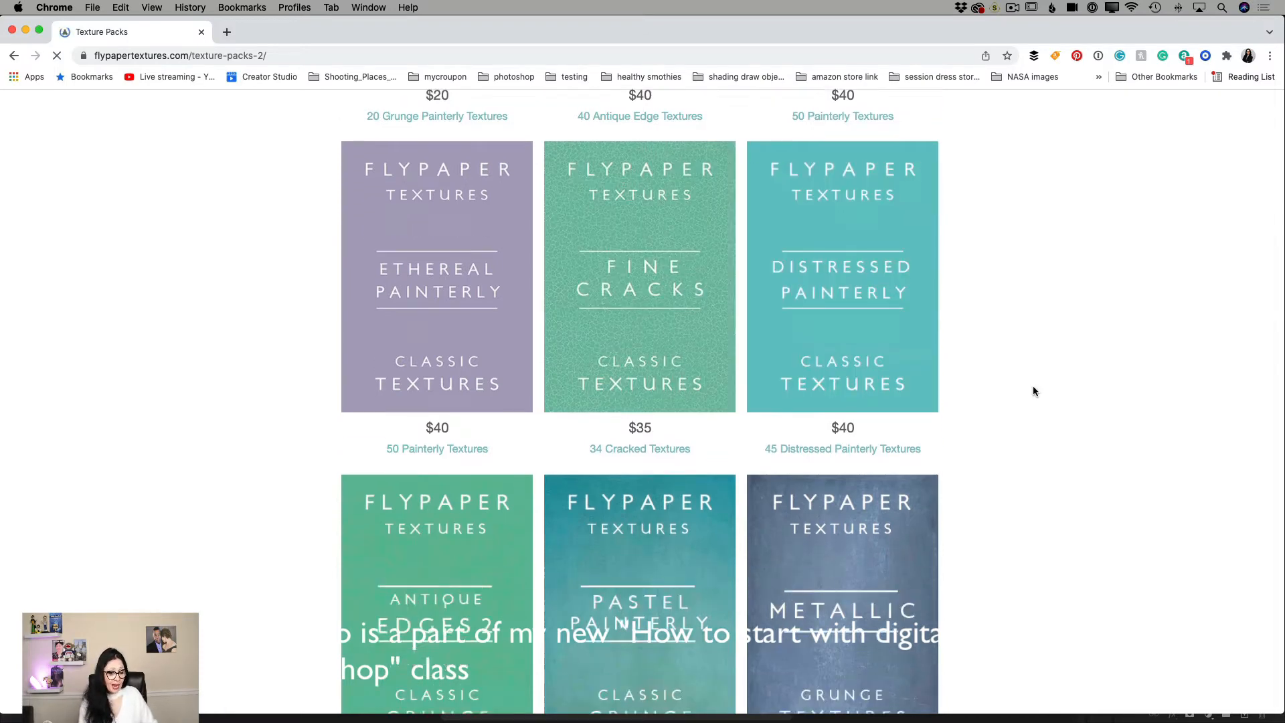
scroll(1033, 391, down, 10)
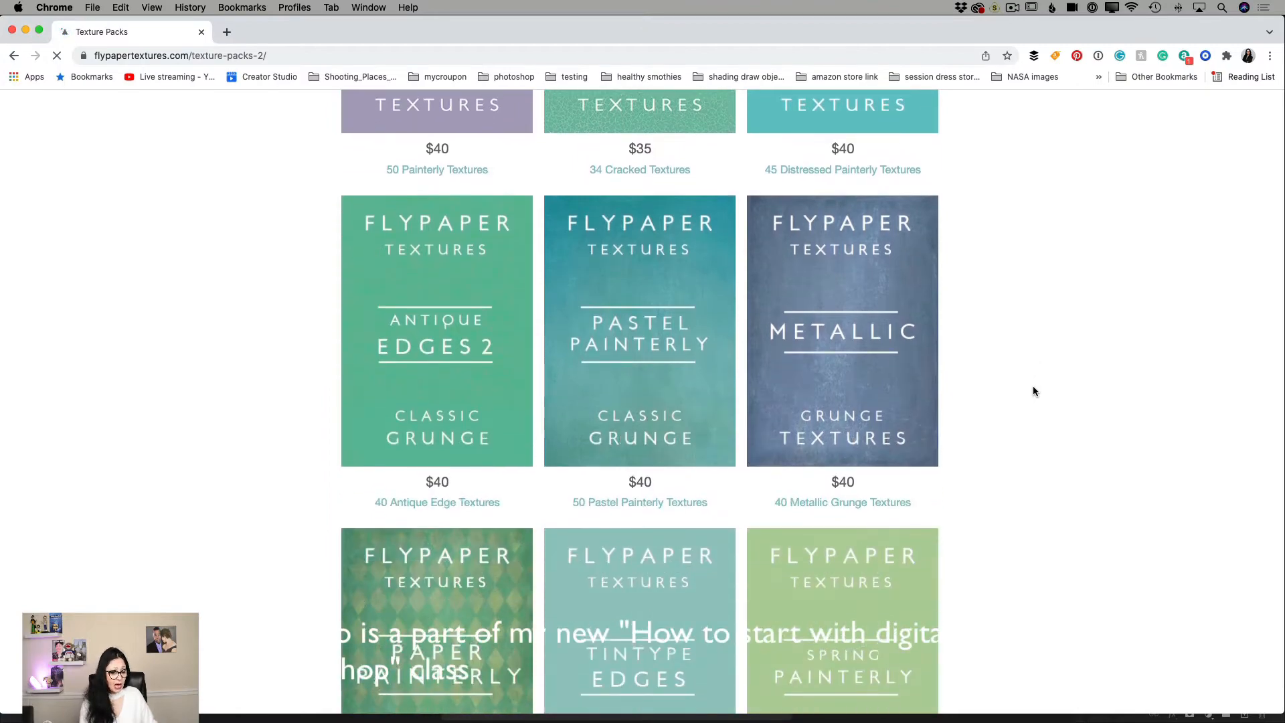
scroll(1033, 391, up, 5)
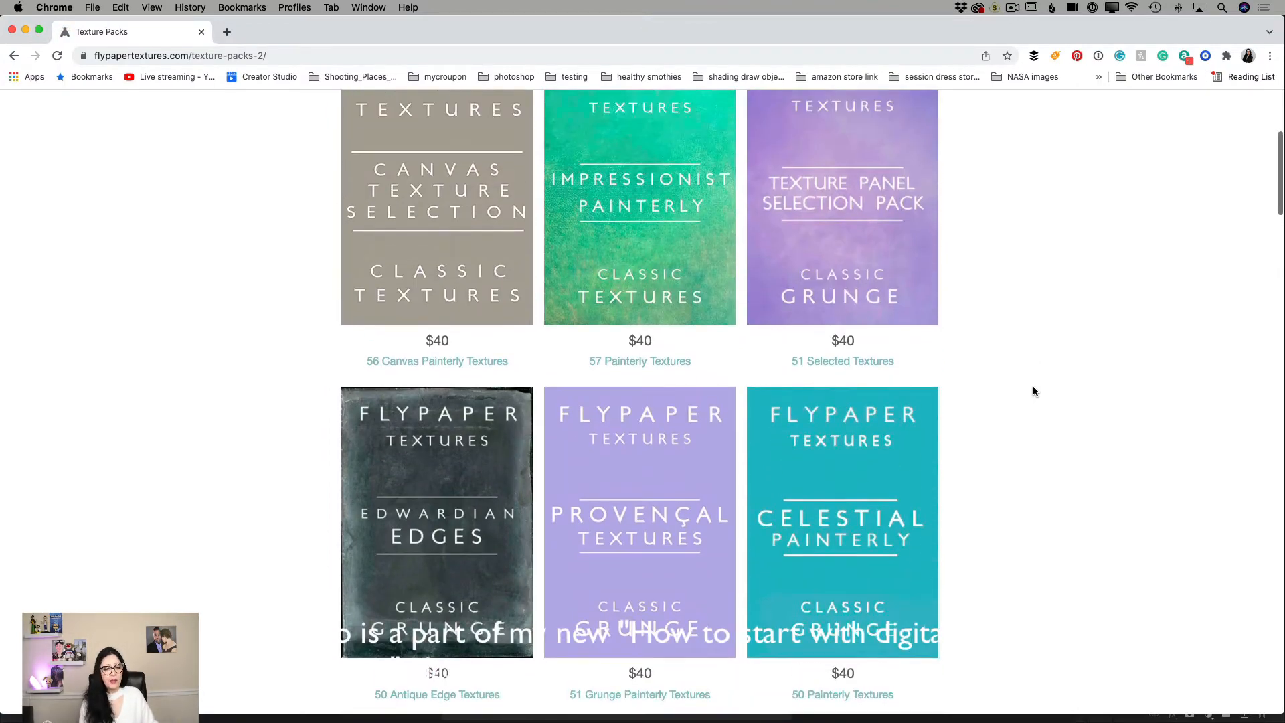
scroll(1034, 391, up, 2)
scroll(1033, 391, down, 6)
scroll(1034, 391, down, 1)
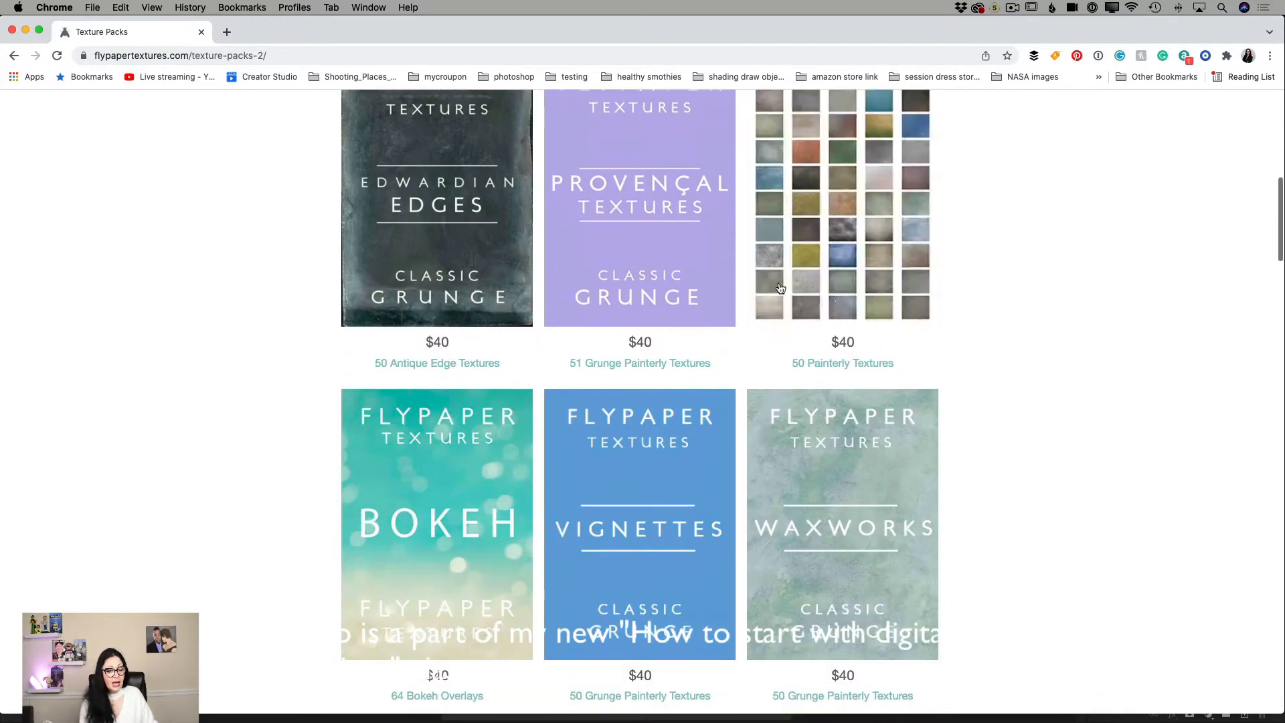
mouse_move(697, 282)
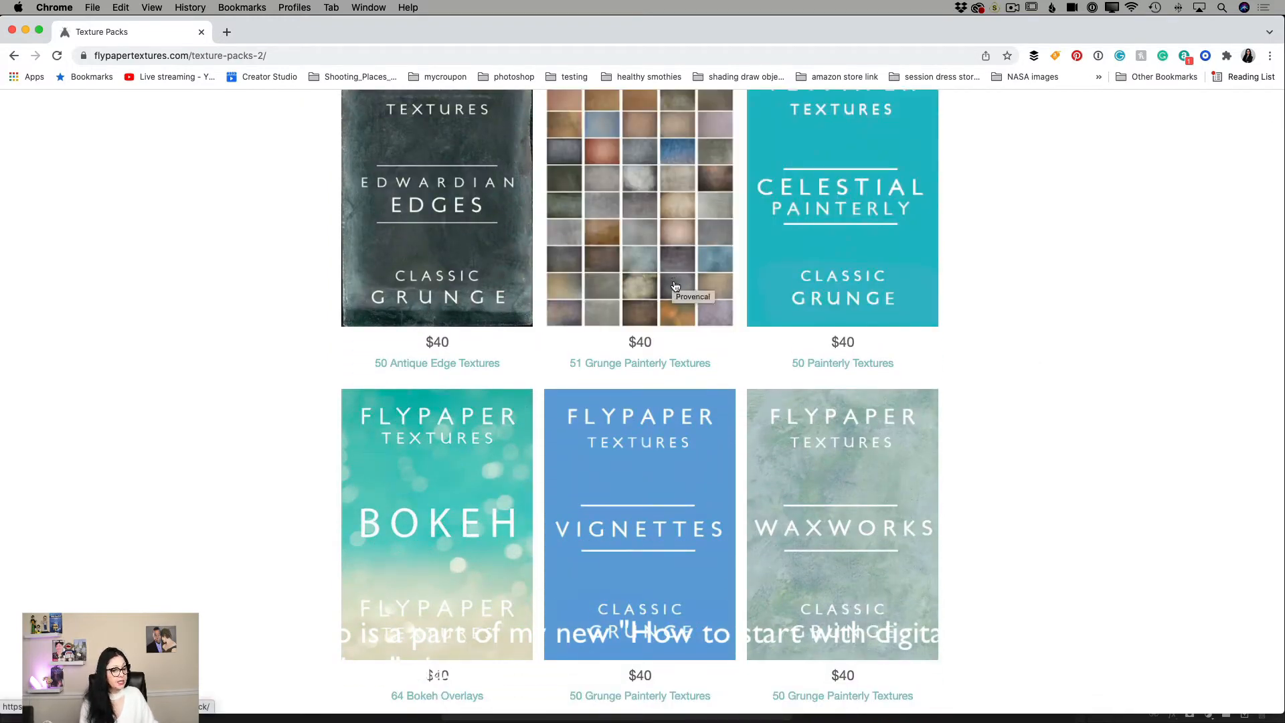
mouse_move(633, 566)
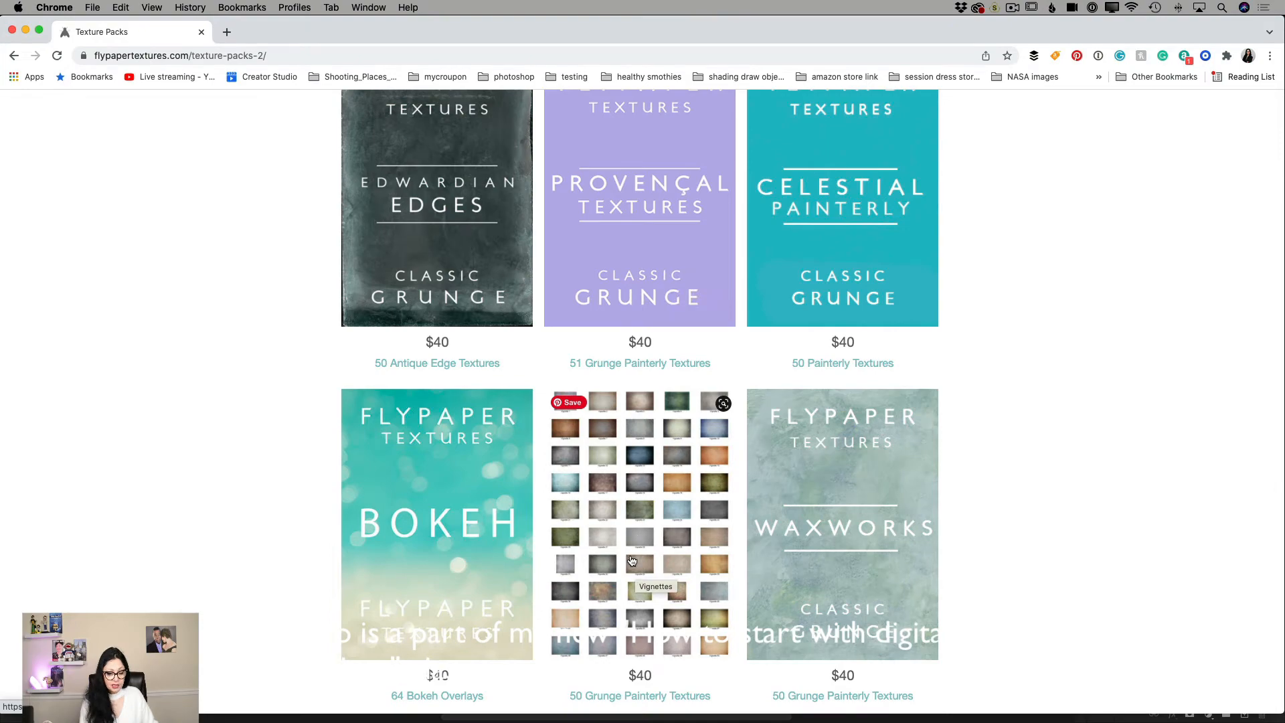
scroll(632, 561, down, 10)
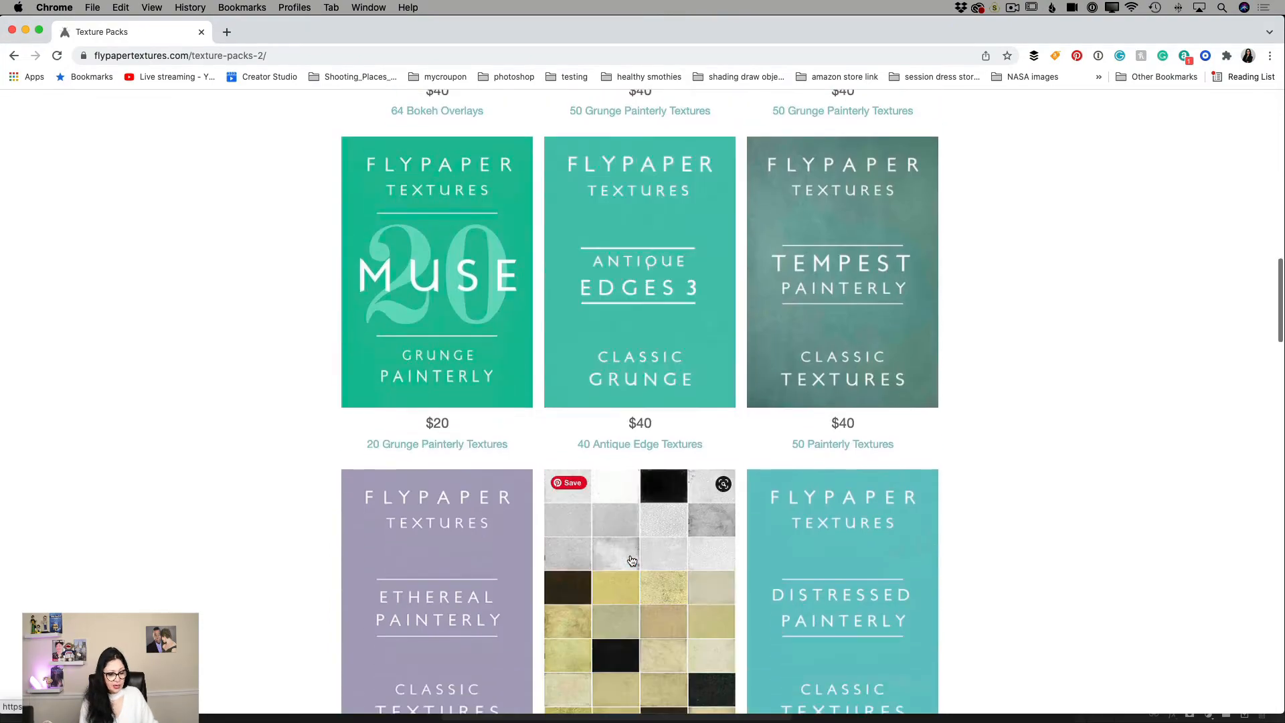
Open the Distressed Painterly Pack page and look over its texture mosaic and description.
click(878, 599)
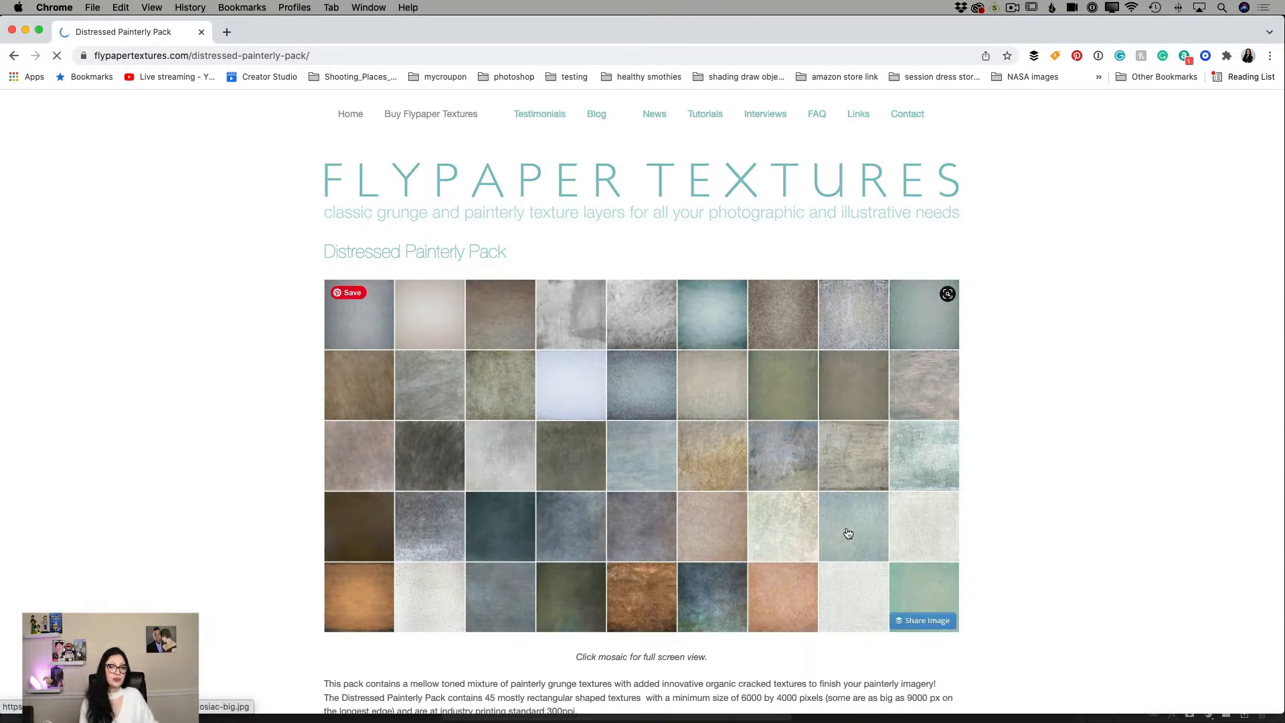
scroll(805, 522, down, 3)
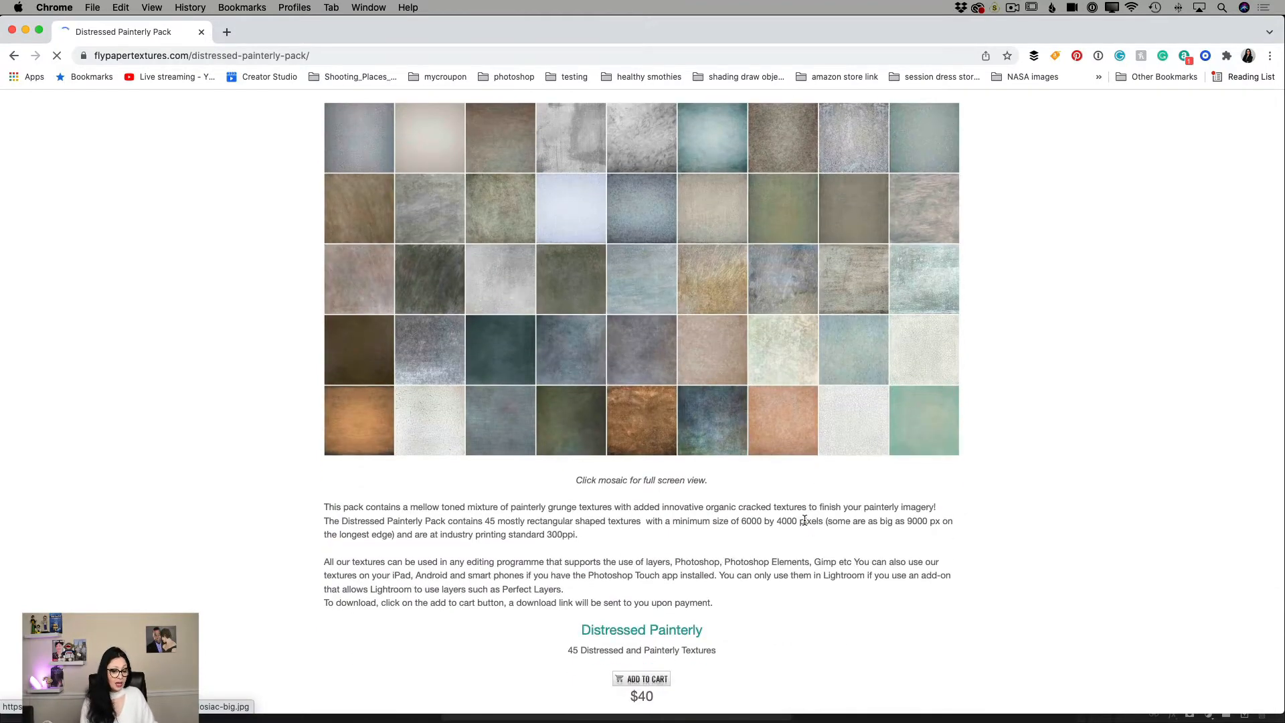
scroll(805, 521, up, 1)
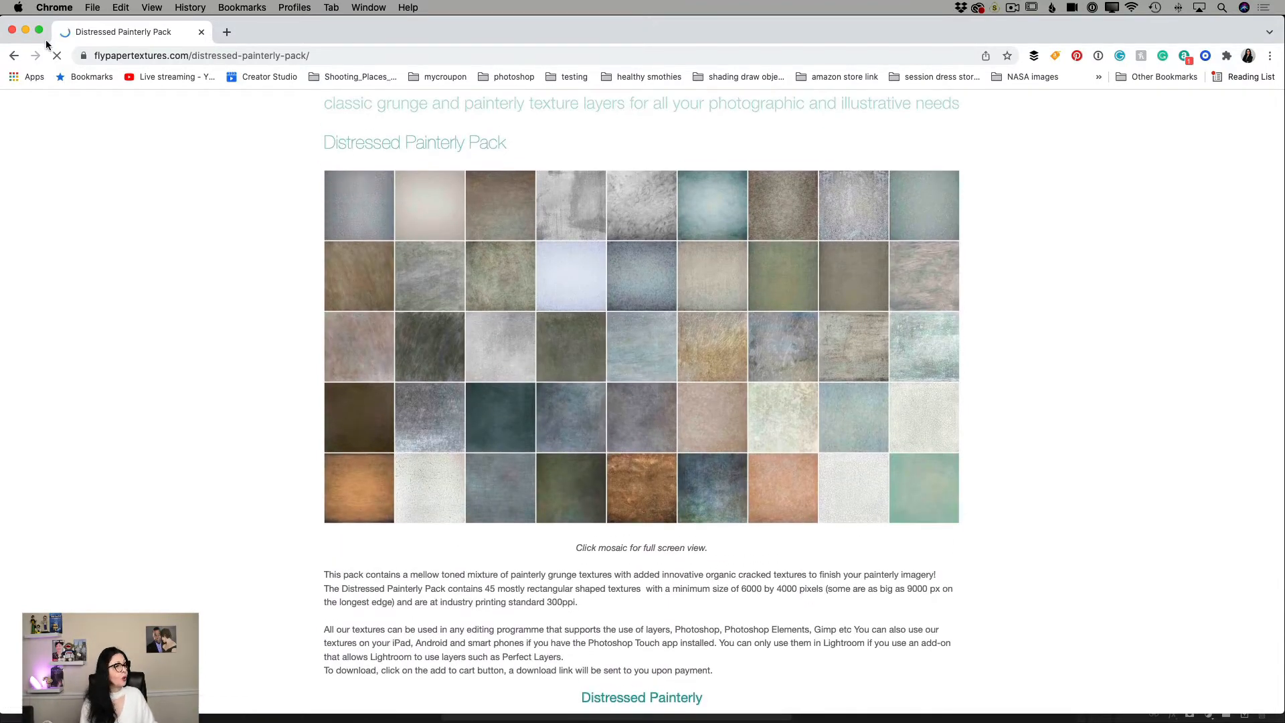
Close the Chrome window, return to Photoshop, and copy the entire Palazzo.jpg texture image.
click(12, 31)
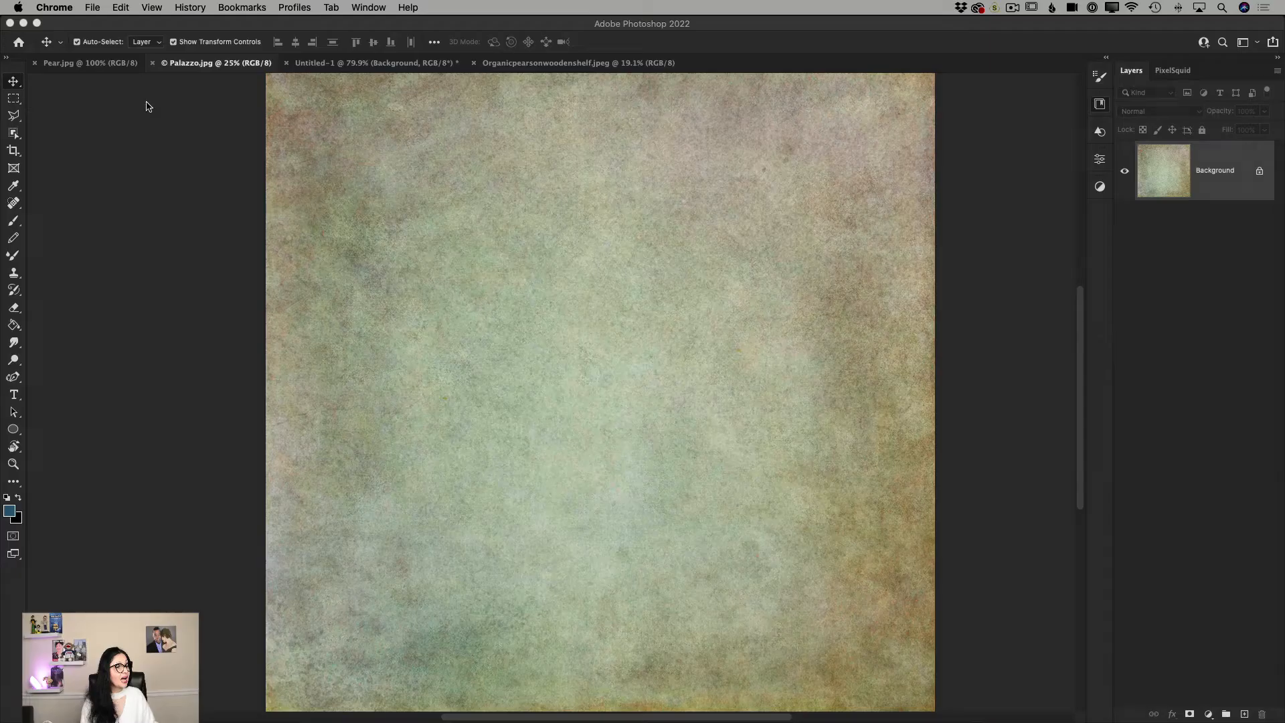
click(838, 303)
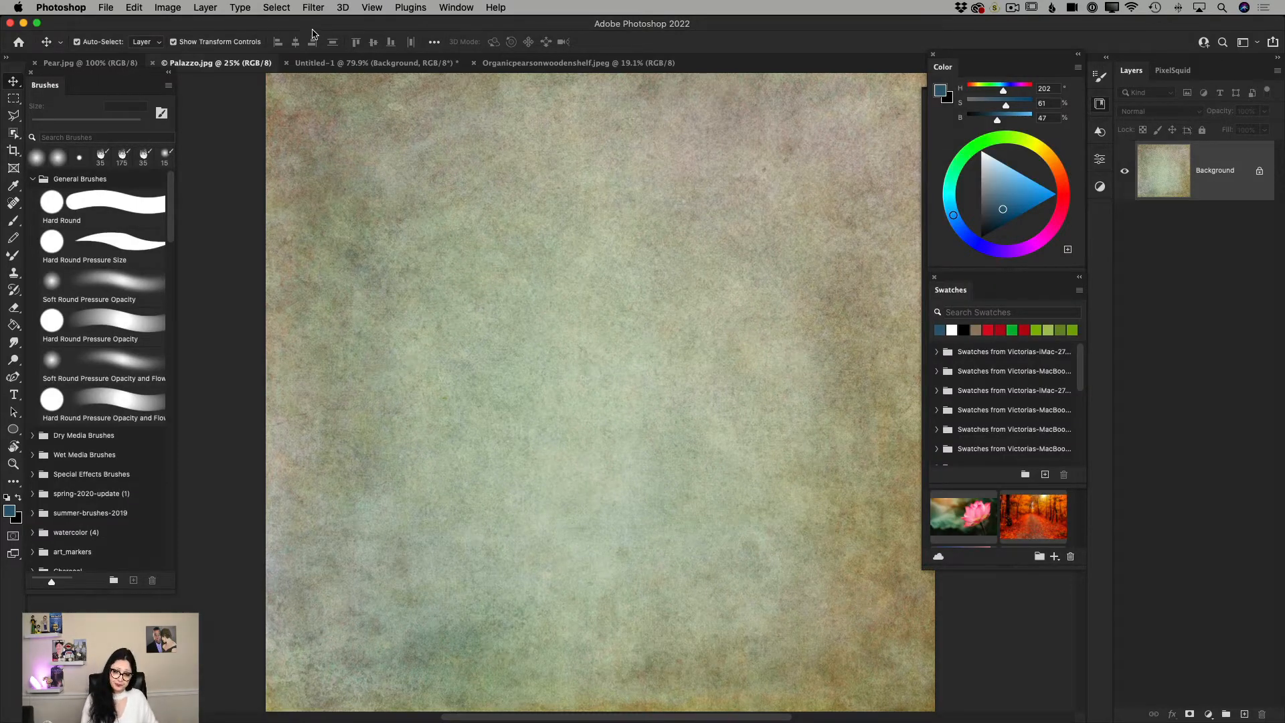
click(278, 8)
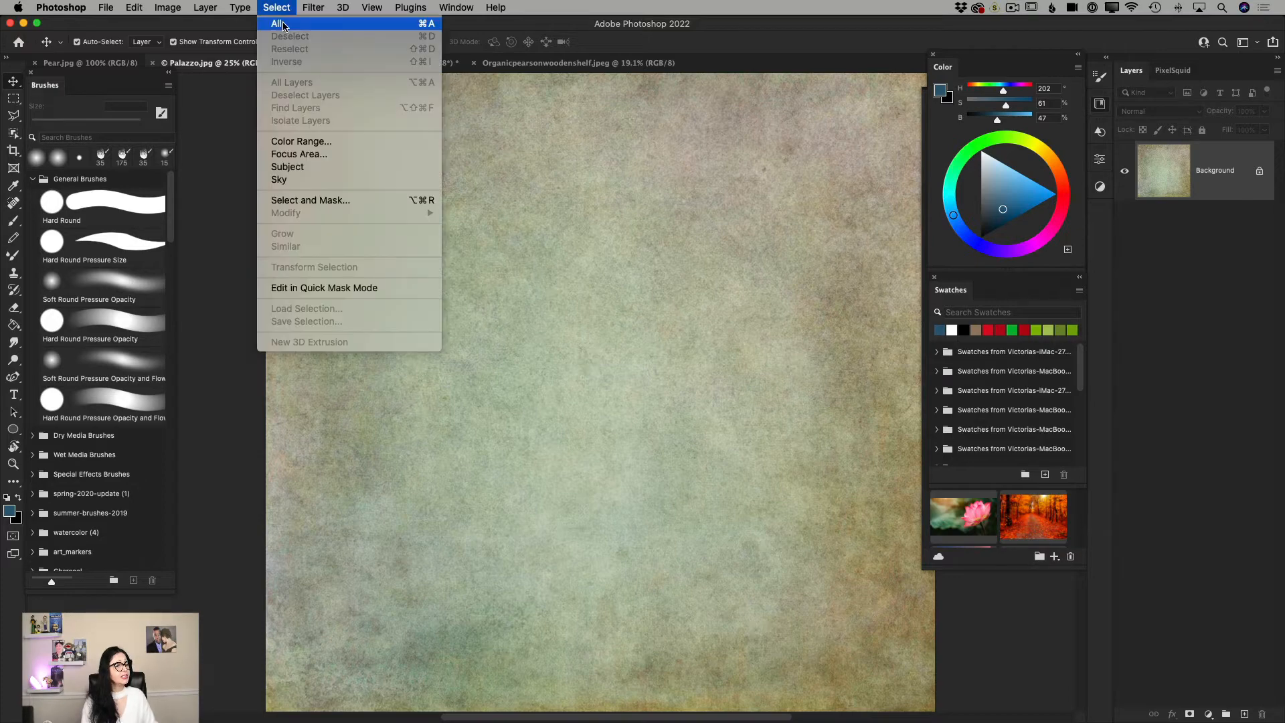
click(284, 24)
click(134, 7)
click(164, 105)
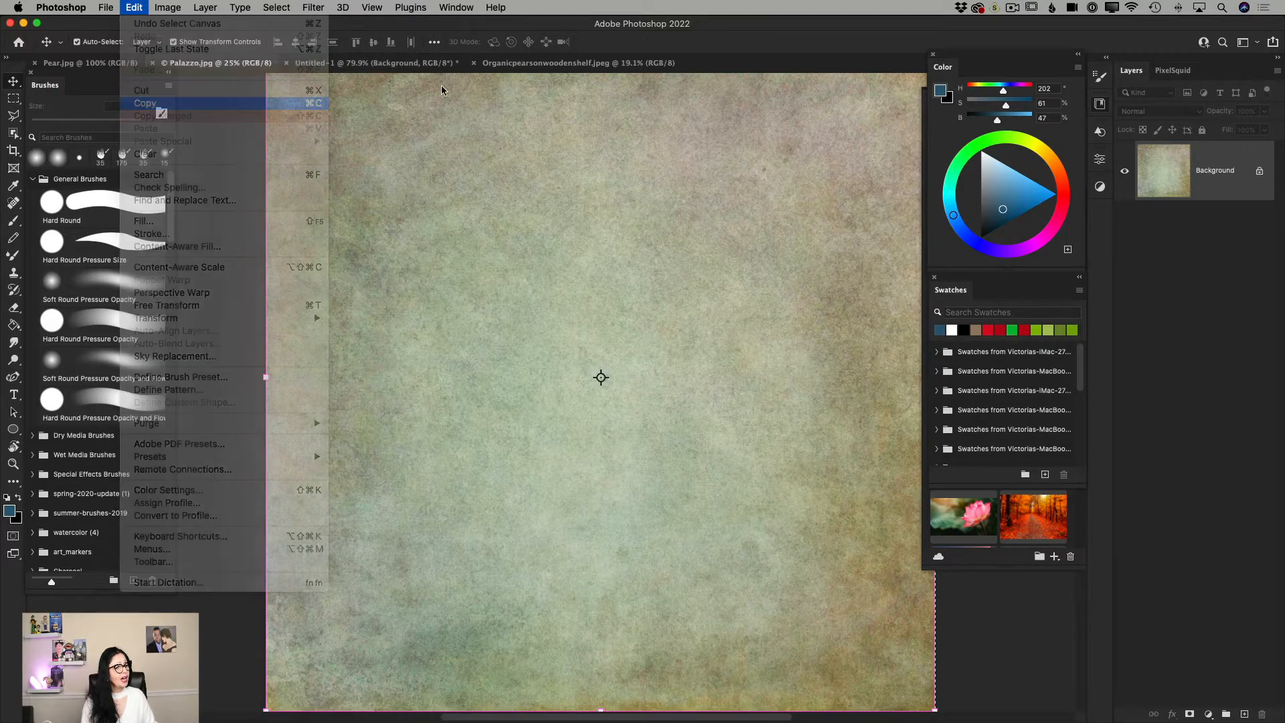
Paste the copied texture into Untitled-1 between the pear and the Background layer, accepting the color profile conversion.
click(349, 67)
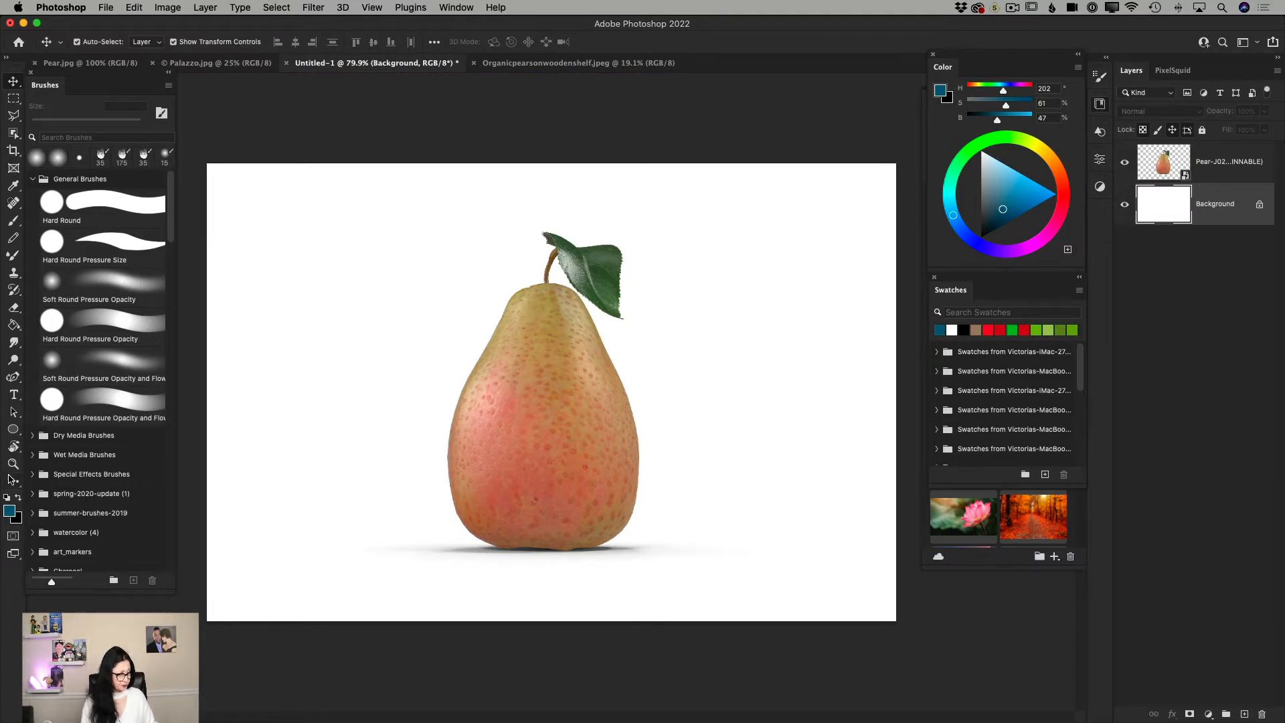
click(13, 463)
alt+click(536, 506)
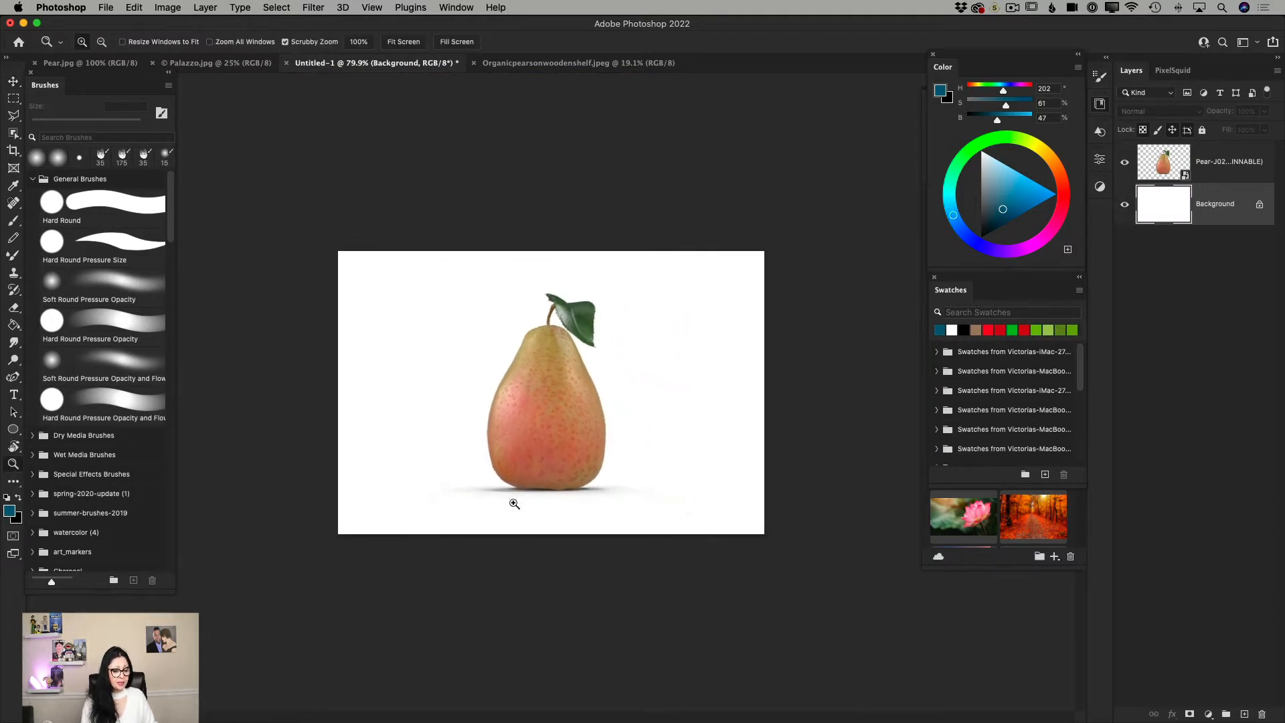
drag(512, 504, 512, 506)
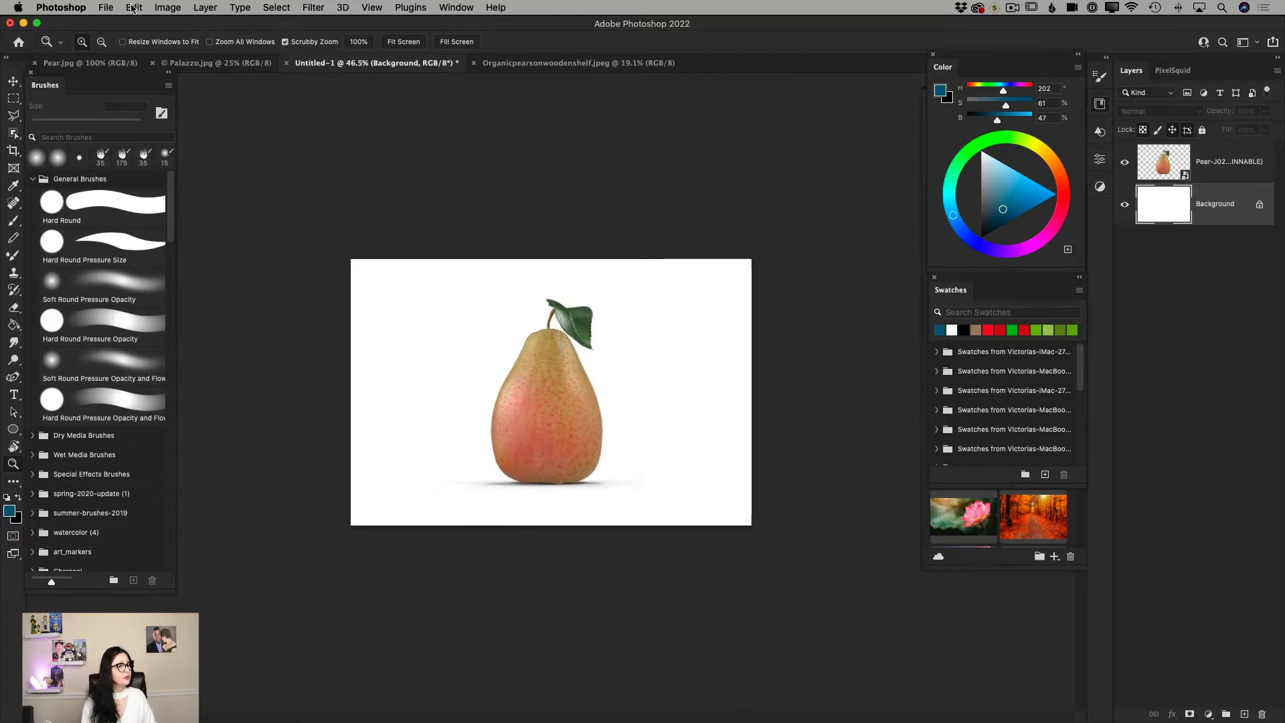
click(134, 8)
click(168, 134)
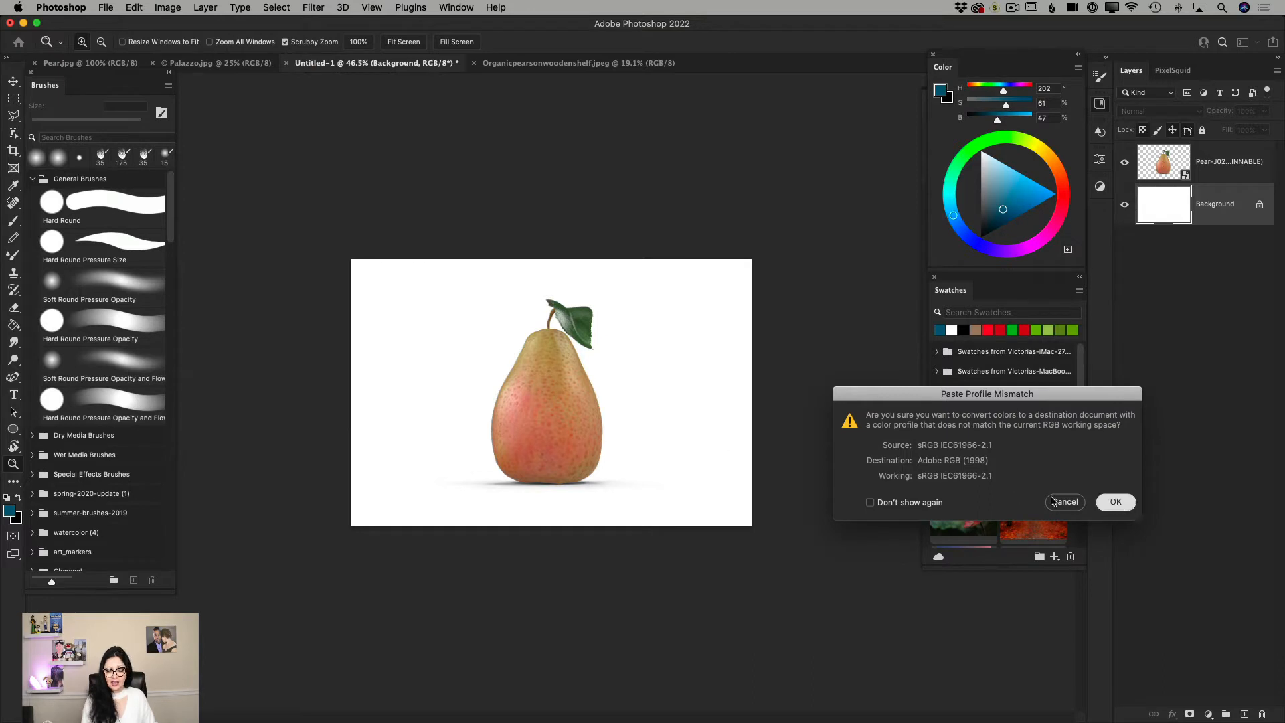
click(1116, 502)
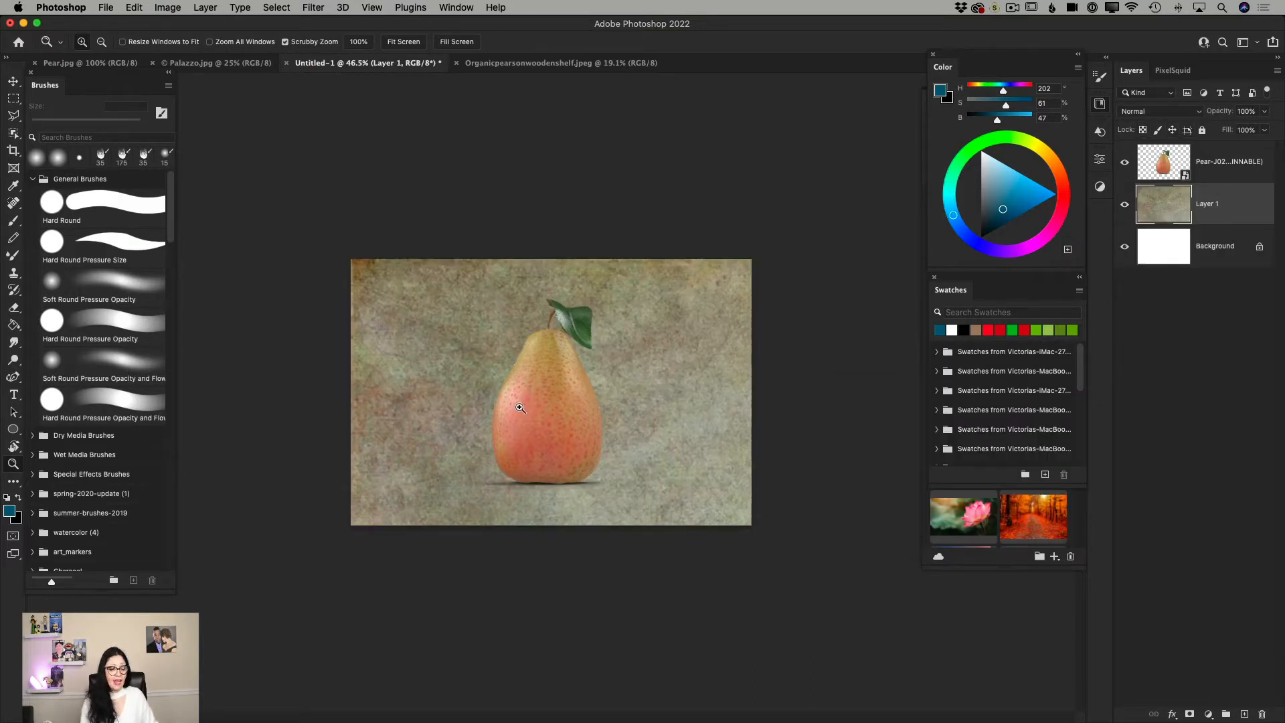
Scale the pasted texture layer proportionally down to about 33% and position it over the canvas behind the pear.
click(14, 81)
drag(344, 263, 717, 626)
drag(845, 704, 373, 263)
drag(245, 183, 704, 643)
drag(877, 669, 513, 272)
mouse_move(549, 666)
mouse_down()
mouse_move(554, 605)
mouse_move(574, 660)
mouse_up()
drag(620, 480, 616, 431)
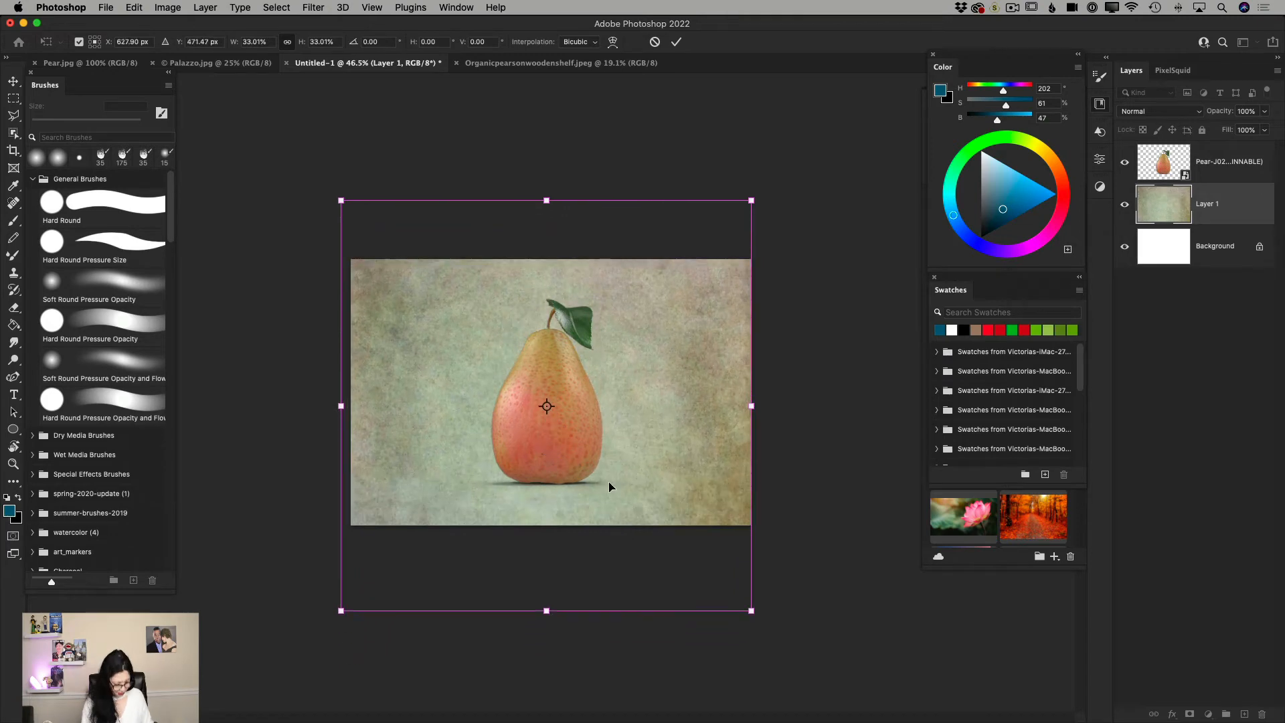
Squeeze the texture's height to about 22.35% so it just covers the canvas, and apply the transform.
drag(546, 610, 546, 530)
drag(547, 201, 551, 253)
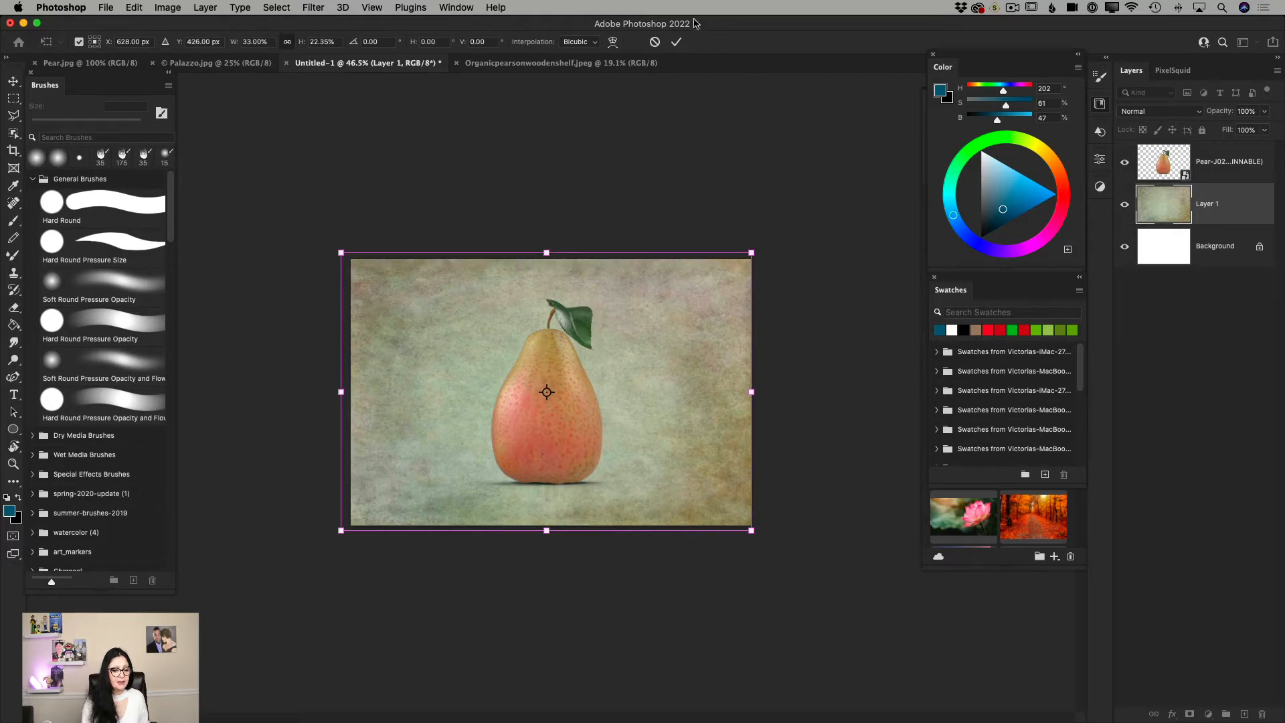
click(676, 42)
Duplicate the fitted texture layer and hide the original texture layer beneath the copy.
click(12, 464)
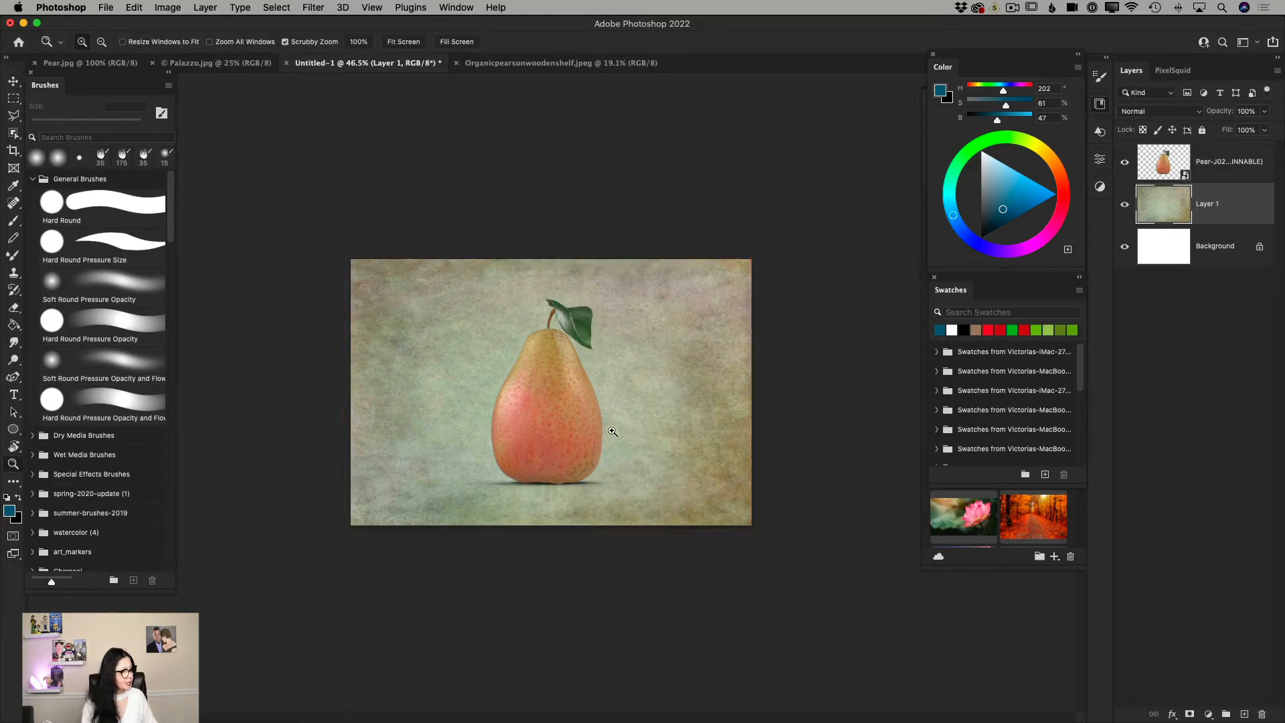
drag(636, 428, 669, 452)
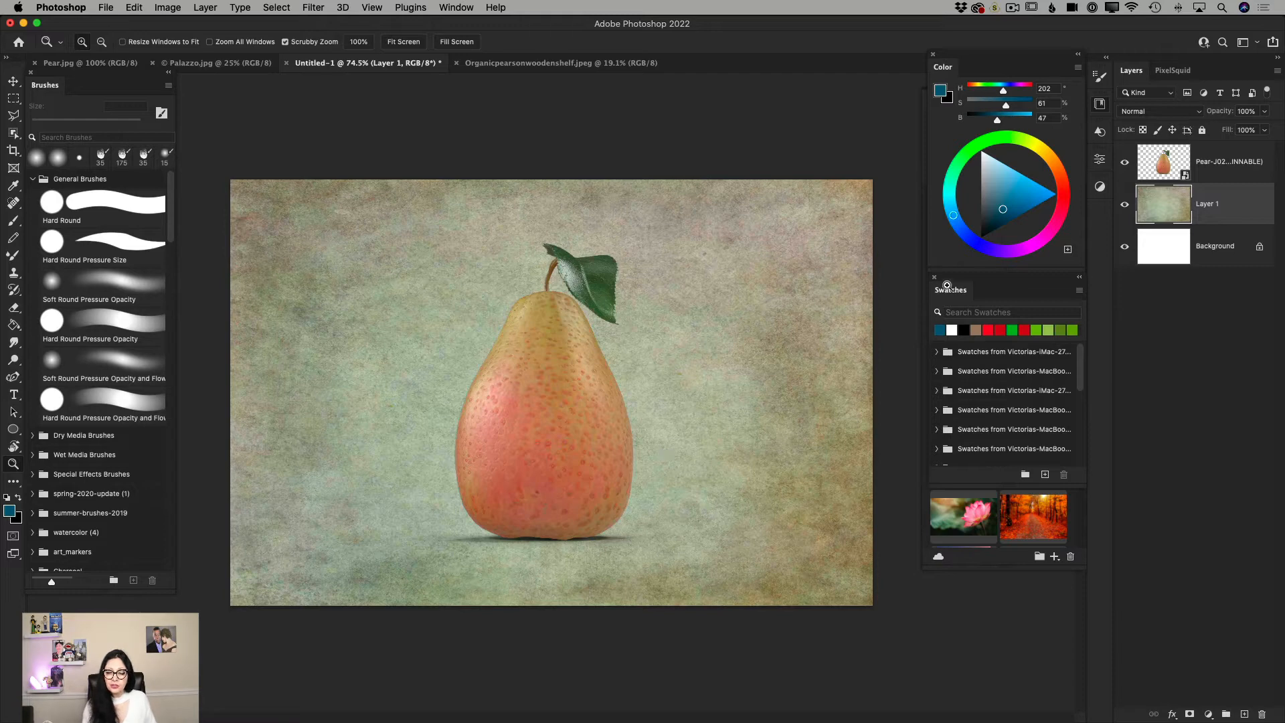
drag(1207, 212, 1246, 715)
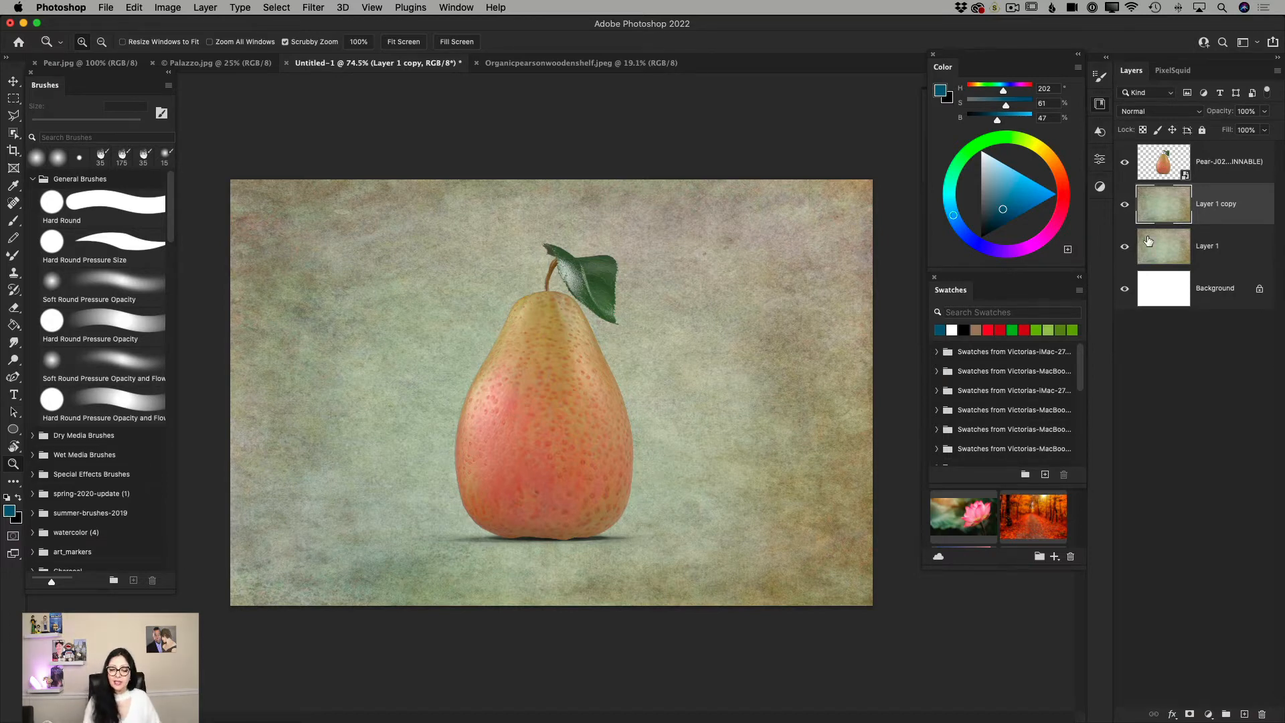
click(1125, 247)
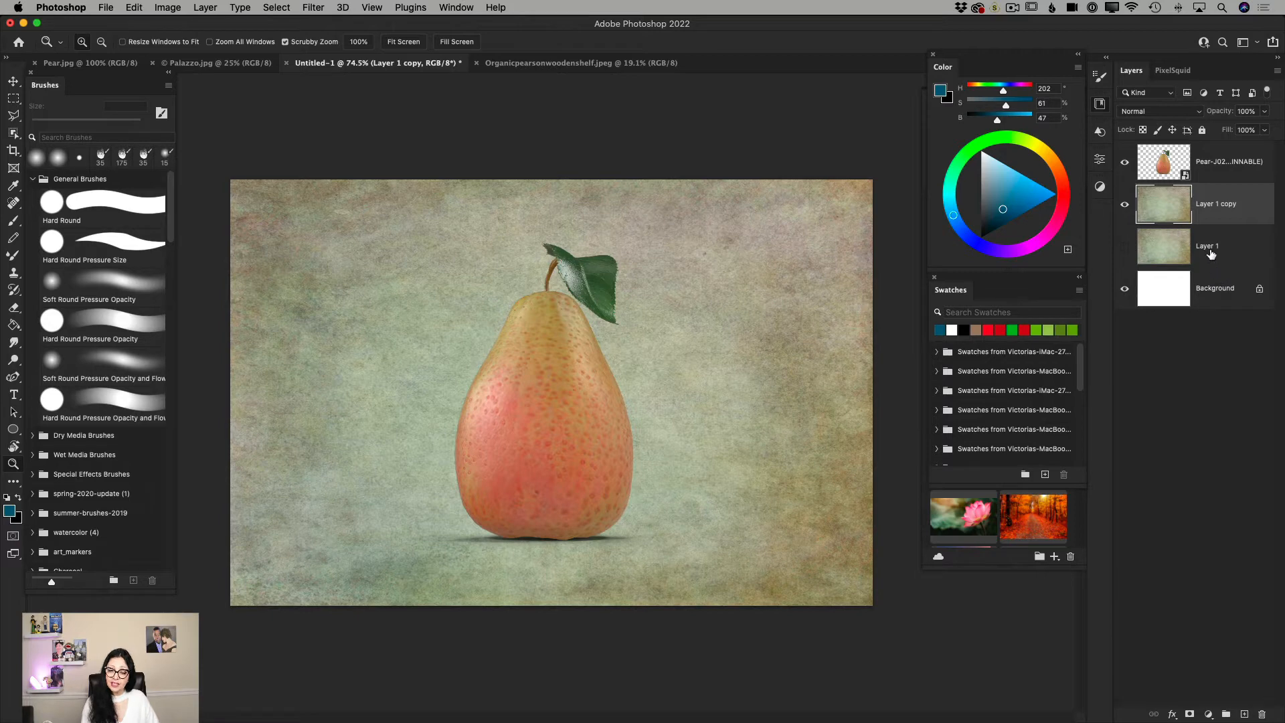
Merge the visible layers and duplicate the merged Background layer, hiding the original.
click(1277, 71)
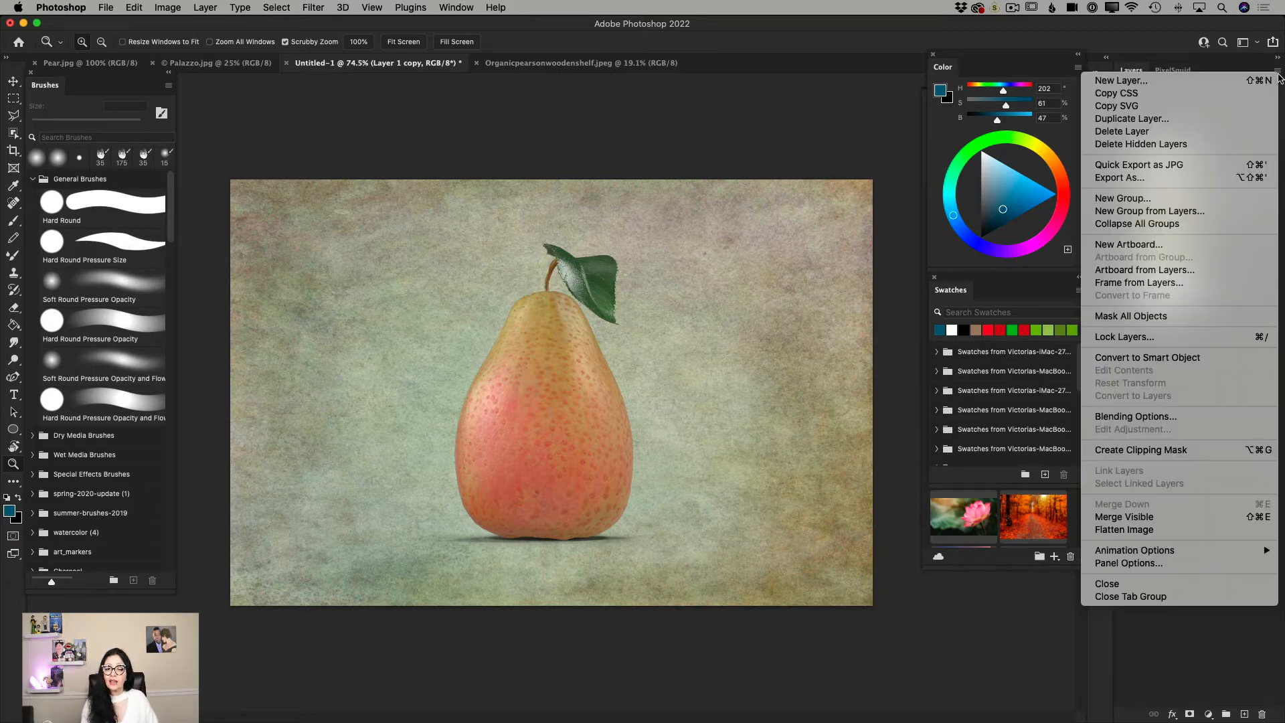
click(1125, 517)
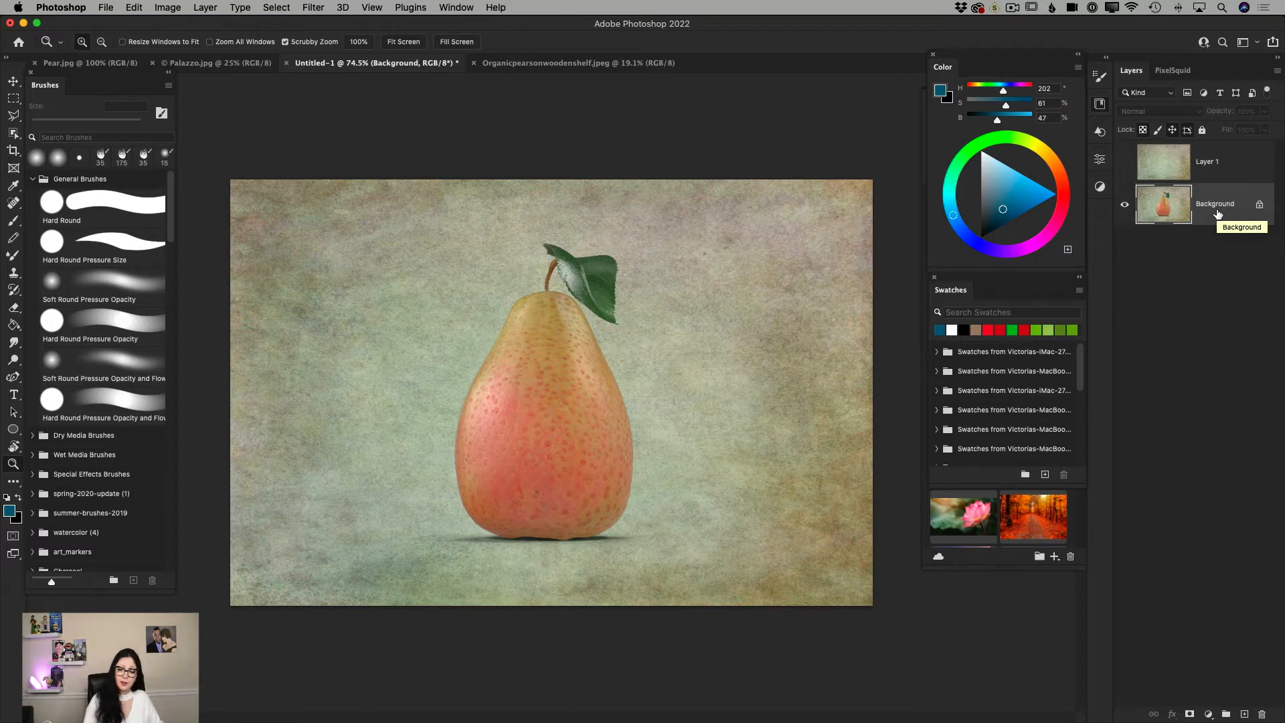
drag(1218, 213, 1244, 714)
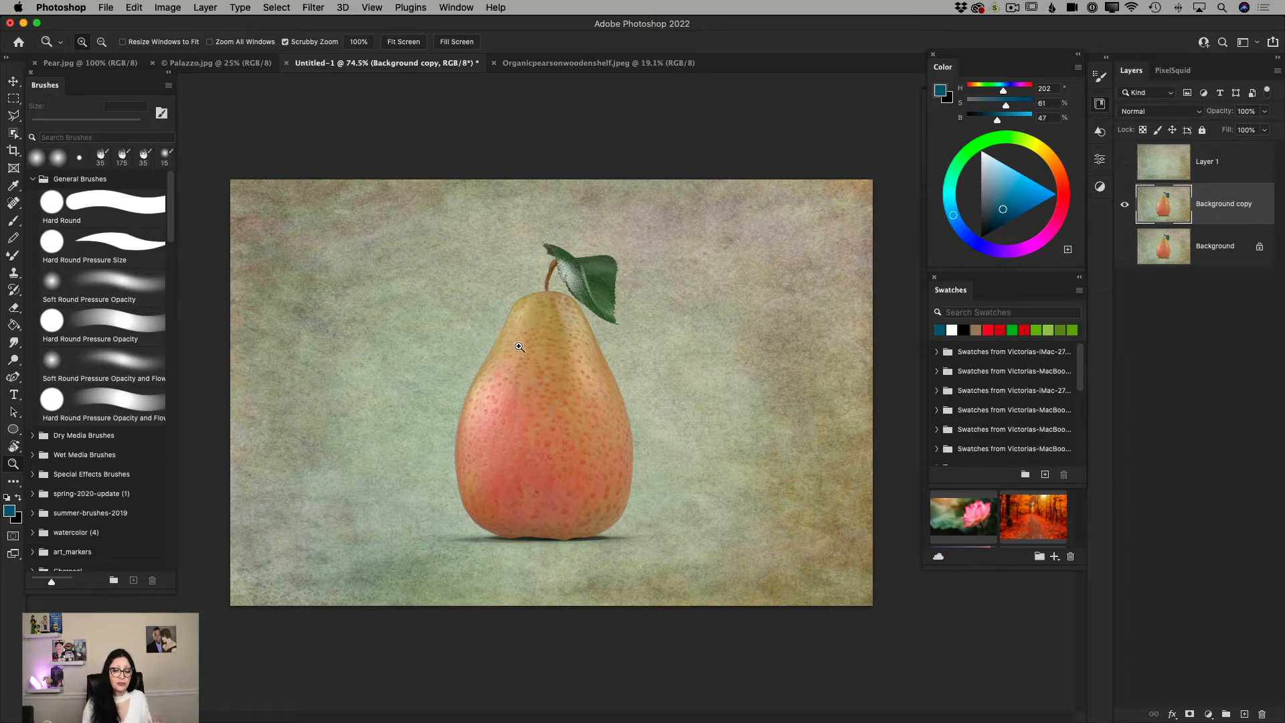
Activate the Mixer Brush with the Soft Round Pressure Opacity and Flow preset for work on the pear's upper part.
drag(533, 323, 545, 348)
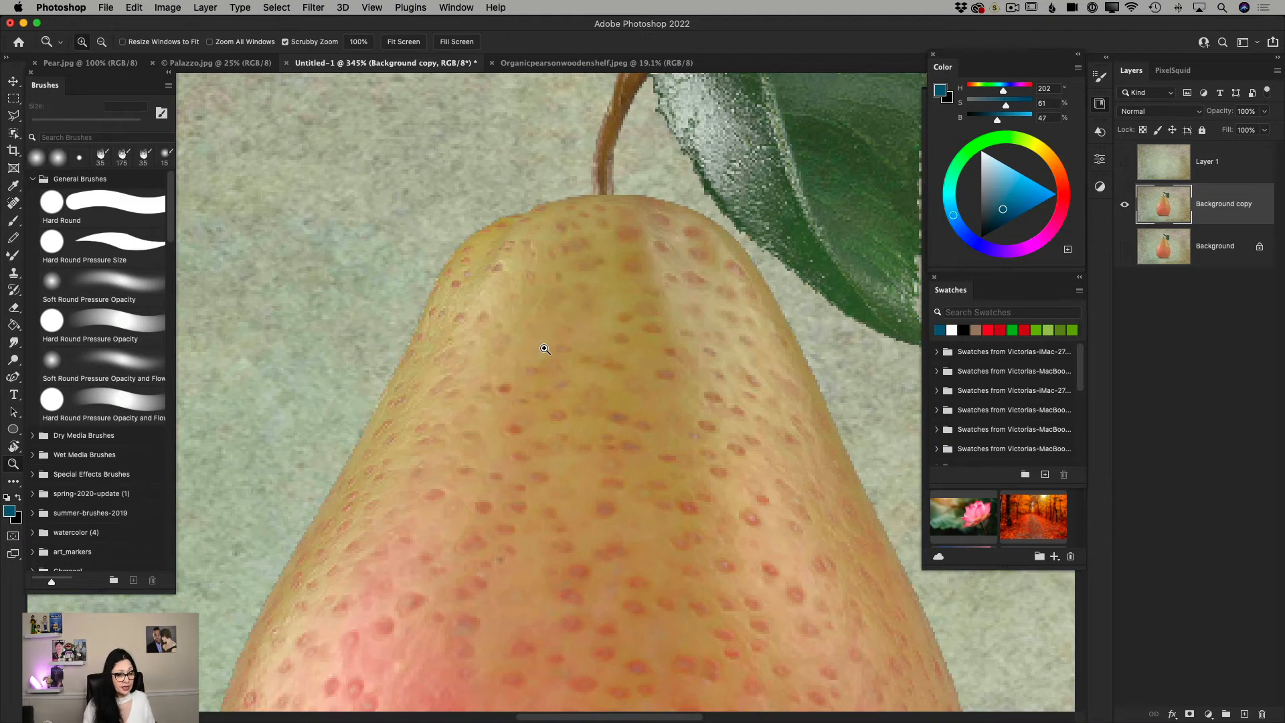
click(12, 260)
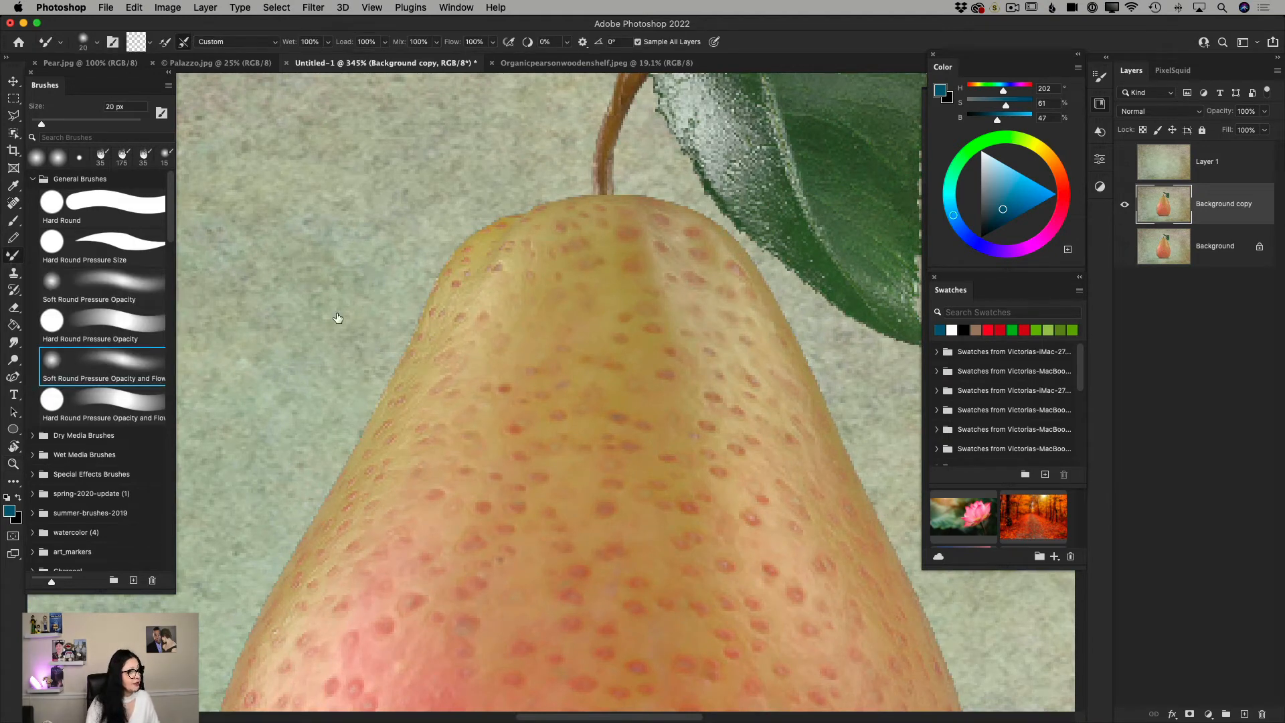
right_click(483, 346)
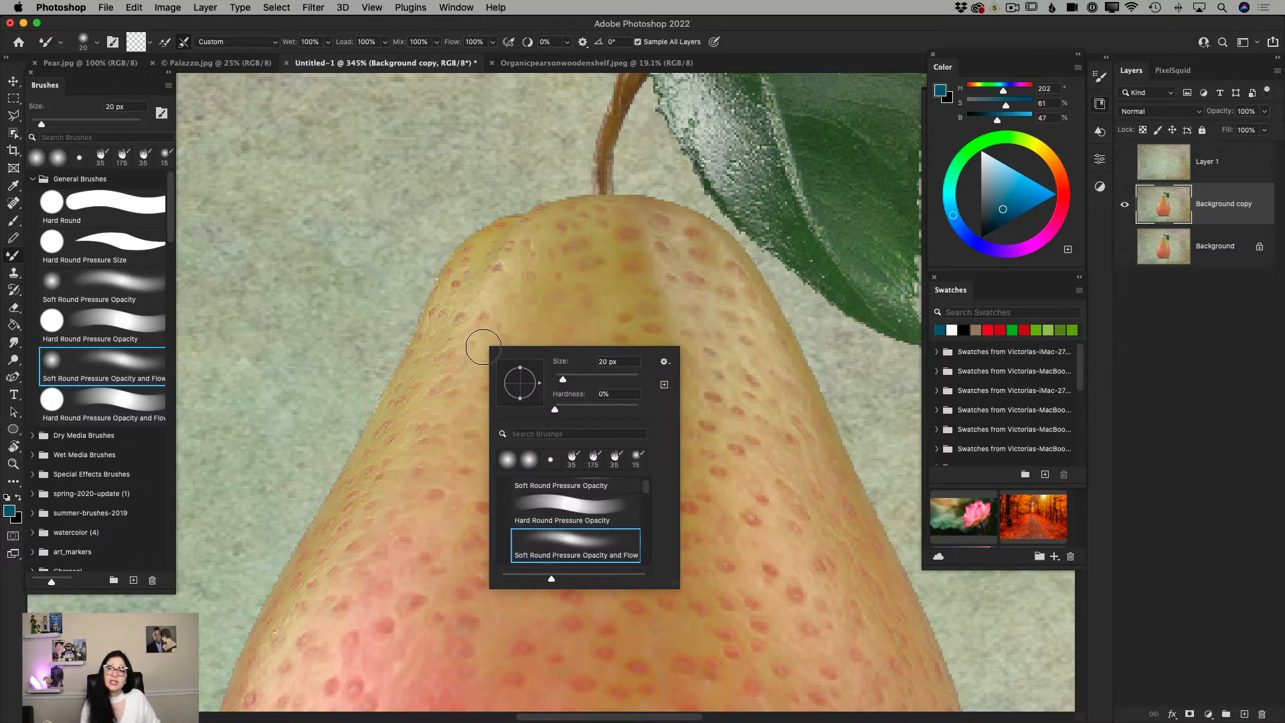
click(569, 549)
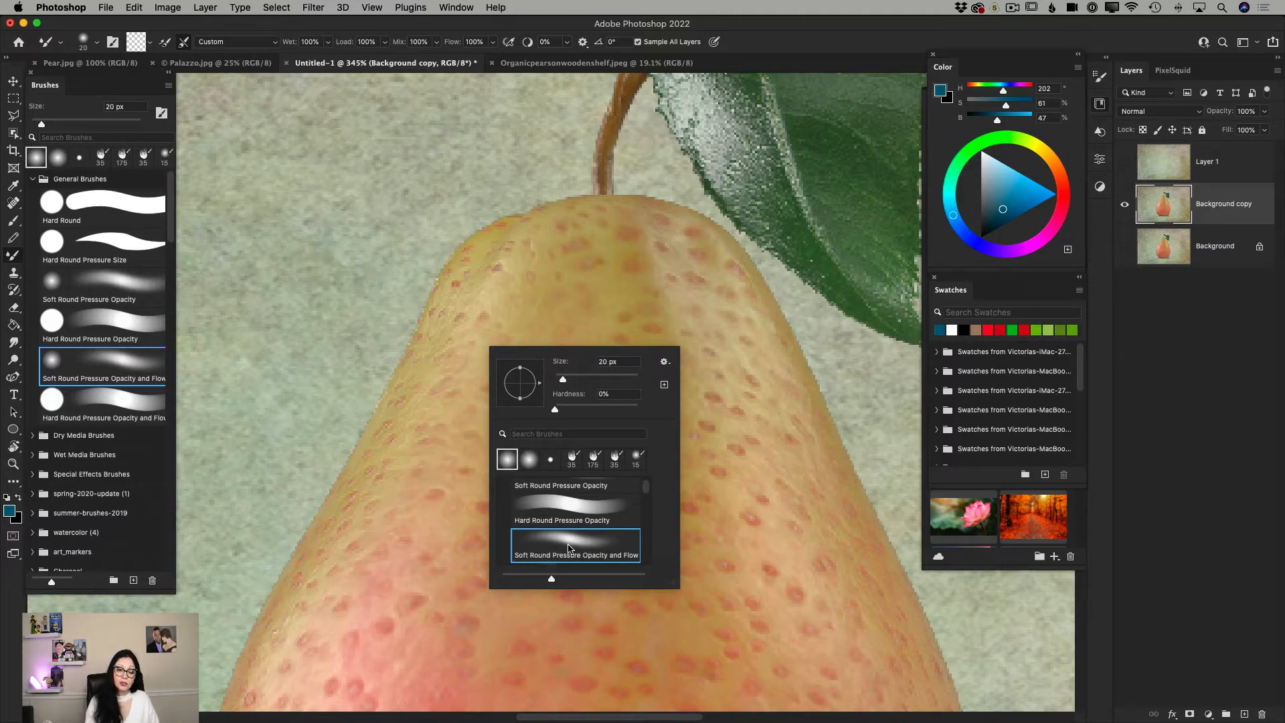
click(10, 255)
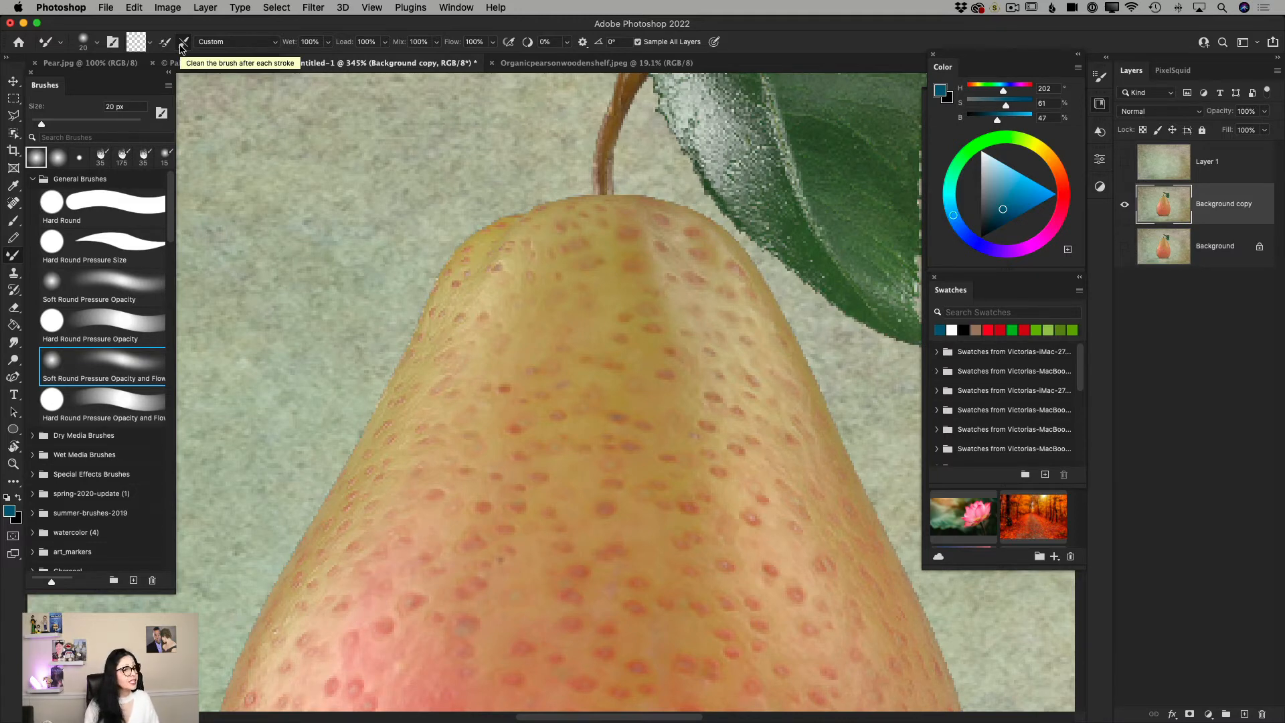
Reduce the Mixer Brush to 9 px and blend the skin along the pear's upper left edge.
scroll(183, 49, right, 1)
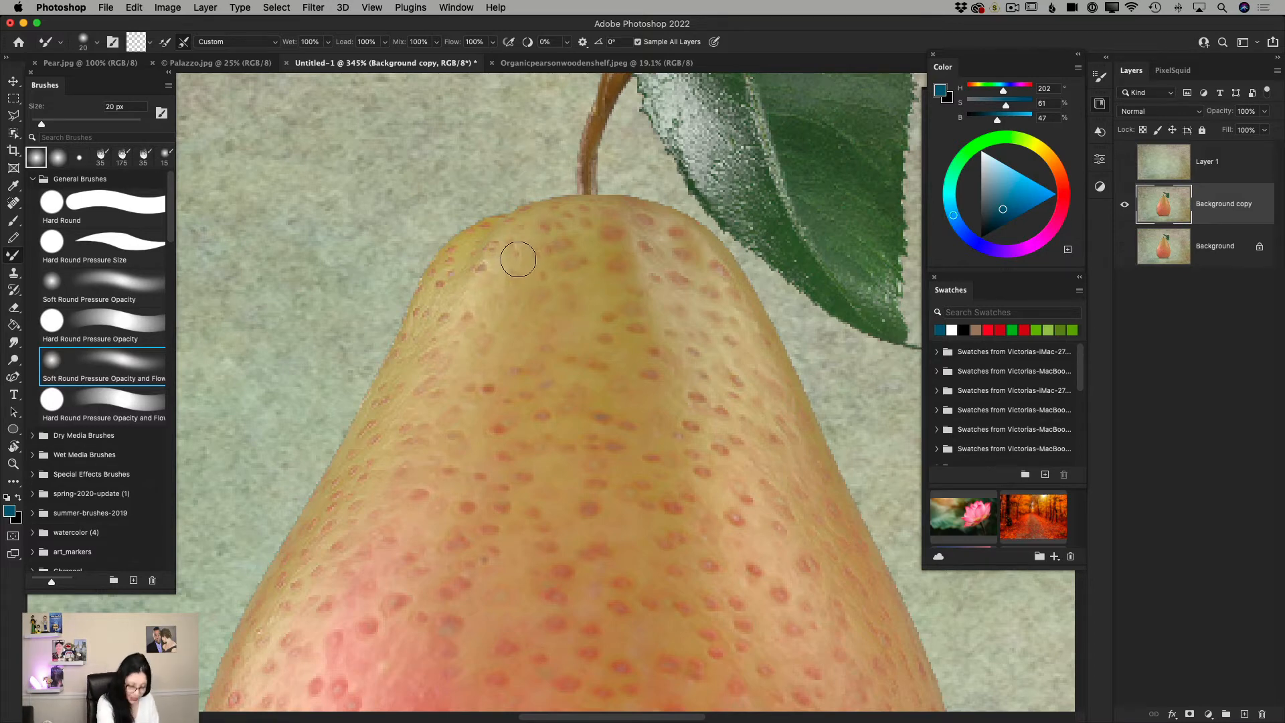
key(bracketleft)
key(bracketleft)
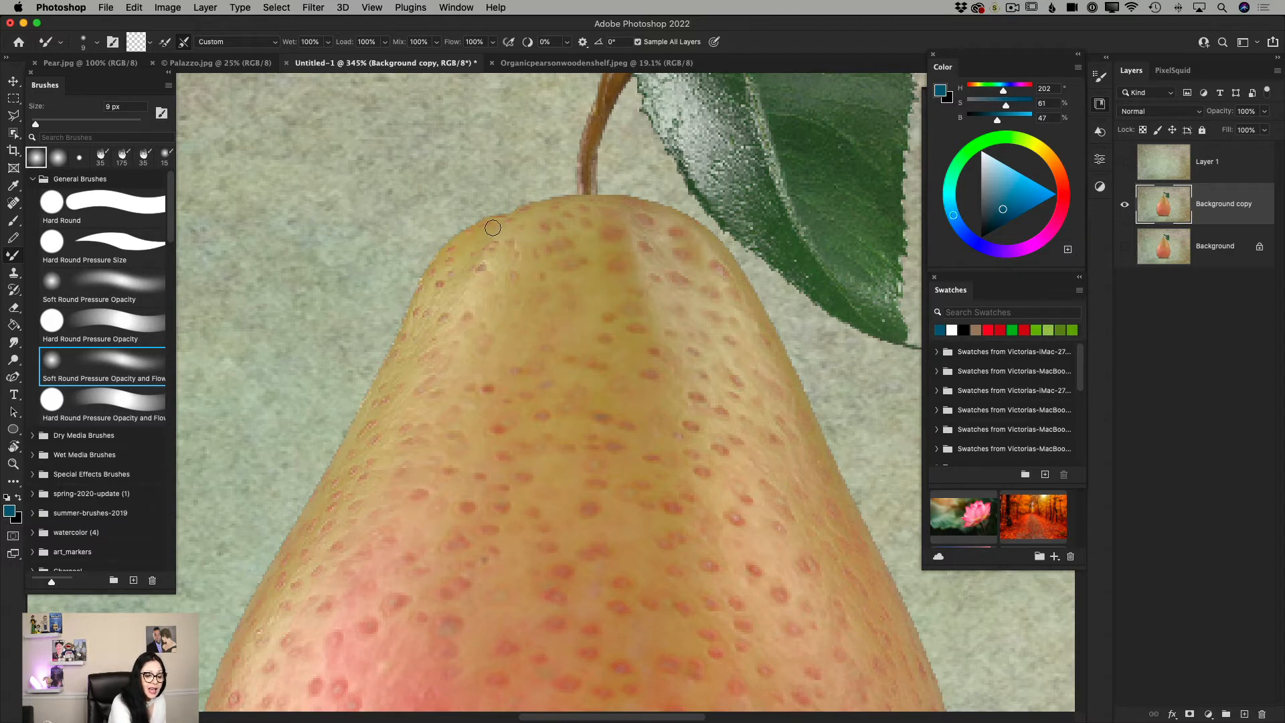
drag(459, 248, 431, 327)
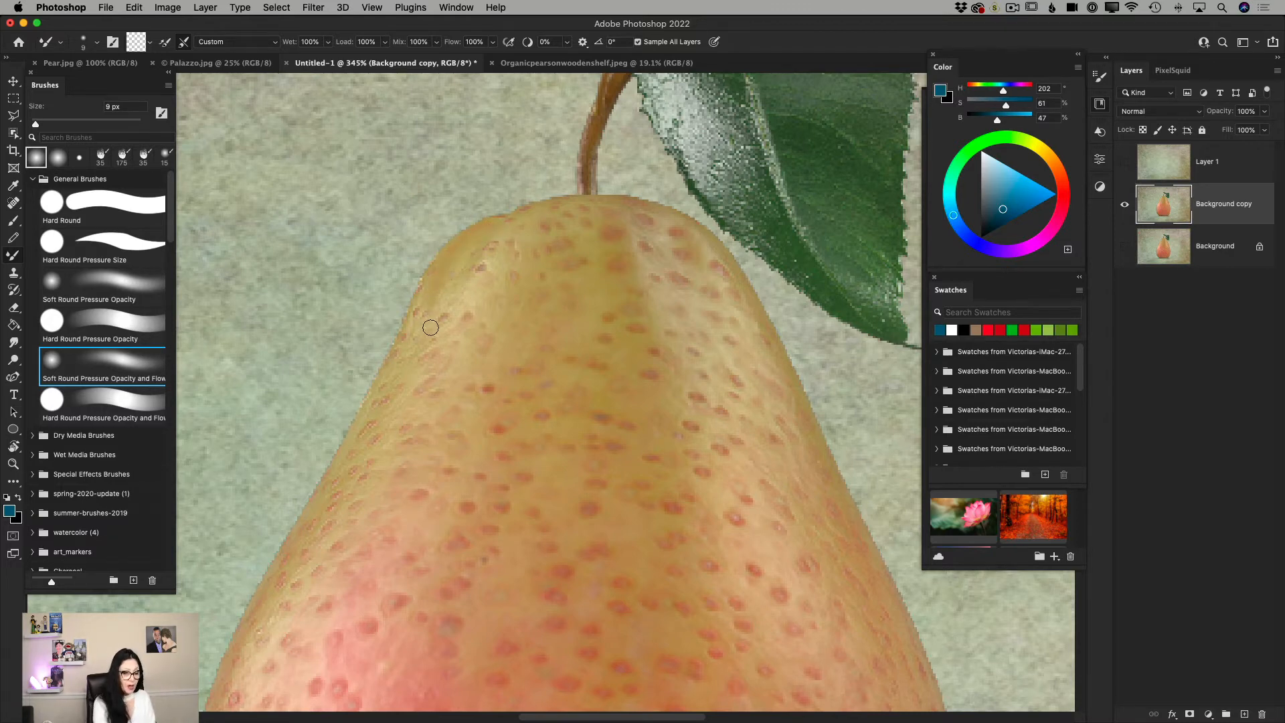
Reduce the Mixer Brush to 6 px, smooth the speckles down the pear's left side, and undo the last stroke.
key(bracketleft)
key(bracketleft)
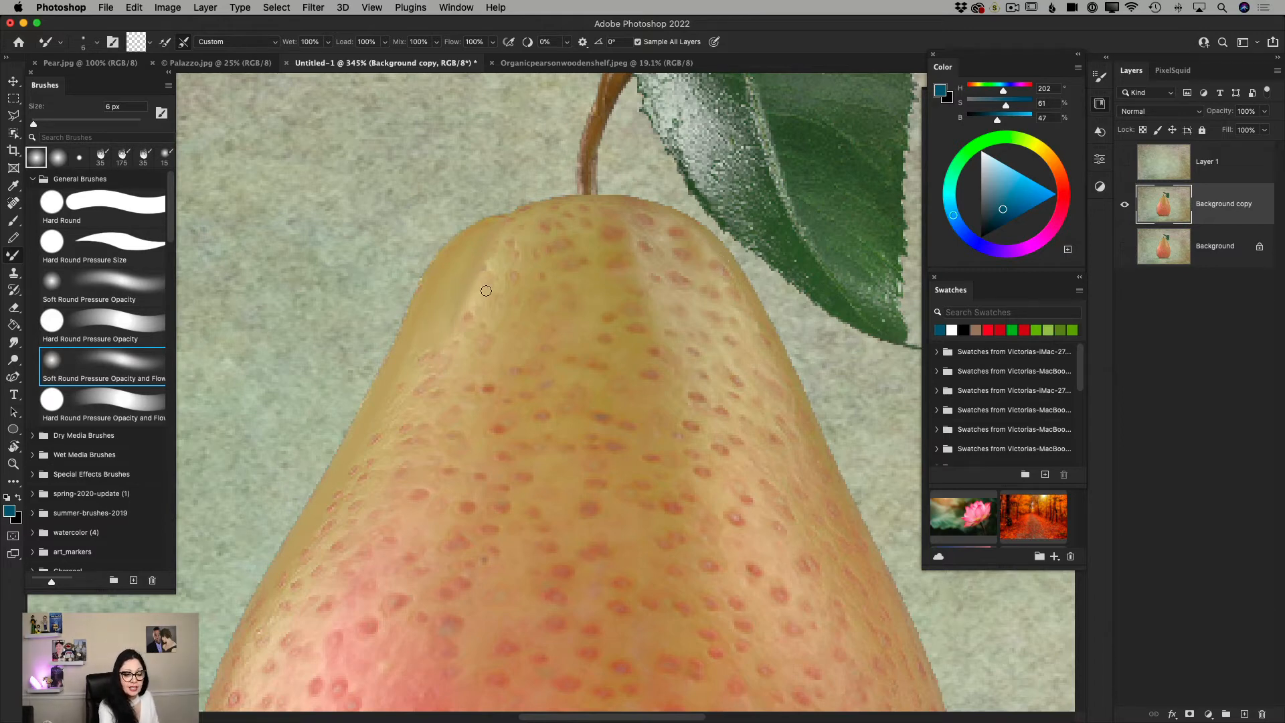
click(134, 8)
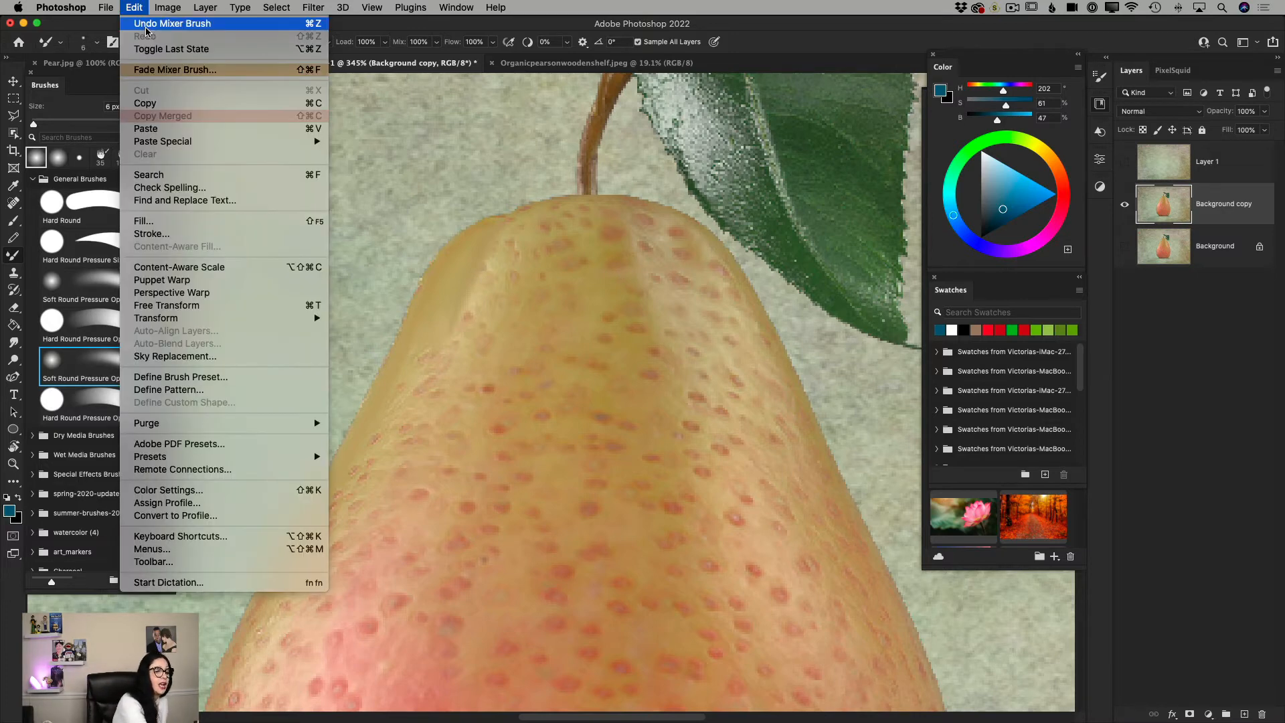
click(148, 26)
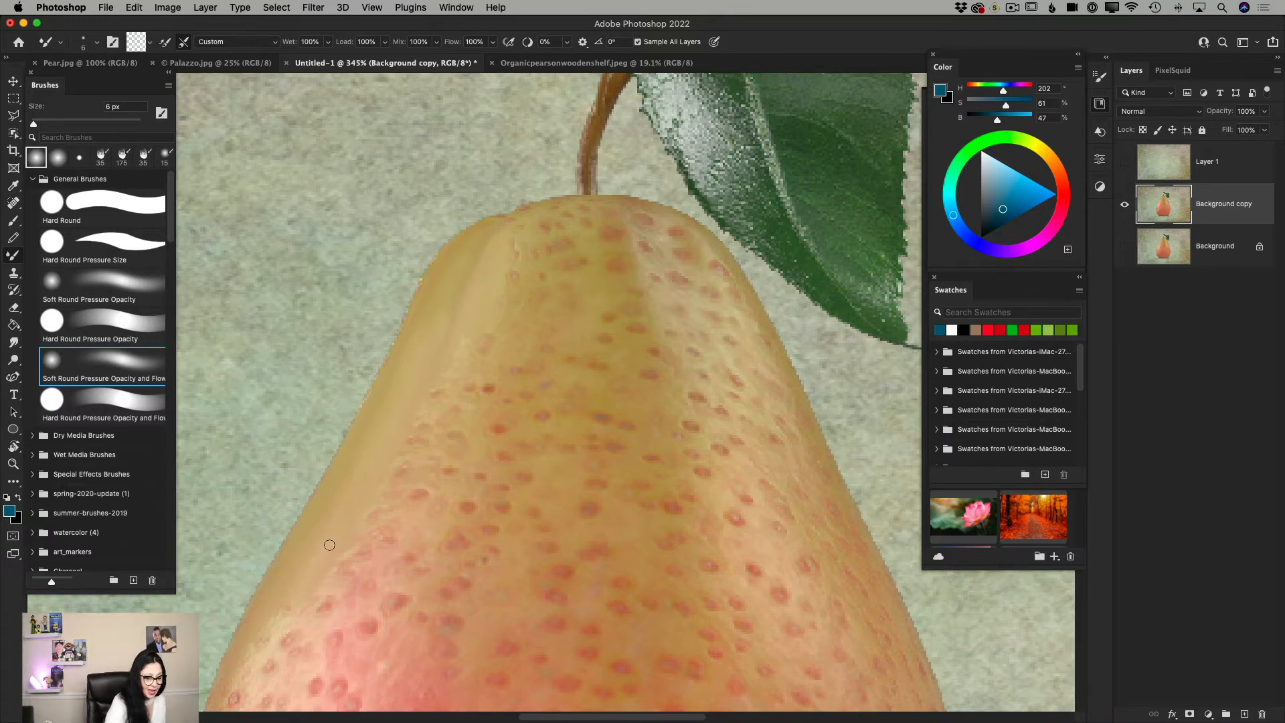
Enlarge the Mixer Brush to 10 px and blend away the speckles left of the pear's center.
key(bracketright)
key(bracketright)
key(bracketright)
key(bracketright)
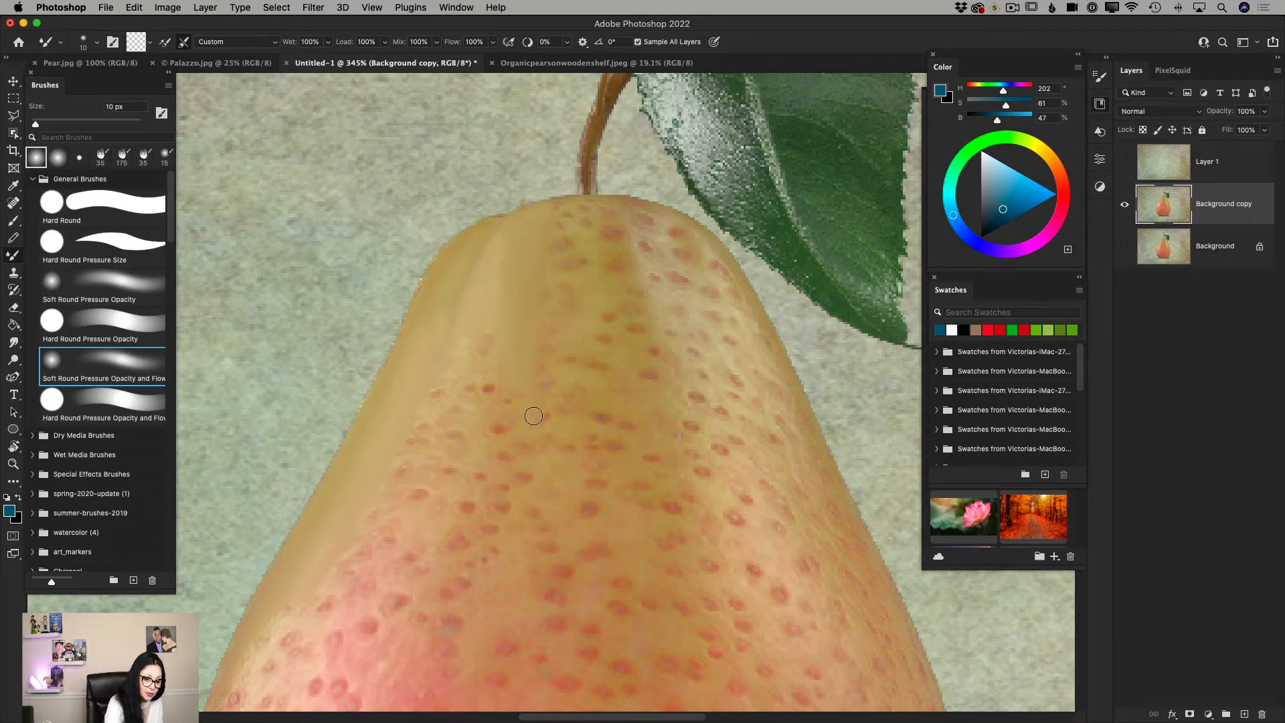
Blend away the speckles across the upper pear's center with a 25 px Mixer Brush and along its right side at 15 px.
key(bracketright)
key(bracketright)
key(bracketright)
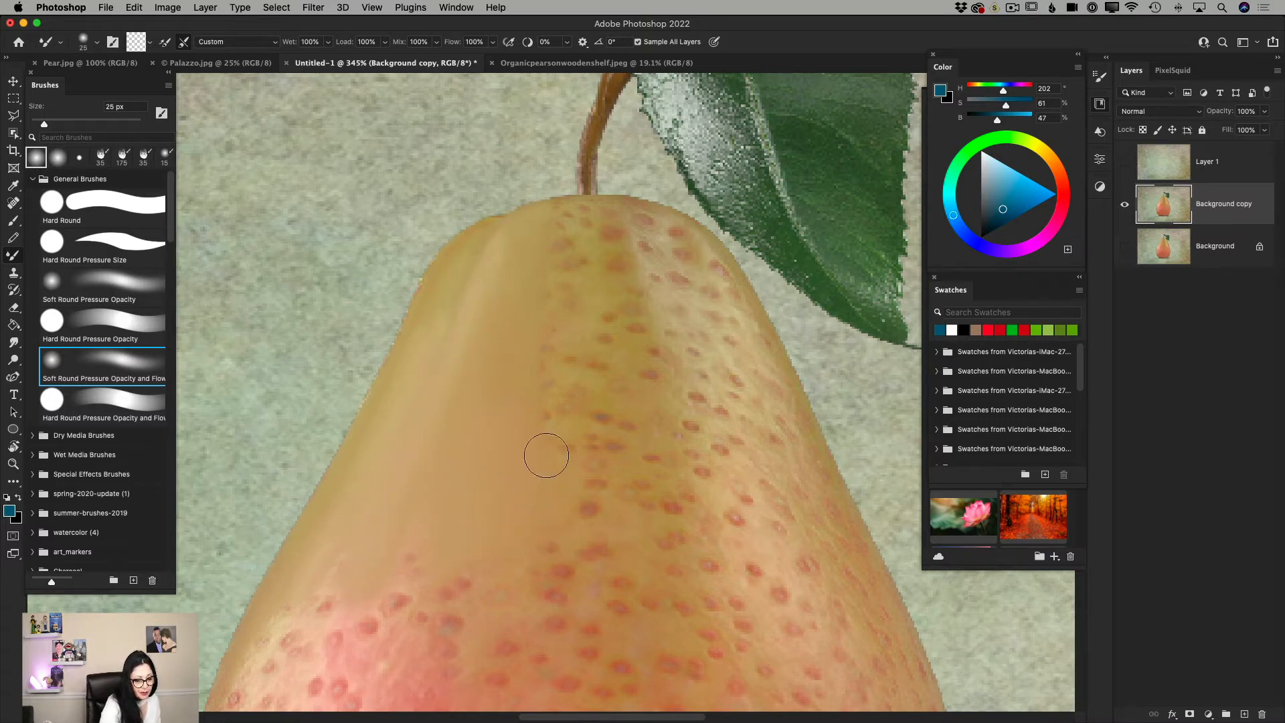
mouse_move(560, 262)
mouse_down()
mouse_move(571, 228)
mouse_move(607, 219)
mouse_move(560, 377)
mouse_move(630, 283)
mouse_move(653, 407)
mouse_move(627, 325)
mouse_move(648, 477)
mouse_move(599, 338)
mouse_move(601, 476)
mouse_move(569, 380)
mouse_move(550, 392)
mouse_move(542, 553)
mouse_move(636, 253)
mouse_move(715, 507)
mouse_up()
key(bracketleft)
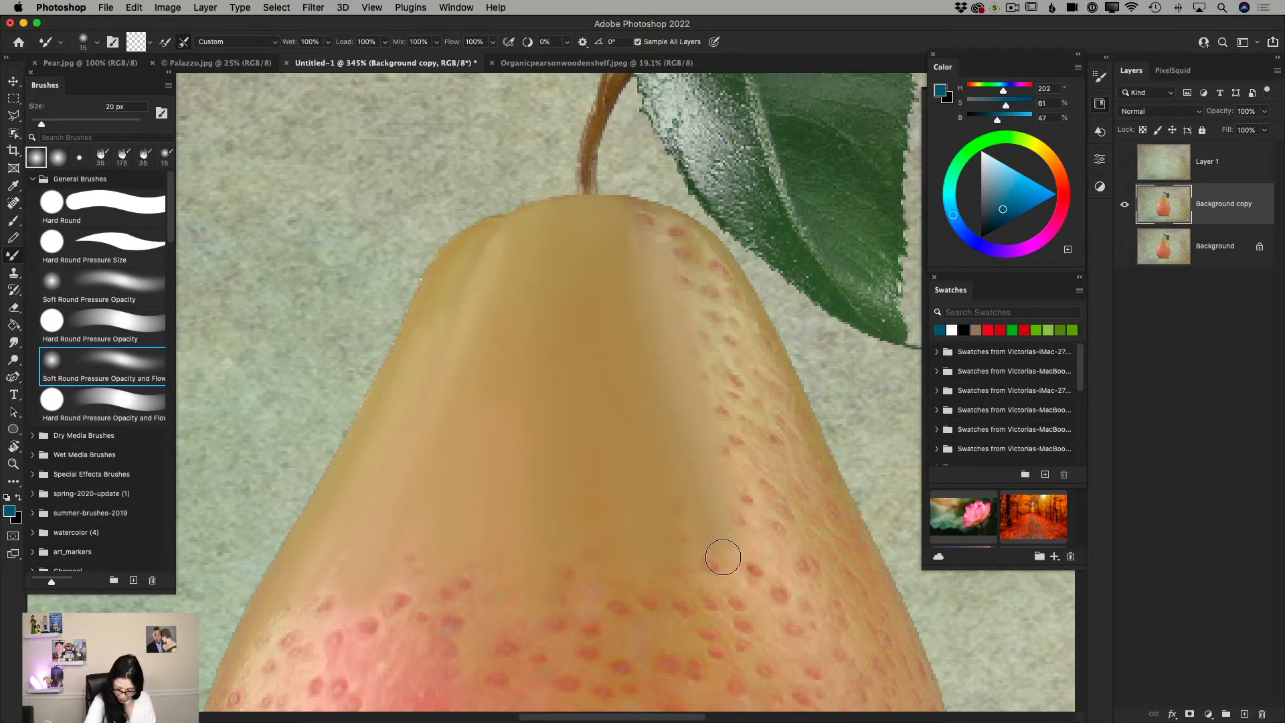
mouse_move(643, 221)
mouse_down()
mouse_move(691, 243)
mouse_move(738, 312)
mouse_move(691, 241)
mouse_move(740, 315)
mouse_move(713, 251)
mouse_move(744, 340)
mouse_move(672, 257)
mouse_move(720, 374)
mouse_move(715, 324)
mouse_move(724, 369)
mouse_move(701, 338)
mouse_move(698, 365)
mouse_move(715, 419)
mouse_move(733, 320)
mouse_move(763, 369)
mouse_move(753, 328)
mouse_move(772, 386)
mouse_move(761, 373)
mouse_move(754, 336)
mouse_move(796, 423)
mouse_move(780, 374)
mouse_move(815, 496)
mouse_move(792, 414)
mouse_move(838, 515)
mouse_move(805, 434)
mouse_move(836, 512)
mouse_move(784, 418)
mouse_move(742, 390)
mouse_move(735, 461)
mouse_move(799, 526)
mouse_move(739, 379)
mouse_move(796, 547)
mouse_move(788, 471)
mouse_move(862, 586)
mouse_move(877, 587)
mouse_move(837, 499)
mouse_move(865, 564)
mouse_move(859, 590)
mouse_move(755, 495)
mouse_move(777, 556)
mouse_move(747, 593)
mouse_move(681, 528)
mouse_move(677, 588)
mouse_up()
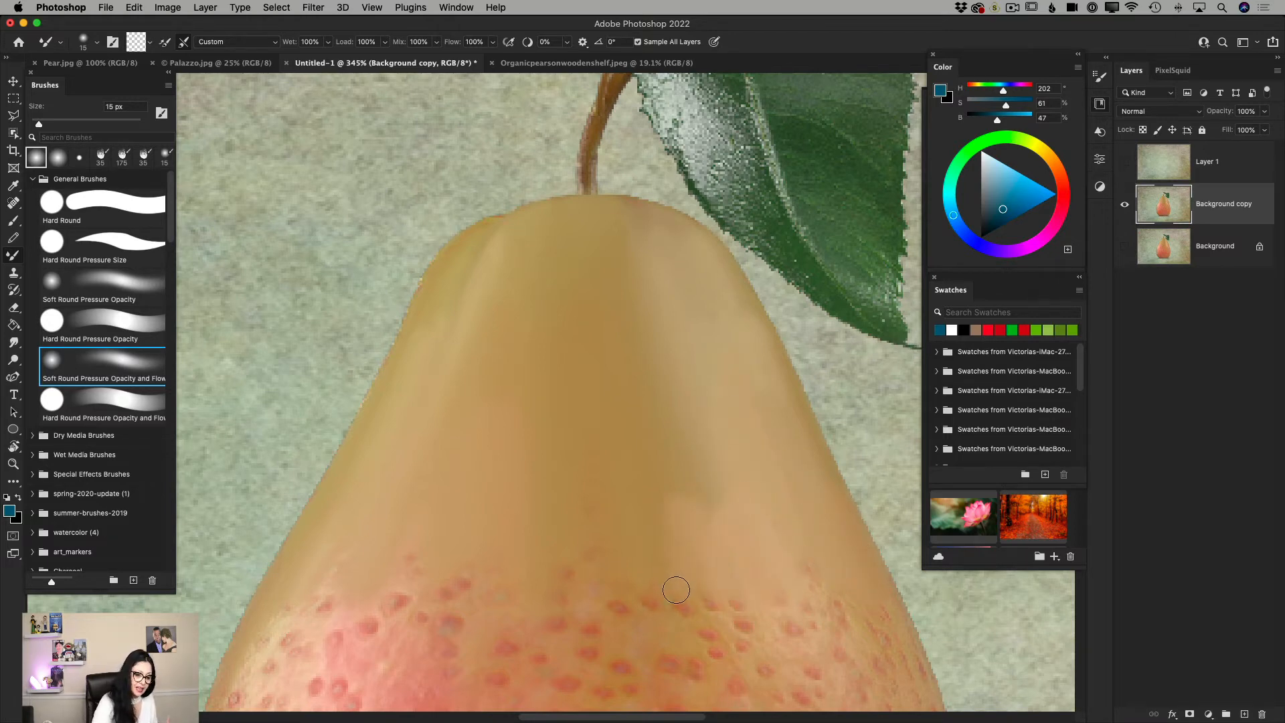
Move the floating Color and Swatches panels closer to the pear and collapse the Libraries panel.
click(13, 464)
drag(632, 513, 604, 516)
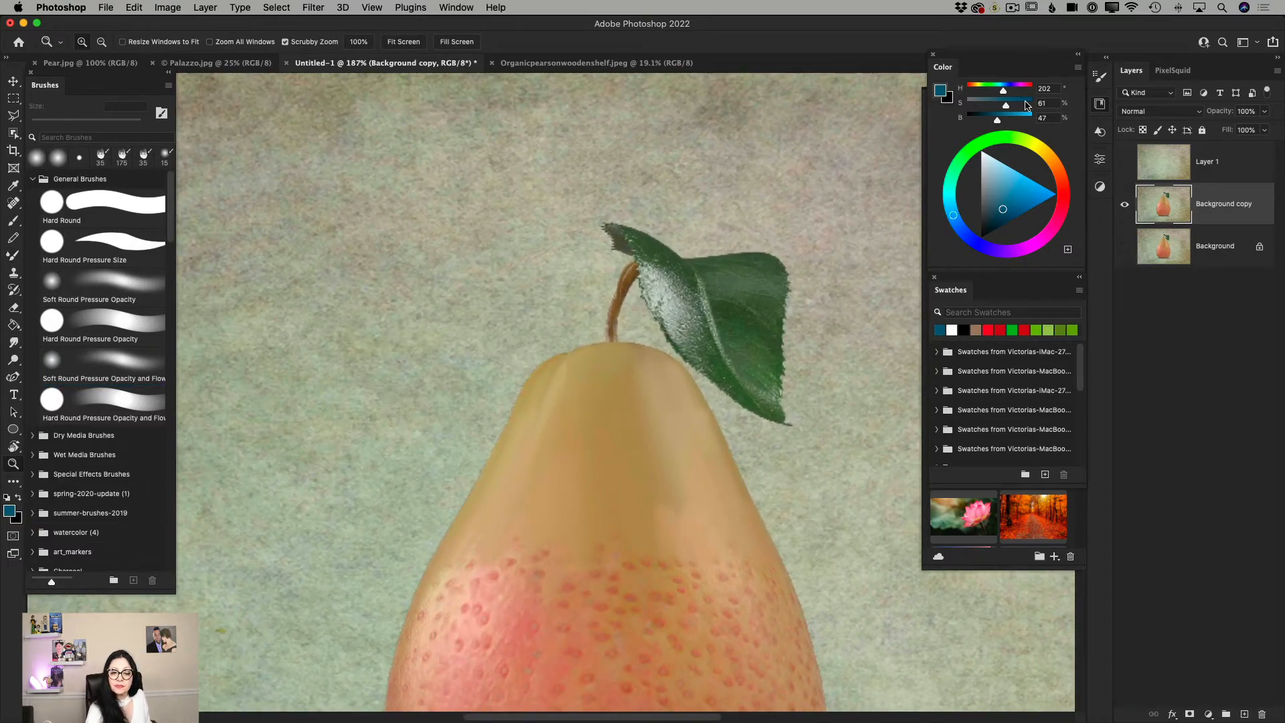
drag(982, 59, 938, 61)
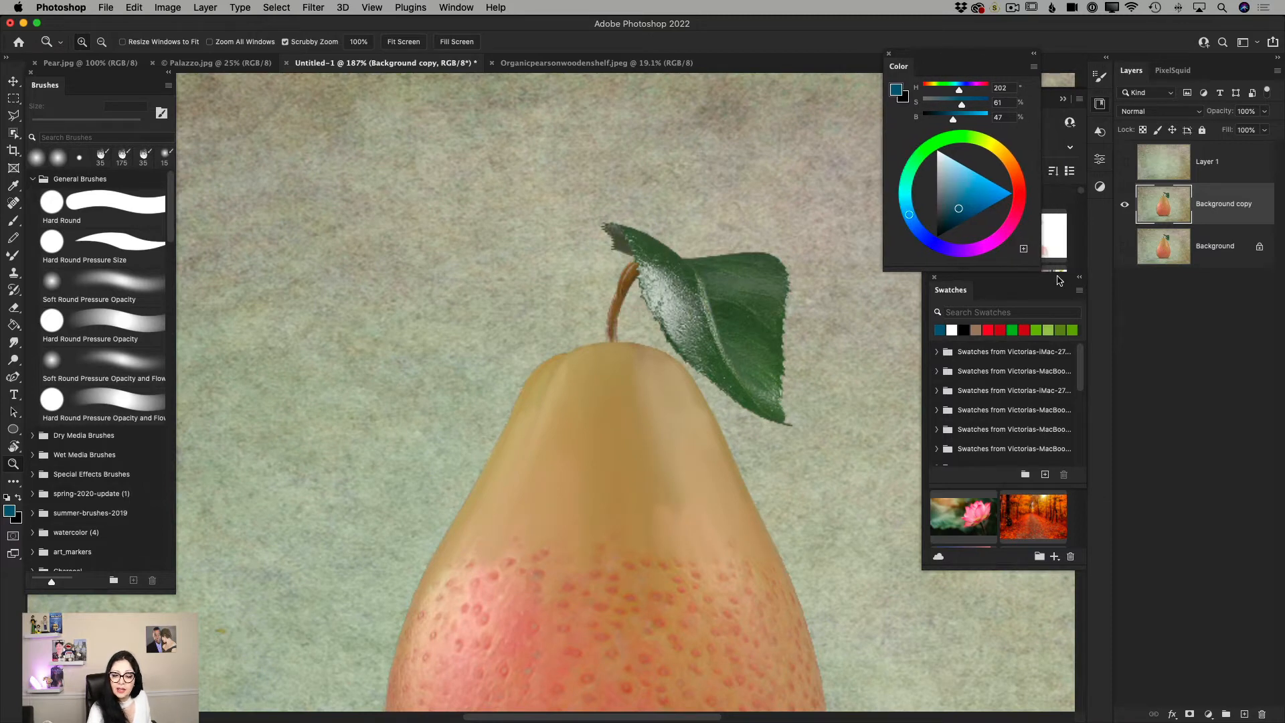
drag(1058, 281, 998, 279)
click(1100, 106)
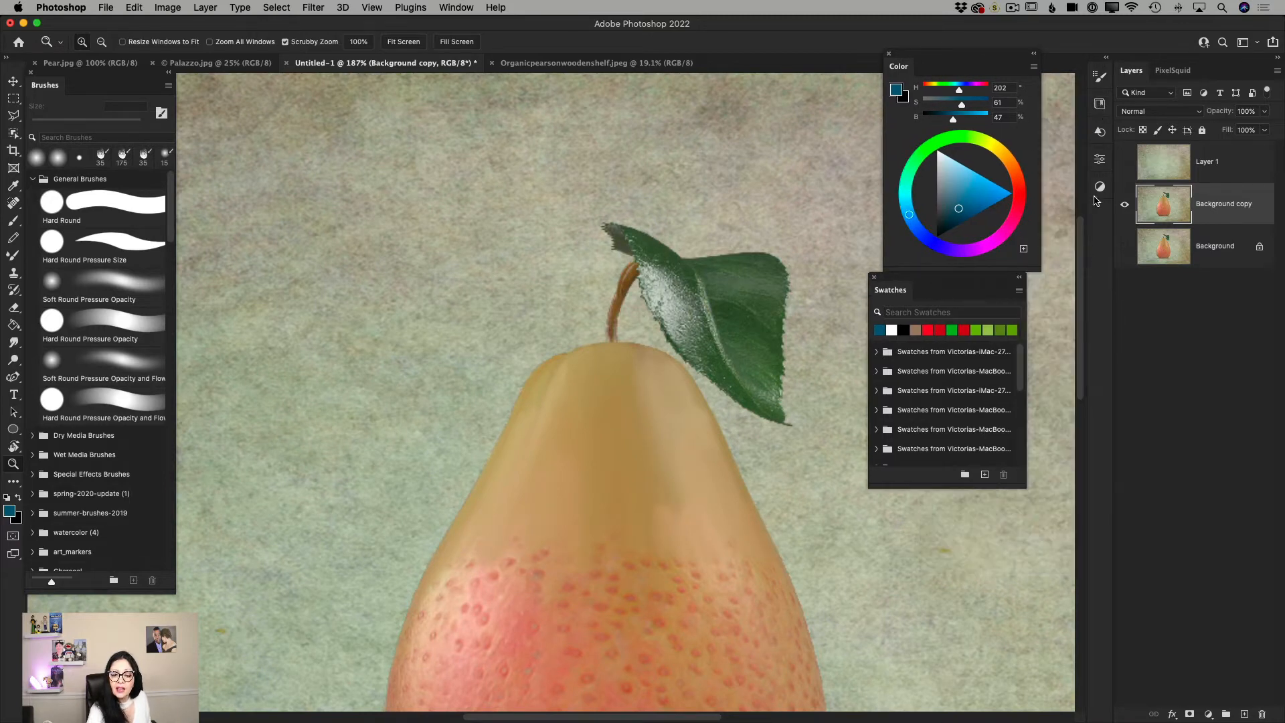
Enlarge the Mixer Brush to 40 px and blend away the speckles on the left and middle of the pear's lower body.
scroll(1080, 342, down, 5)
scroll(1082, 375, down, 2)
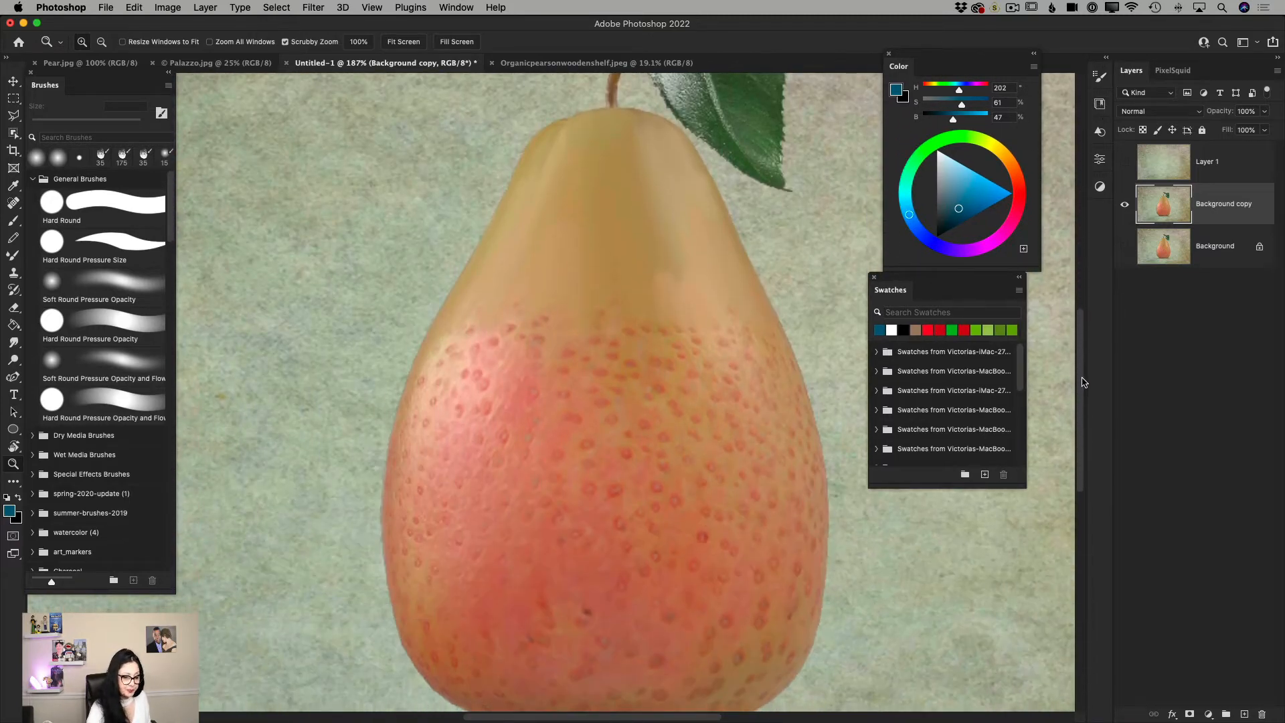
drag(672, 448, 588, 471)
click(14, 257)
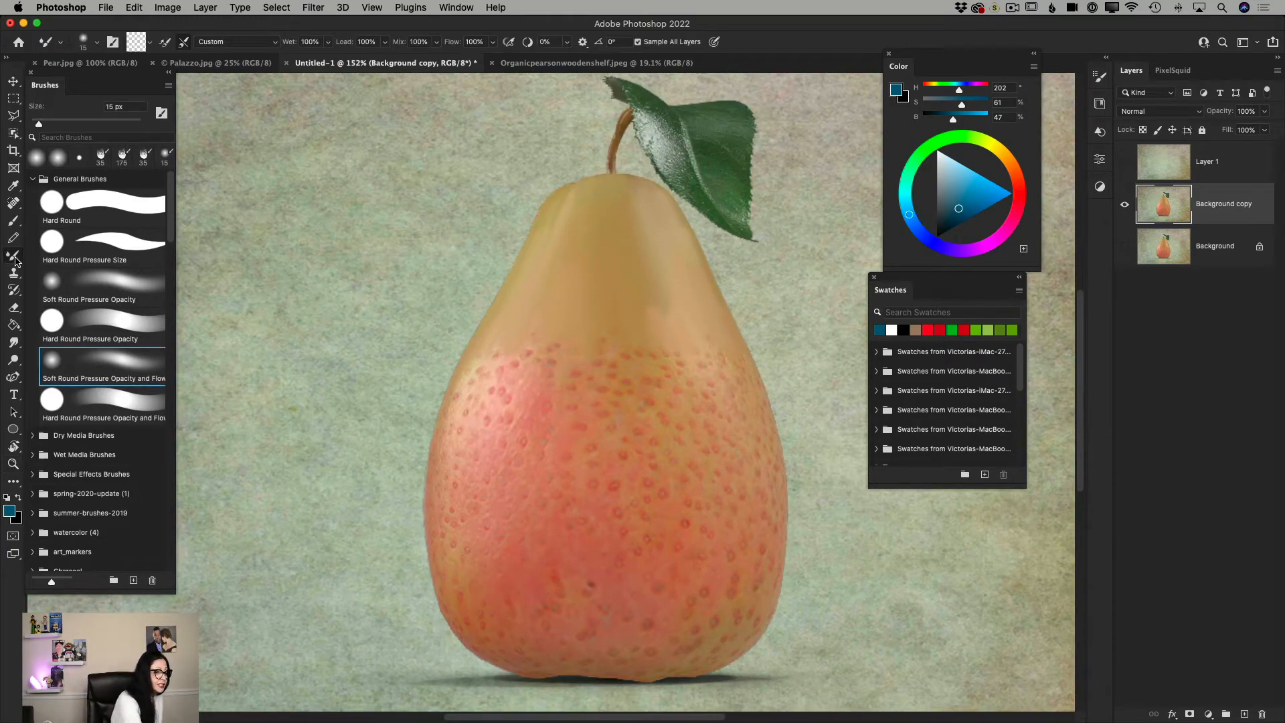
key(bracketright)
key(bracketright)
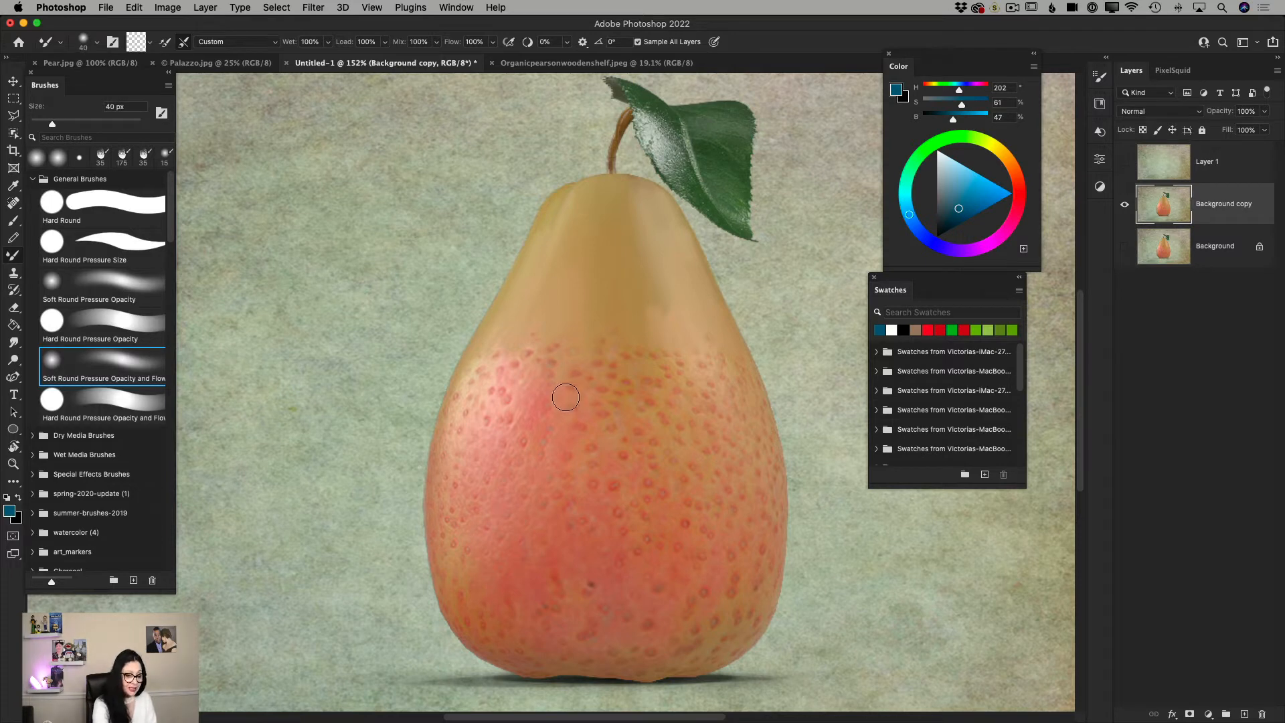
mouse_move(567, 397)
mouse_down()
mouse_move(521, 403)
mouse_move(515, 379)
mouse_move(496, 478)
mouse_move(500, 354)
mouse_move(477, 439)
mouse_move(493, 367)
mouse_move(471, 419)
mouse_move(468, 399)
mouse_move(452, 526)
mouse_move(447, 466)
mouse_move(448, 508)
mouse_move(471, 384)
mouse_move(467, 585)
mouse_move(446, 547)
mouse_move(470, 619)
mouse_move(488, 499)
mouse_move(506, 563)
mouse_move(522, 567)
mouse_move(535, 639)
mouse_move(518, 605)
mouse_move(517, 638)
mouse_move(486, 584)
mouse_move(513, 649)
mouse_move(464, 613)
mouse_move(524, 661)
mouse_up()
mouse_move(582, 374)
mouse_down()
mouse_move(571, 339)
mouse_move(562, 381)
mouse_move(582, 402)
mouse_move(599, 351)
mouse_move(617, 386)
mouse_move(620, 456)
mouse_move(558, 386)
mouse_move(540, 448)
mouse_move(552, 535)
mouse_move(536, 467)
mouse_move(531, 554)
mouse_move(585, 473)
mouse_move(629, 502)
mouse_move(585, 483)
mouse_move(568, 510)
mouse_move(596, 608)
mouse_move(590, 579)
mouse_move(559, 592)
mouse_move(592, 637)
mouse_move(580, 650)
mouse_move(565, 638)
mouse_up()
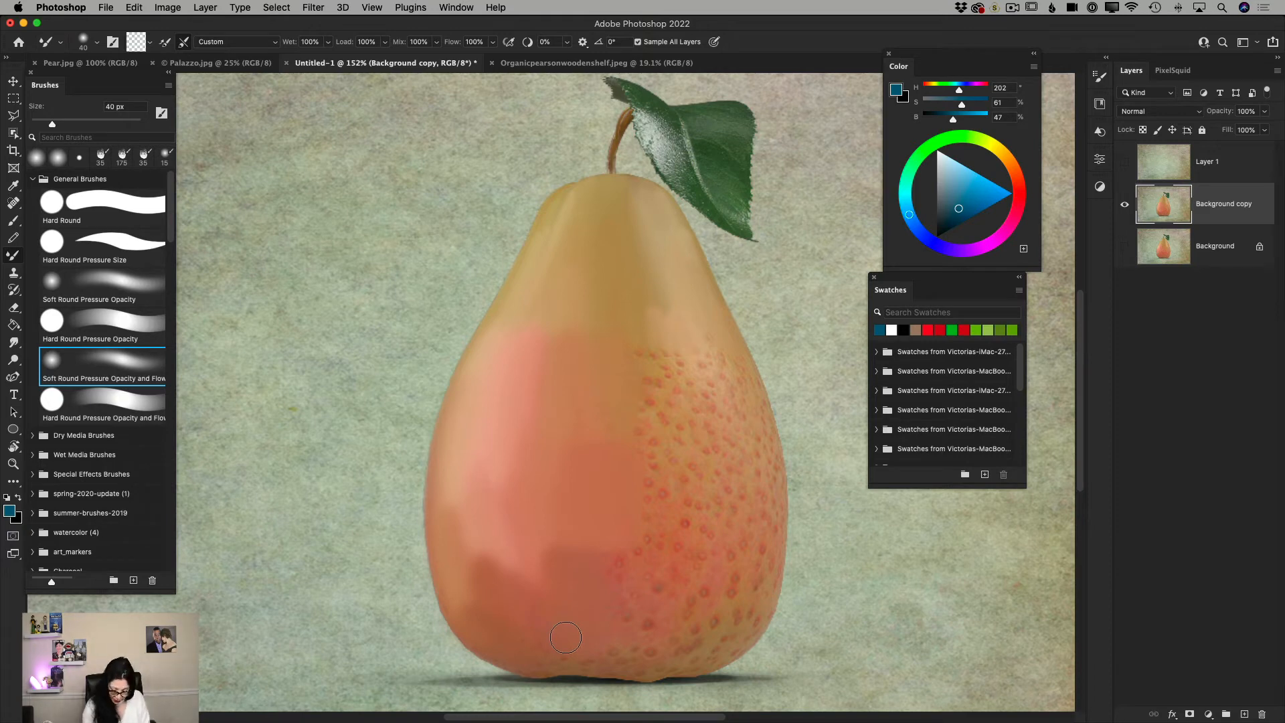
Reduce the Mixer Brush to 20 px and smooth the remaining speckles on the right side of the pear's lower body.
key(bracketleft)
key(bracketleft)
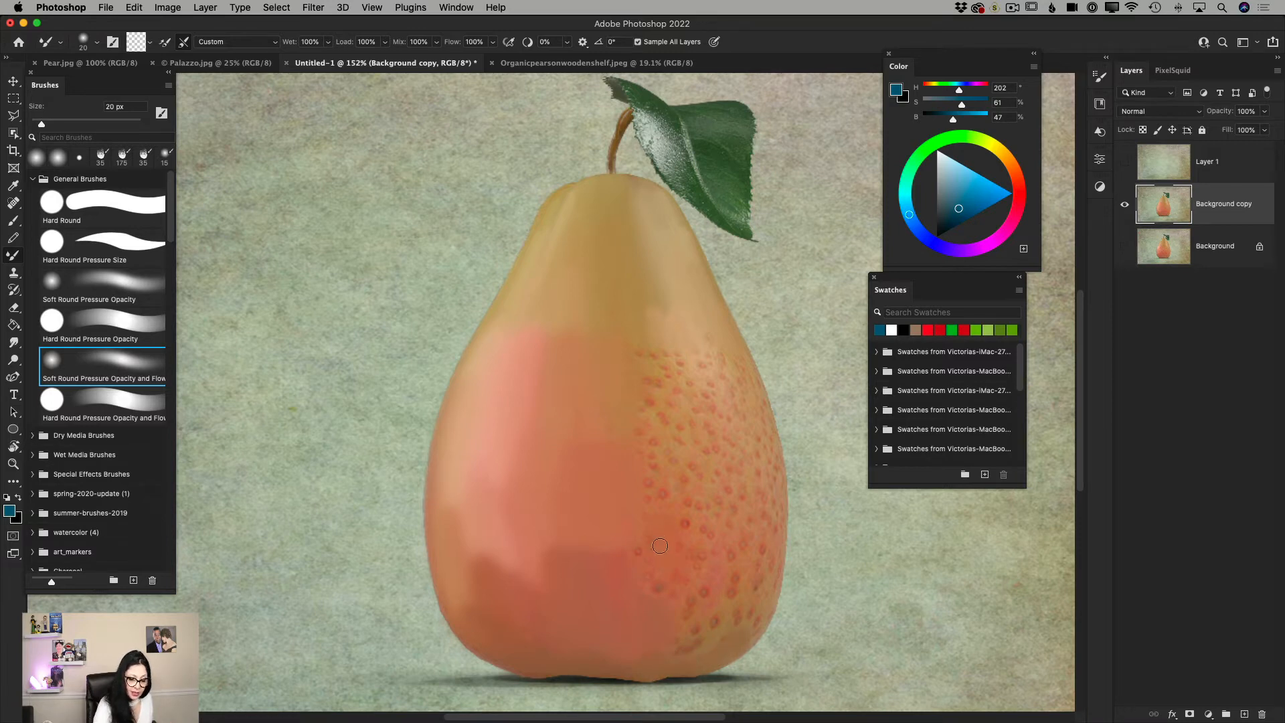
mouse_move(645, 555)
mouse_down()
mouse_move(632, 547)
mouse_move(658, 592)
mouse_up()
mouse_move(665, 364)
mouse_down()
mouse_move(648, 392)
mouse_move(663, 392)
mouse_move(668, 487)
mouse_move(641, 444)
mouse_move(652, 529)
mouse_move(687, 362)
mouse_move(707, 383)
mouse_move(709, 350)
mouse_move(723, 454)
mouse_move(705, 368)
mouse_move(703, 458)
mouse_move(676, 426)
mouse_move(678, 443)
mouse_move(724, 408)
mouse_move(741, 364)
mouse_move(776, 511)
mouse_move(773, 448)
mouse_move(775, 552)
mouse_move(741, 424)
mouse_move(726, 496)
mouse_move(726, 470)
mouse_move(751, 597)
mouse_move(769, 570)
mouse_up()
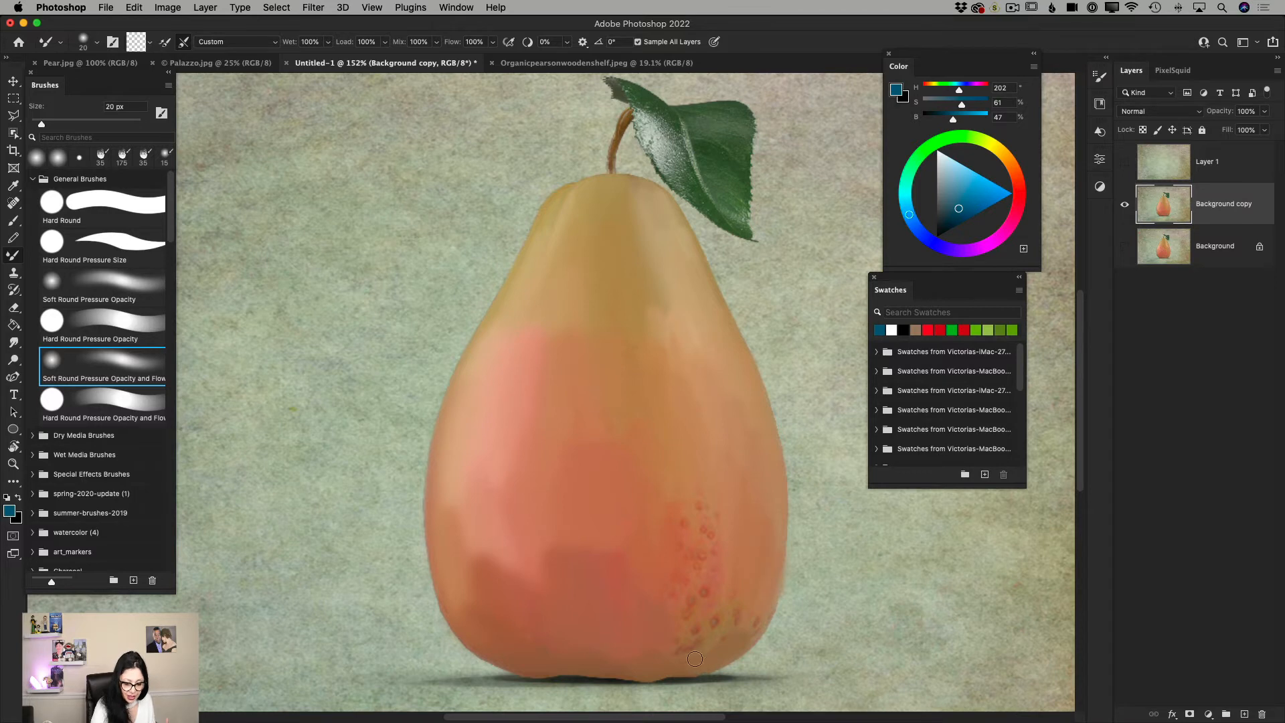
mouse_move(695, 660)
mouse_down()
mouse_move(732, 623)
mouse_move(719, 560)
mouse_move(707, 594)
mouse_move(687, 508)
mouse_move(684, 628)
mouse_move(714, 619)
mouse_move(732, 584)
mouse_up()
mouse_move(677, 631)
mouse_down()
mouse_move(715, 619)
mouse_move(736, 632)
mouse_move(764, 595)
mouse_move(712, 656)
mouse_up()
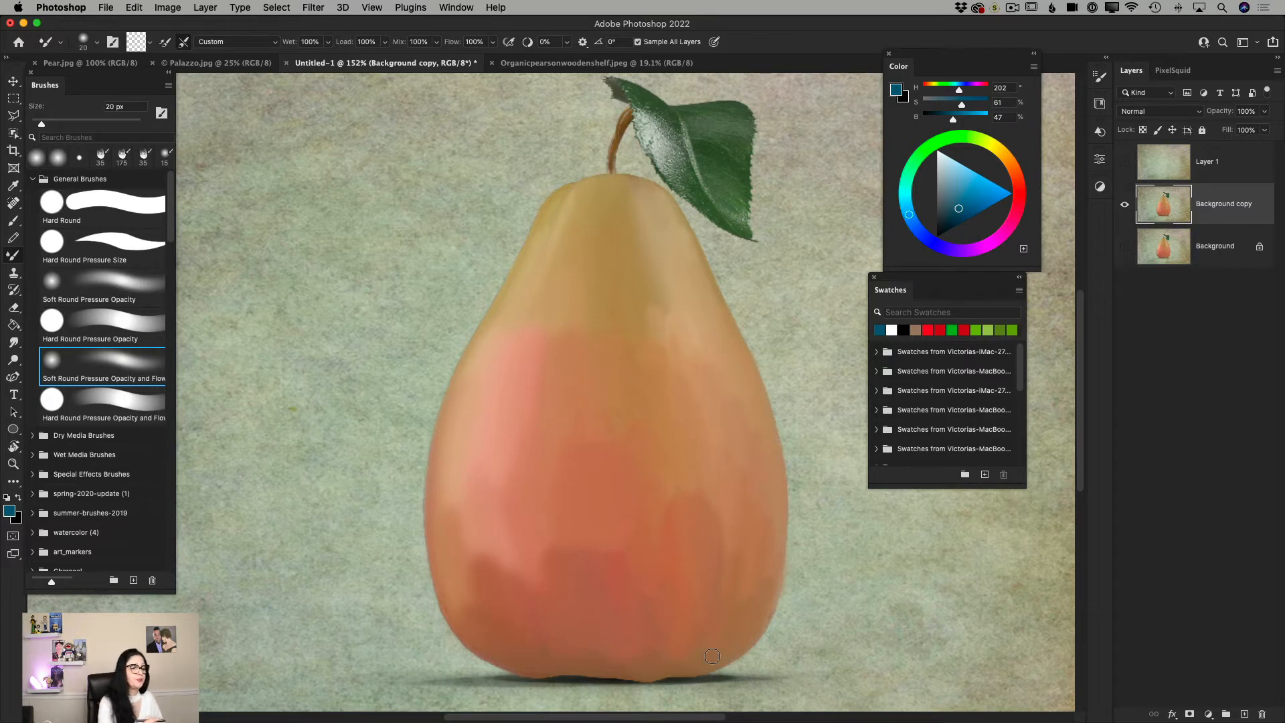
Set the Mixer Brush to Wet 16%, Load 16%, Mix 41% and Flow 35%.
drag(330, 64, 279, 64)
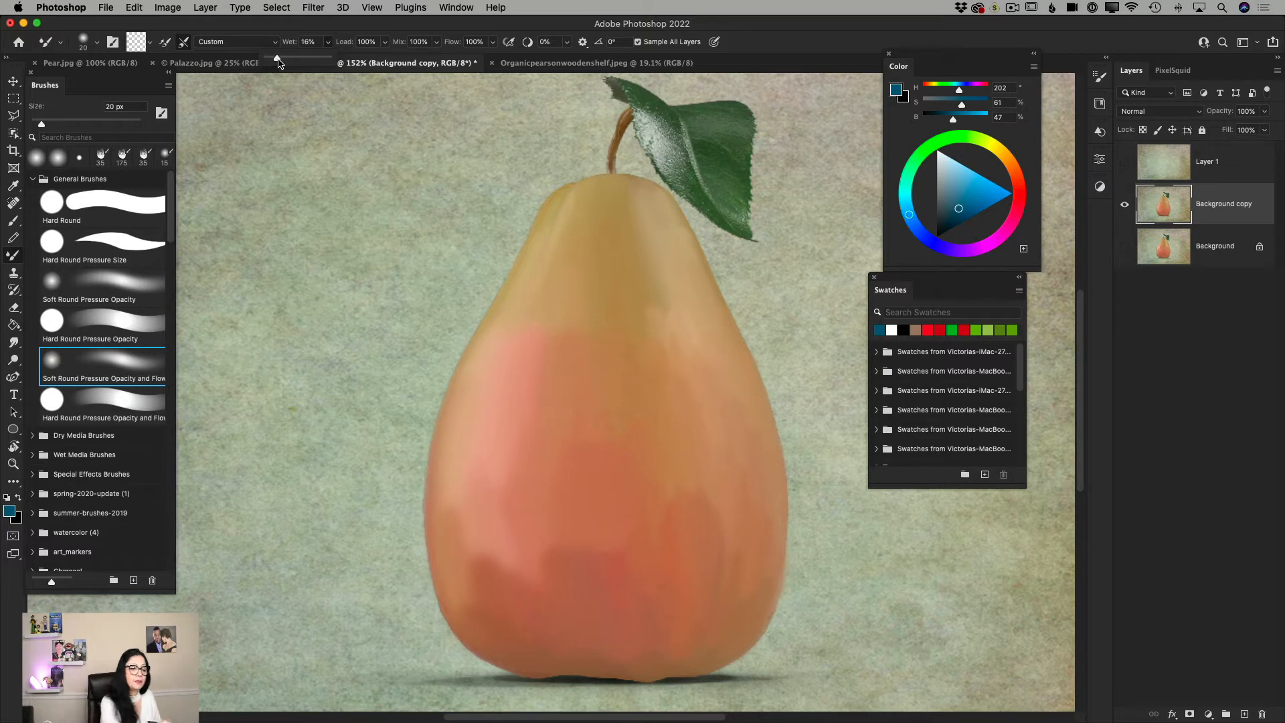
click(385, 42)
drag(387, 59, 336, 69)
click(437, 42)
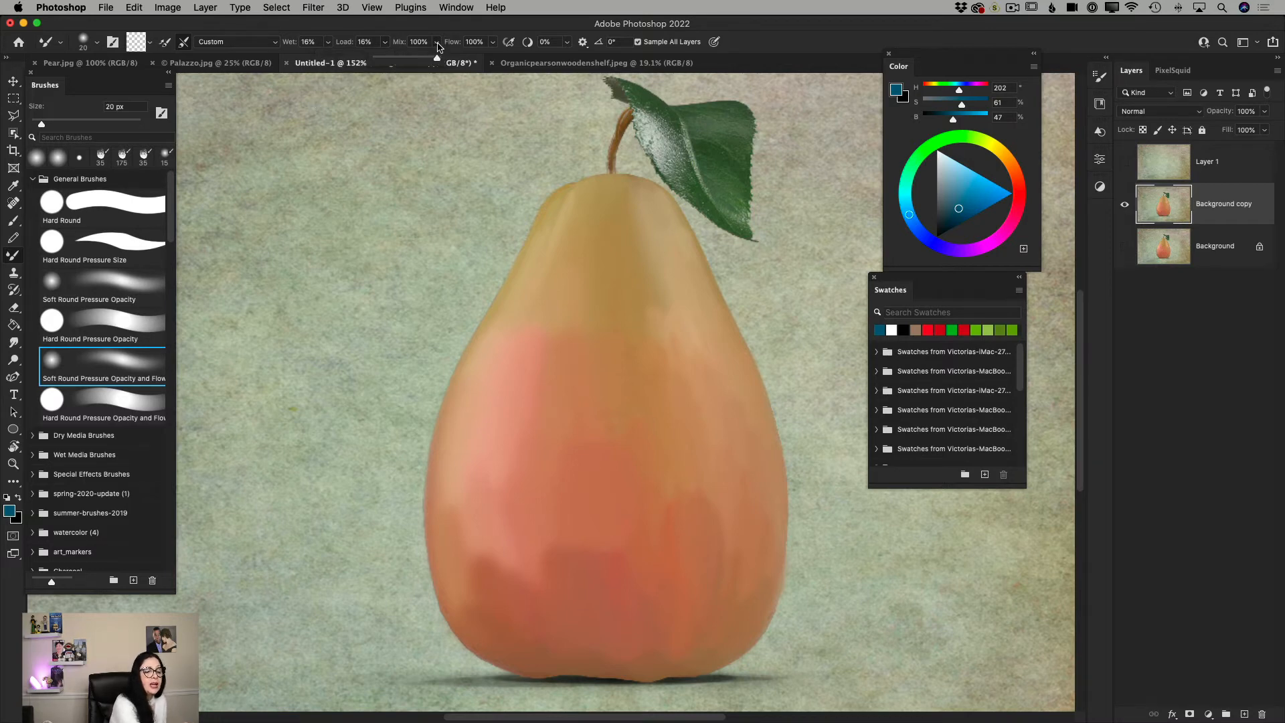
drag(439, 59, 404, 71)
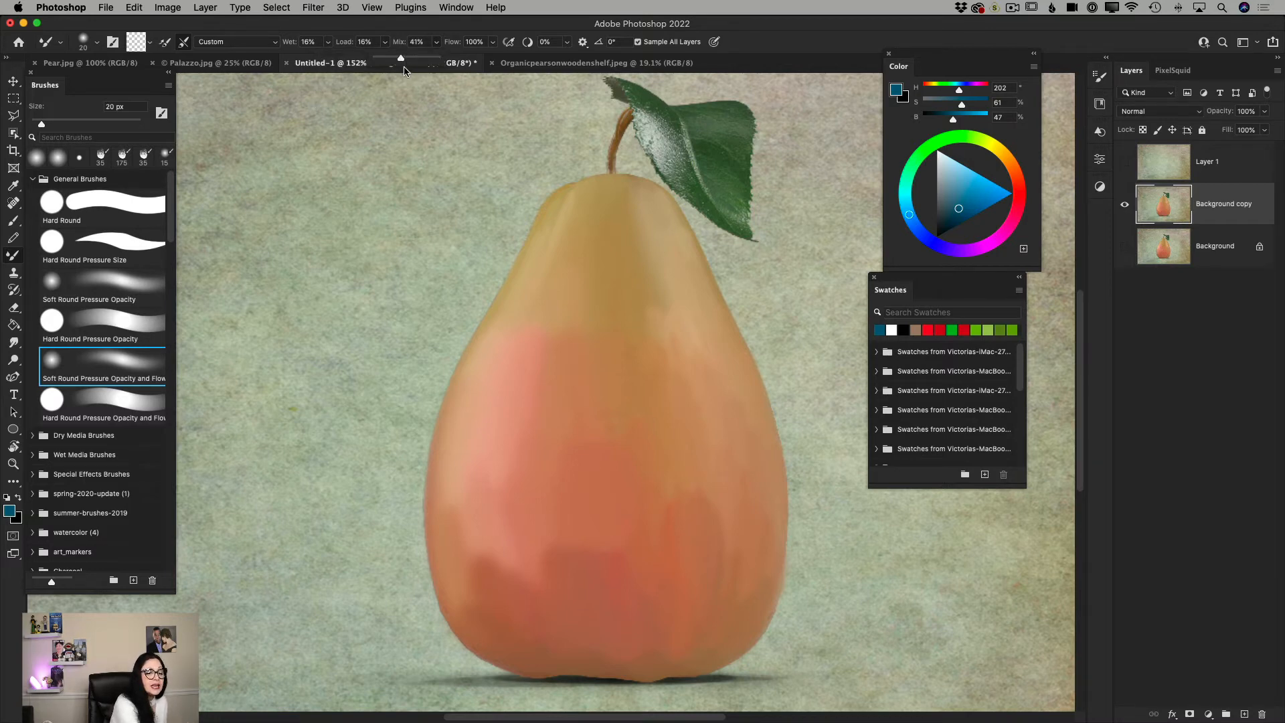
click(493, 42)
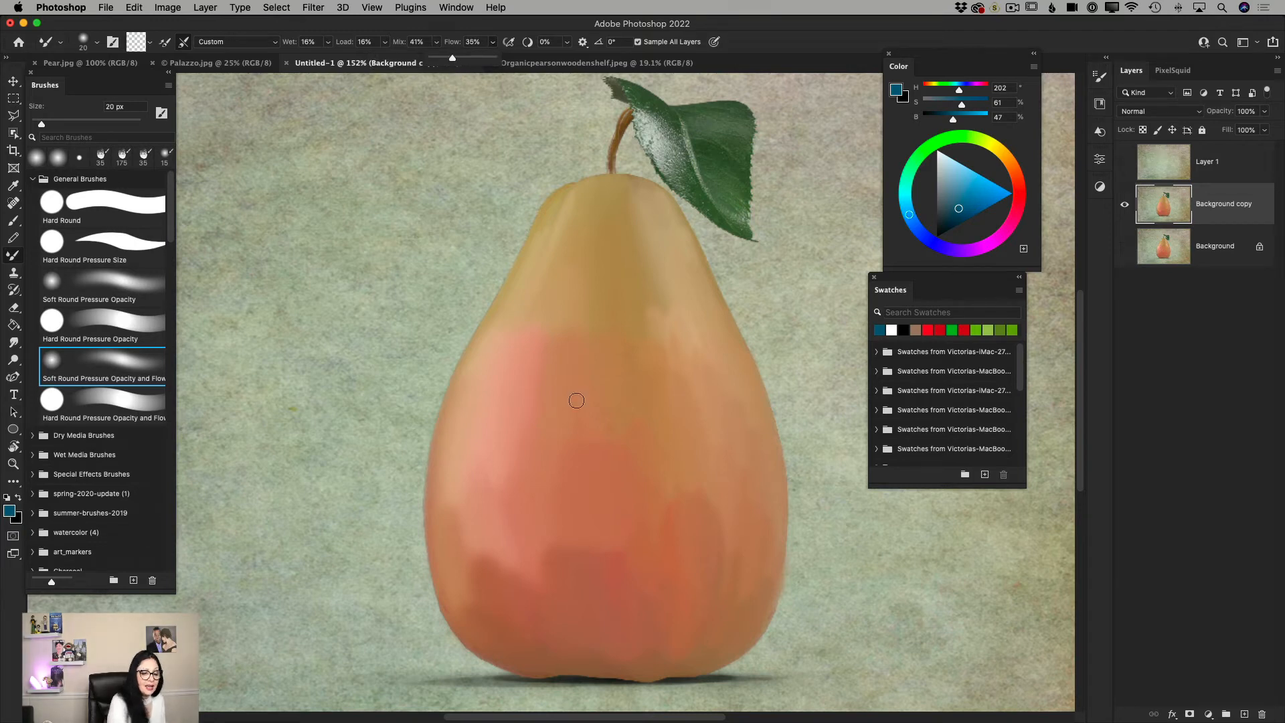
Soften the patchy color transitions across the pear's lower body with the Mixer Brush, enlarging it to 30 px and up to 50 px.
key(bracketright)
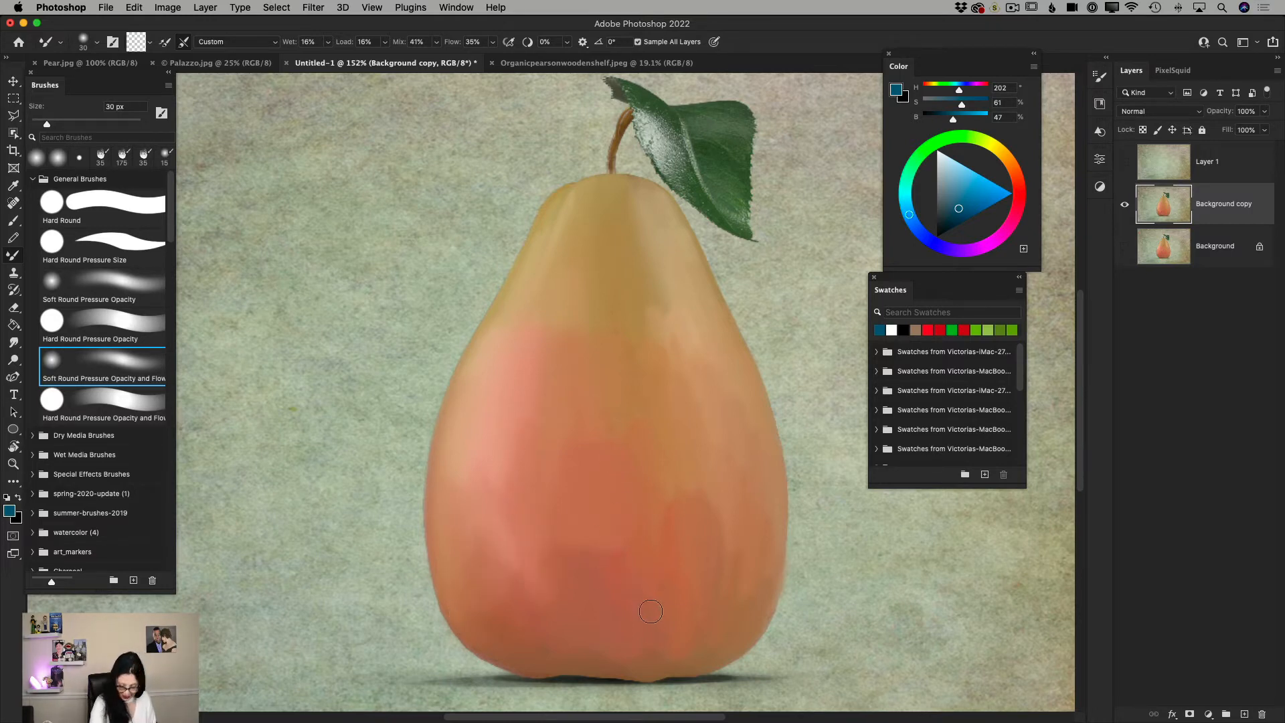
key(bracketright)
key(bracketright)
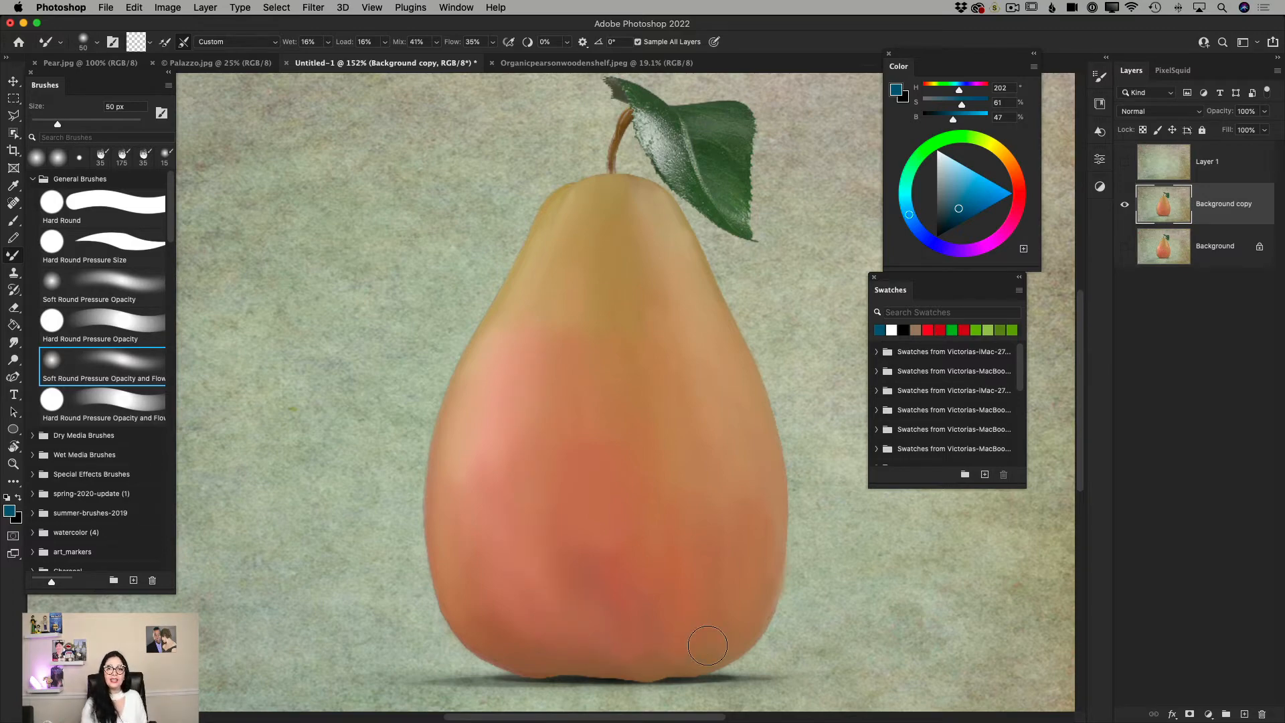
Show the Background layer and toggle the Background copy layer off and on to compare the painted pear with the original.
click(14, 460)
drag(663, 485, 608, 490)
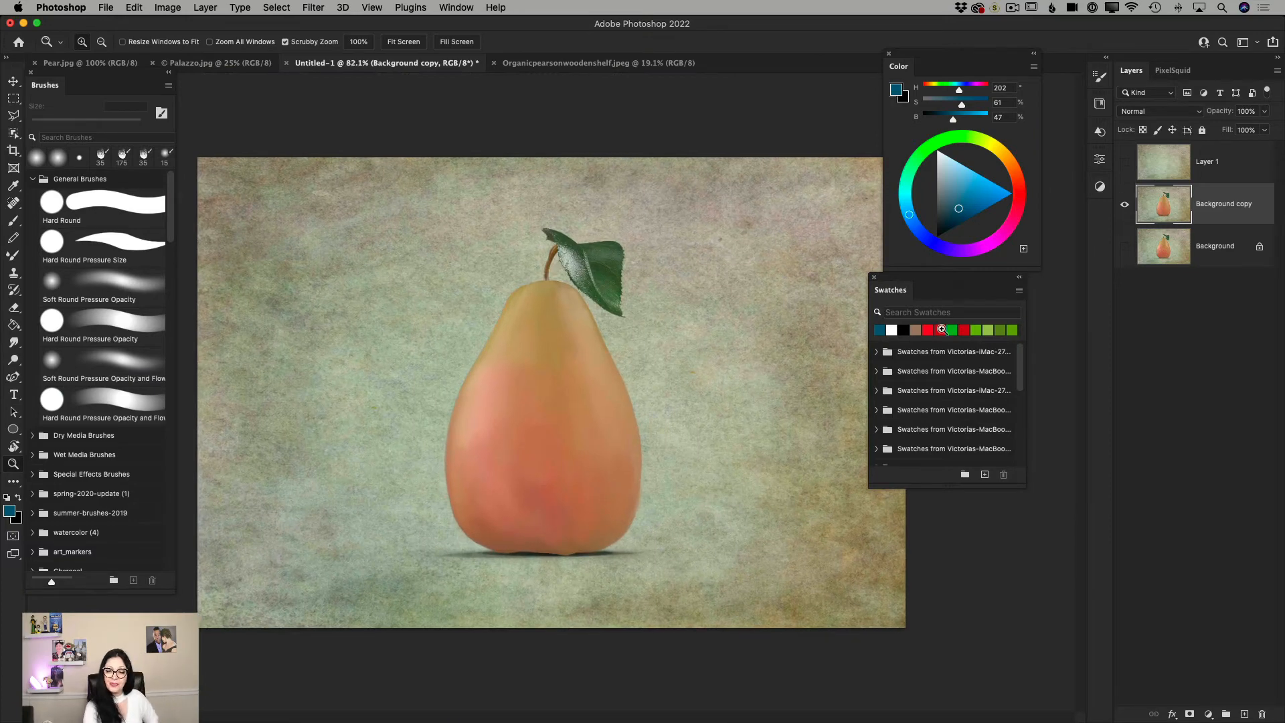
click(1125, 246)
click(1125, 204)
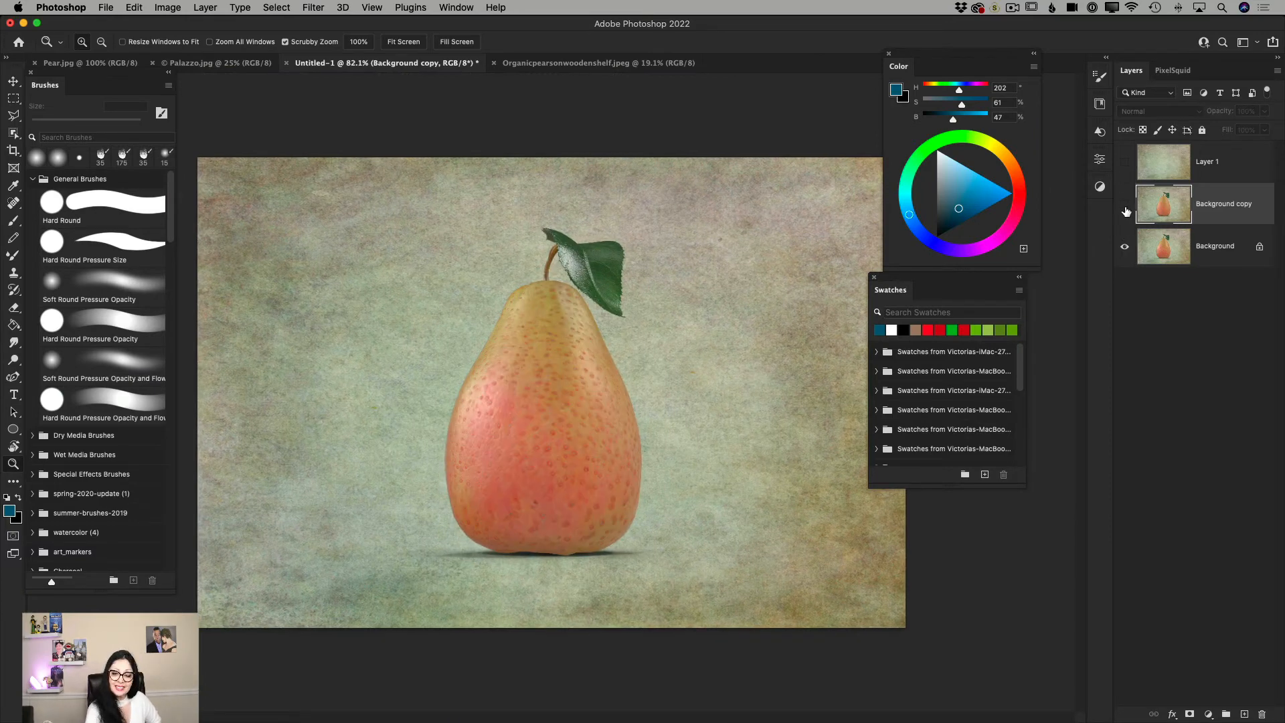
click(1126, 208)
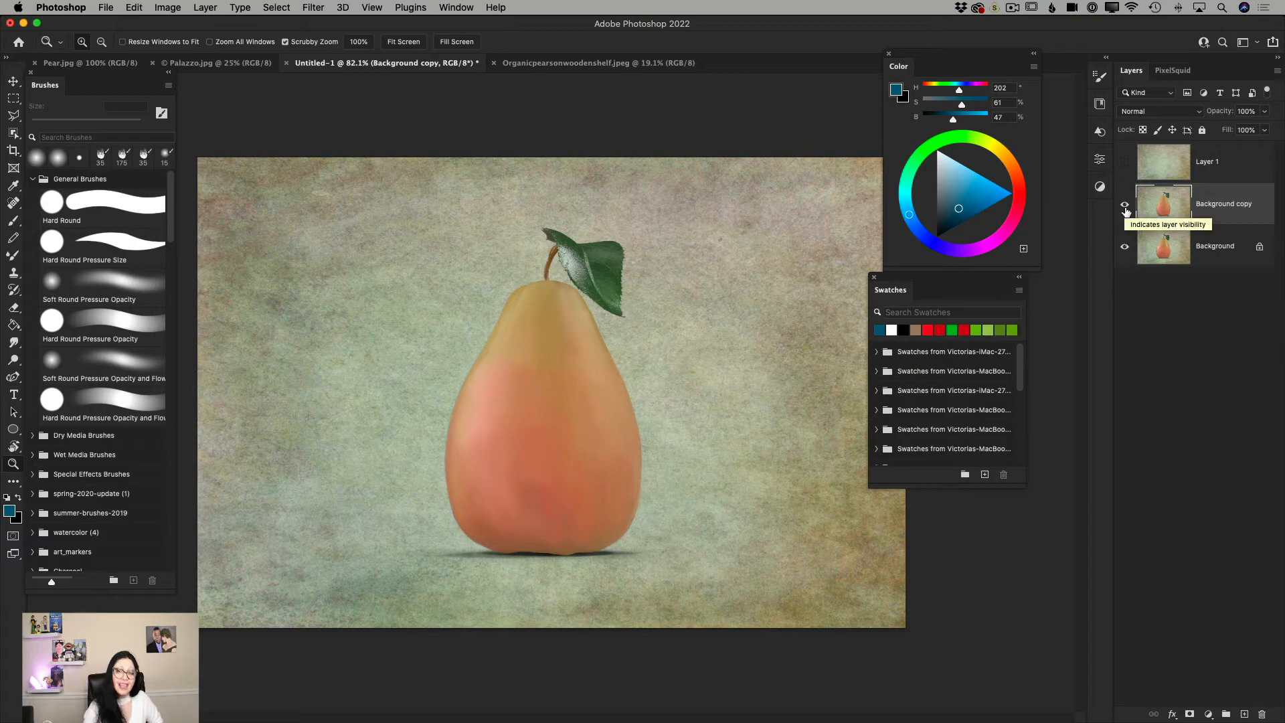
drag(576, 249, 585, 303)
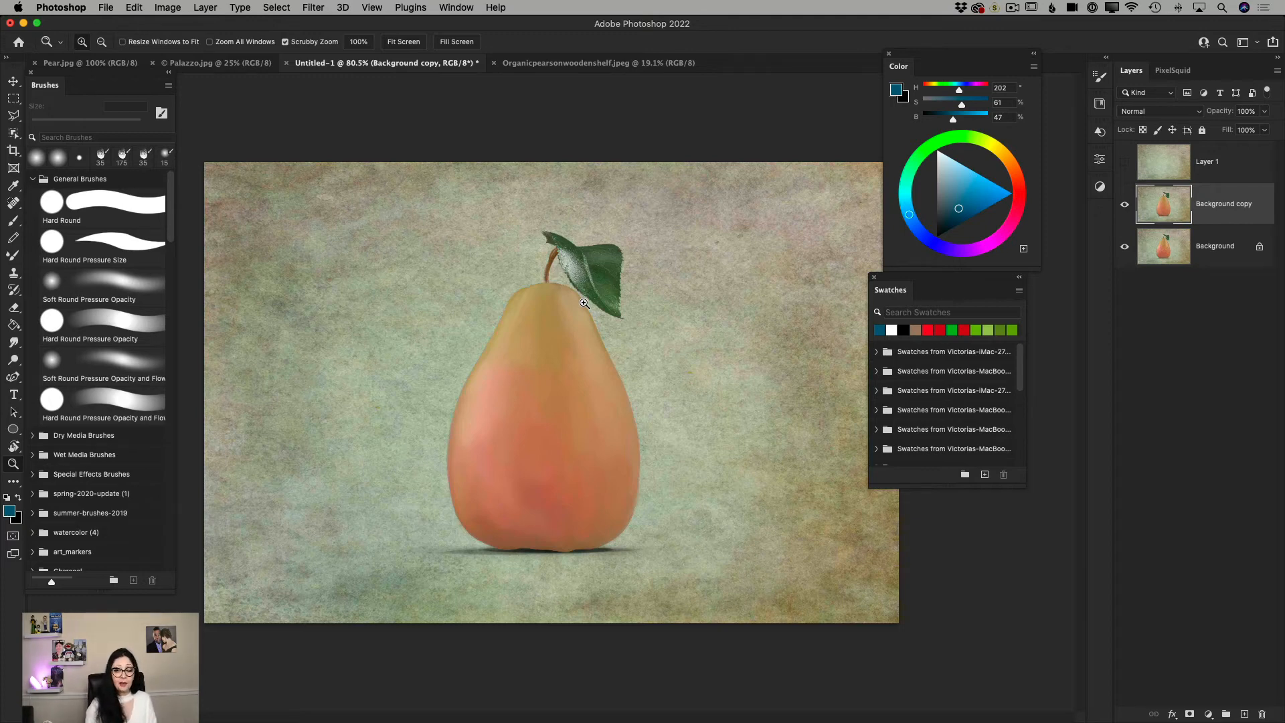
drag(1217, 212, 1245, 715)
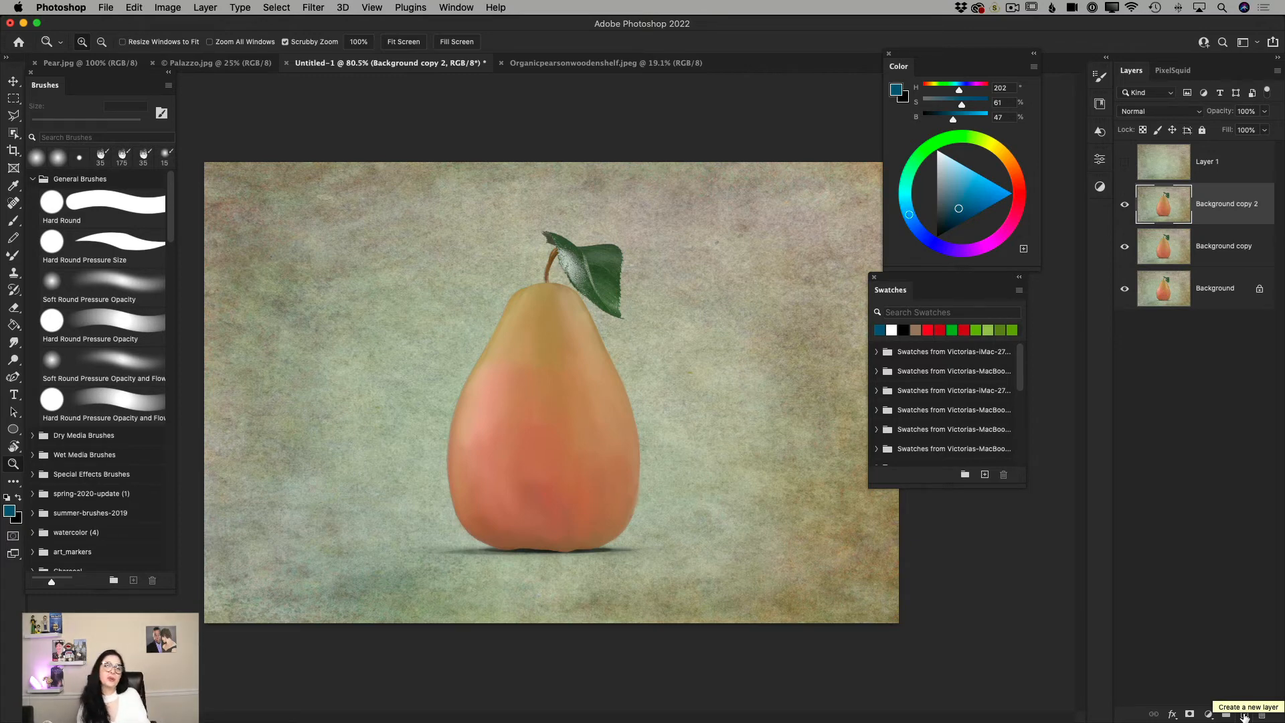
drag(585, 269, 629, 307)
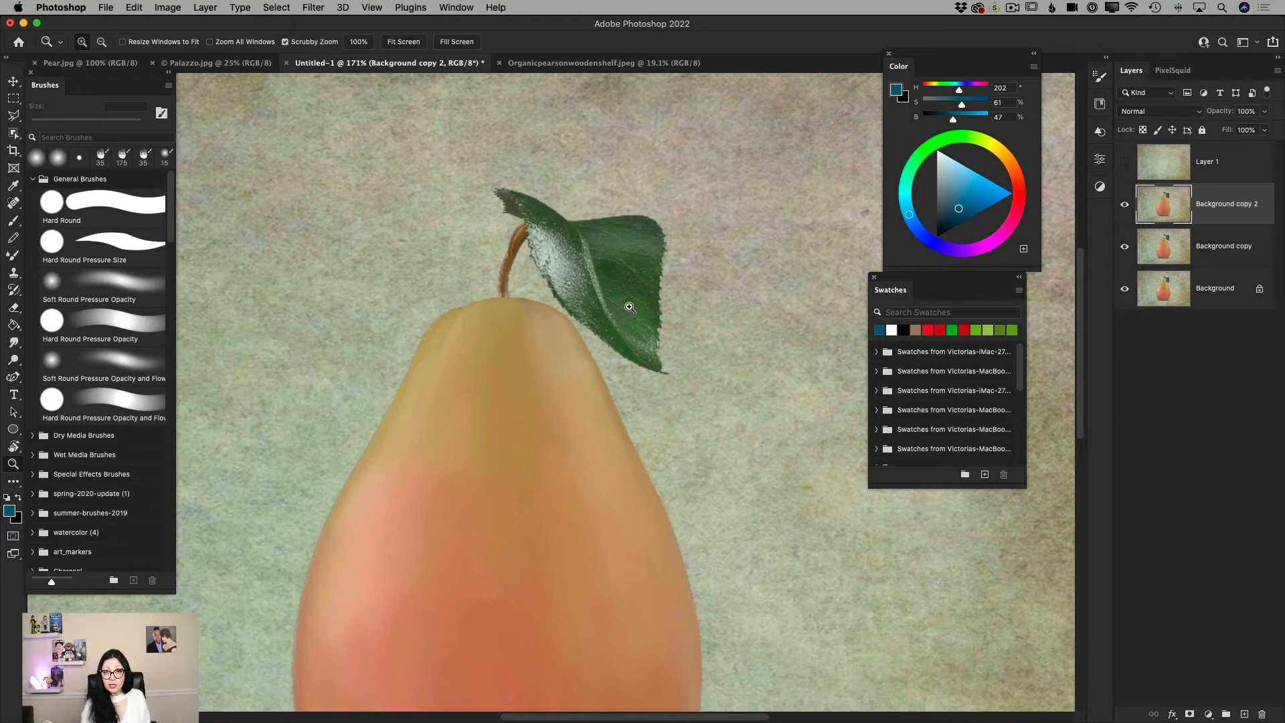
drag(1243, 206, 1263, 714)
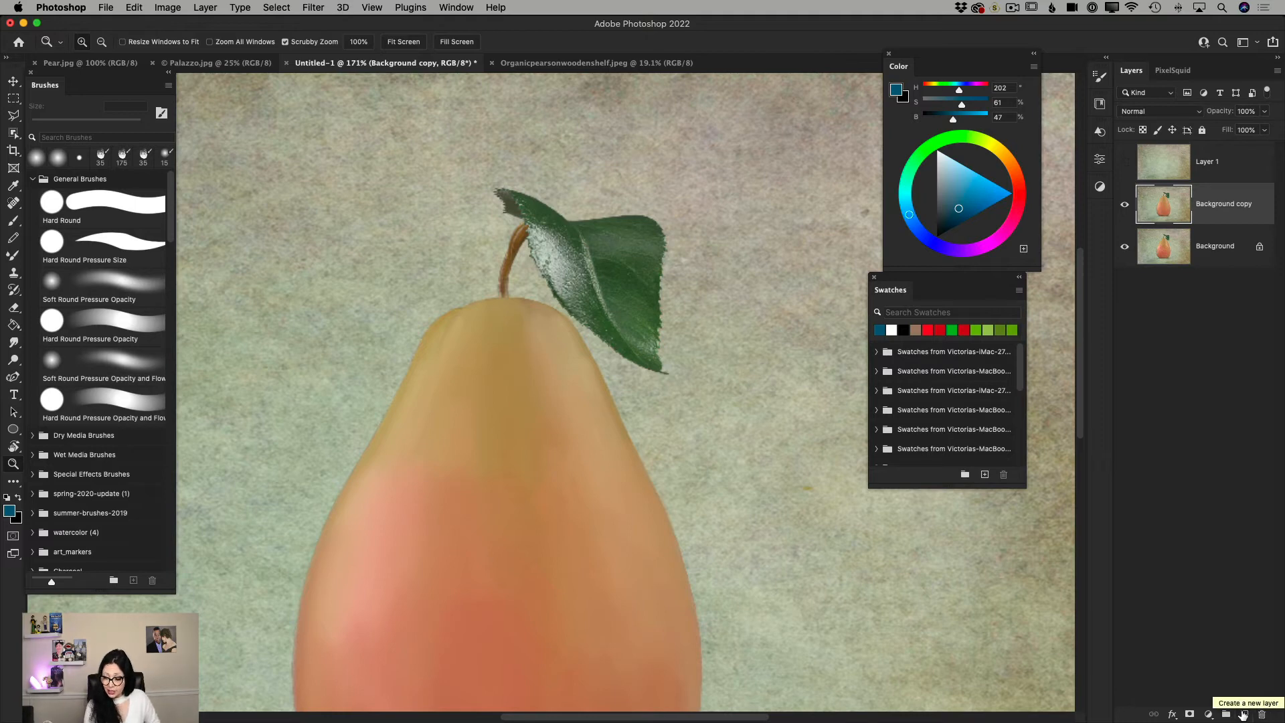
Add a blank layer above Background copy, activate the Mixer Brush and rename the layer Background.
click(1244, 714)
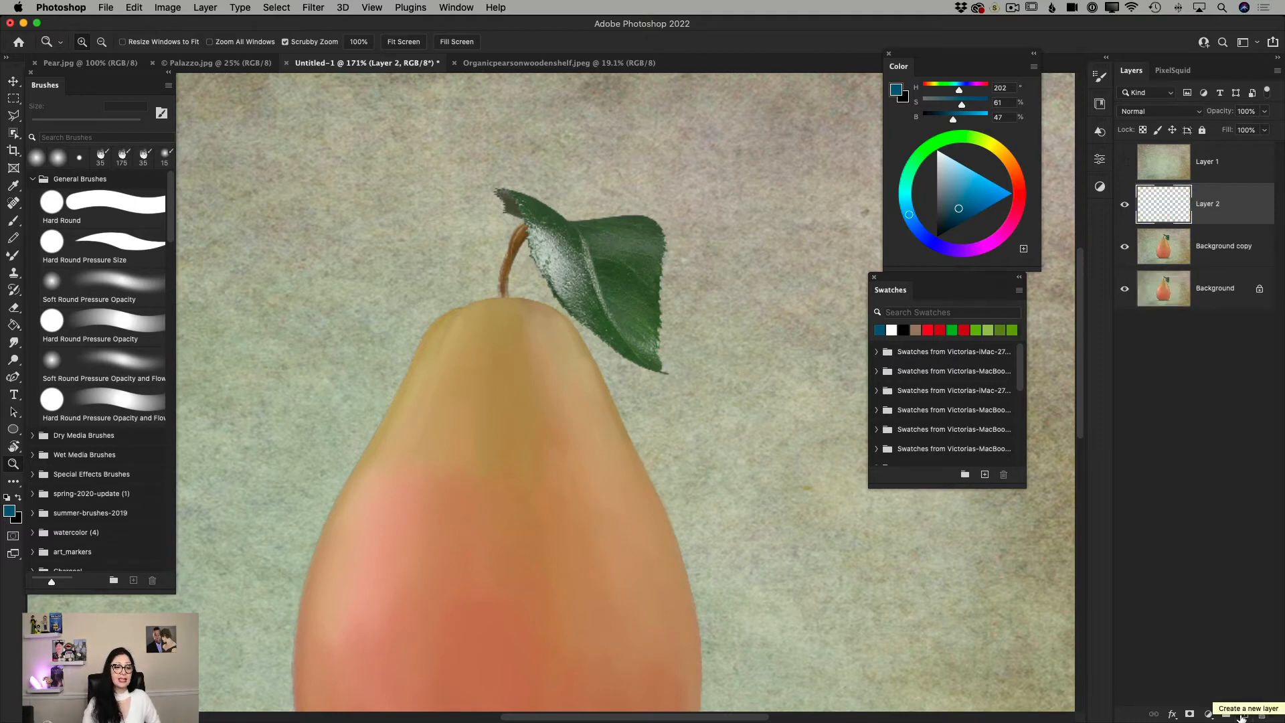
click(13, 257)
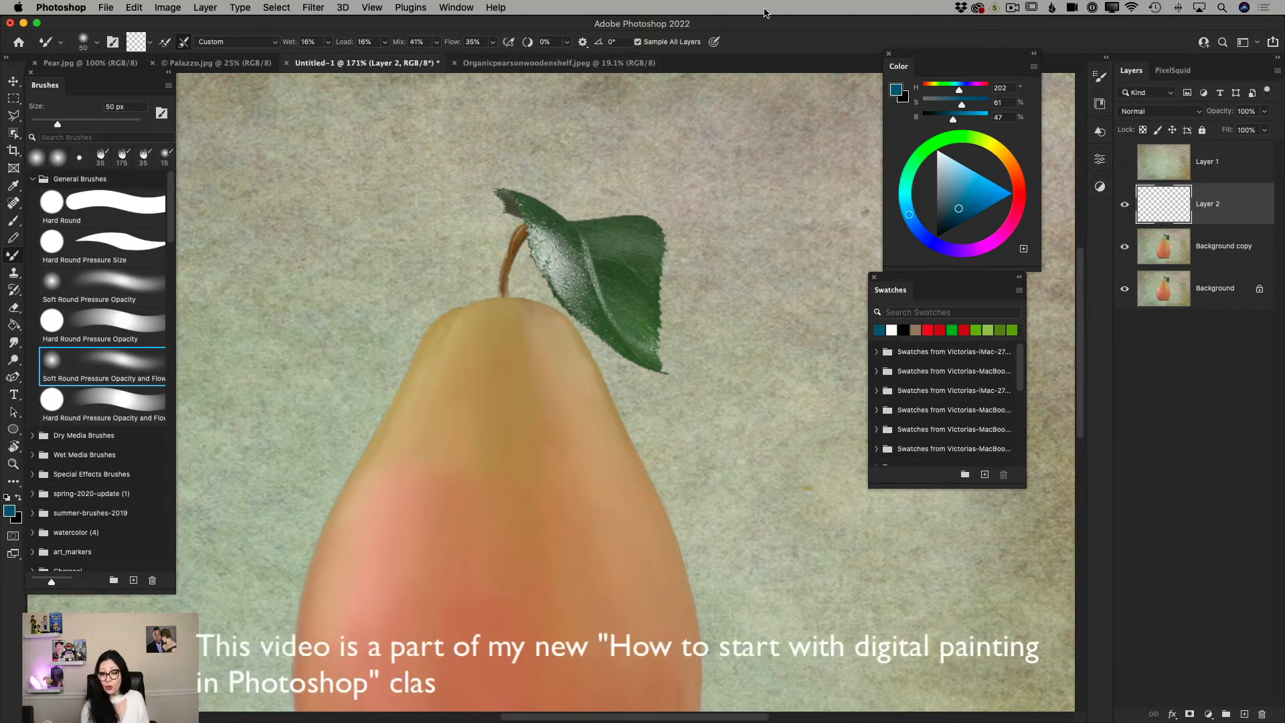
double_click(1201, 205)
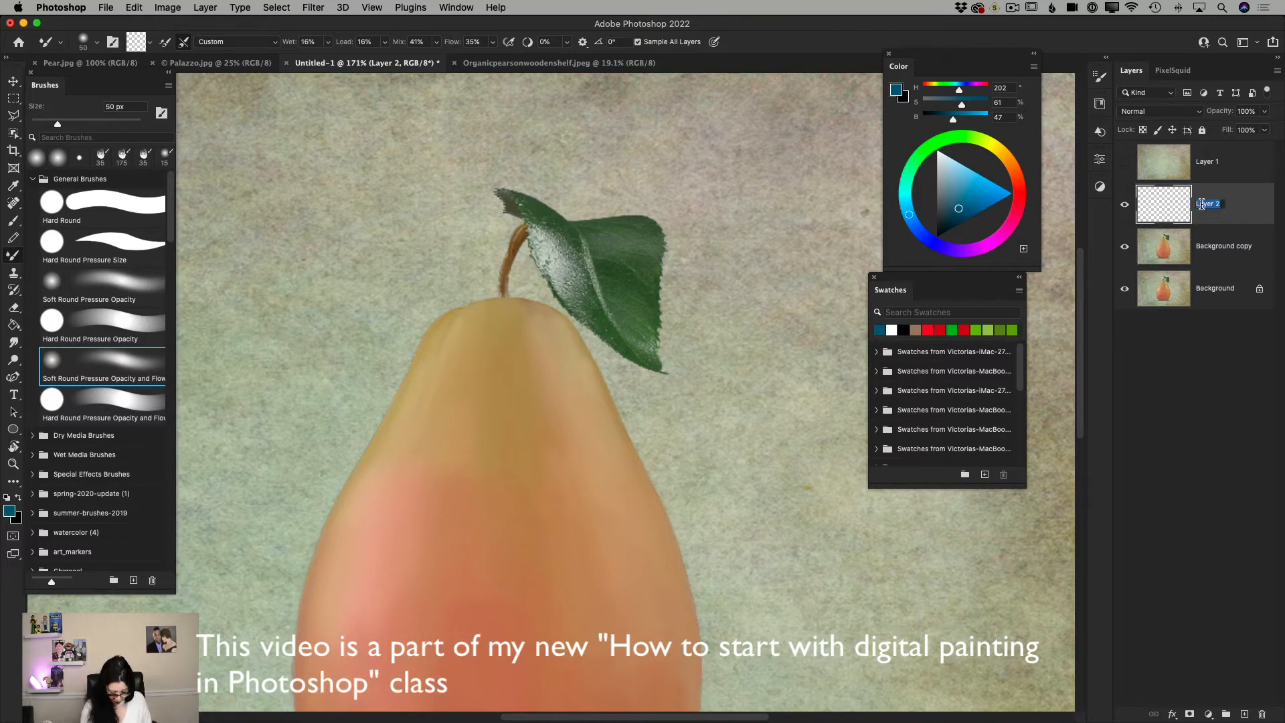
text(P)
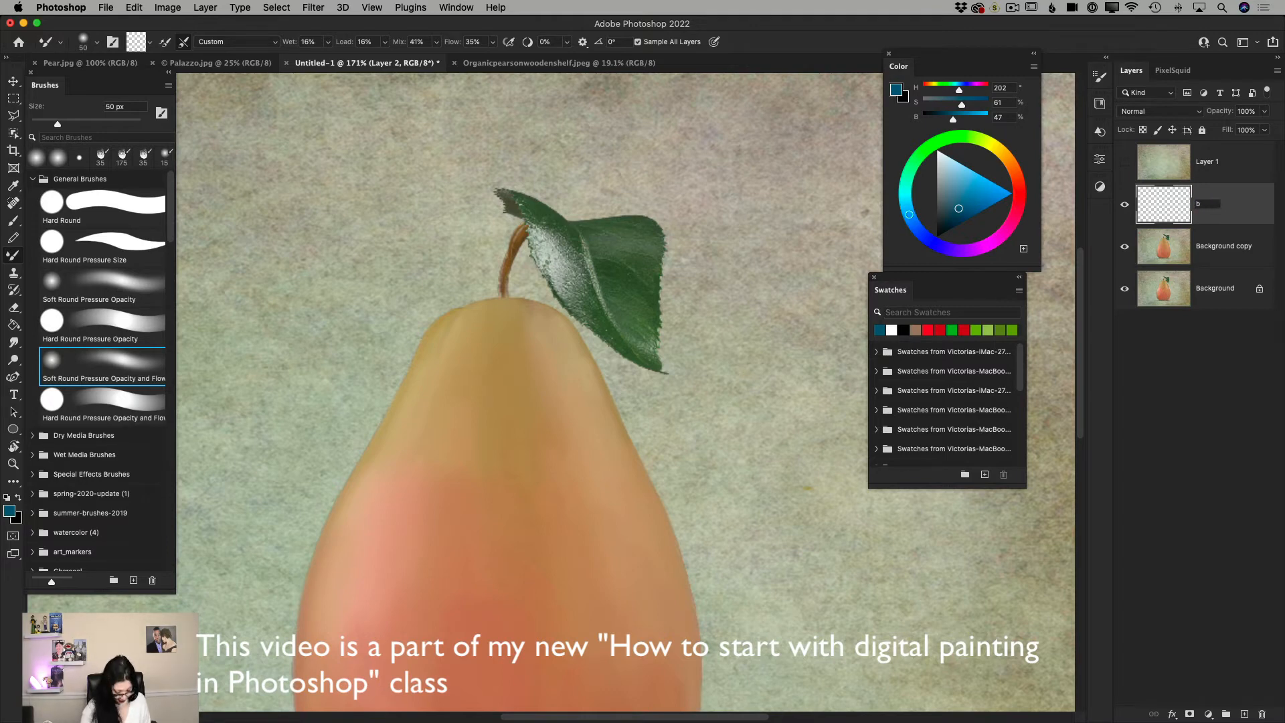
text(Back)
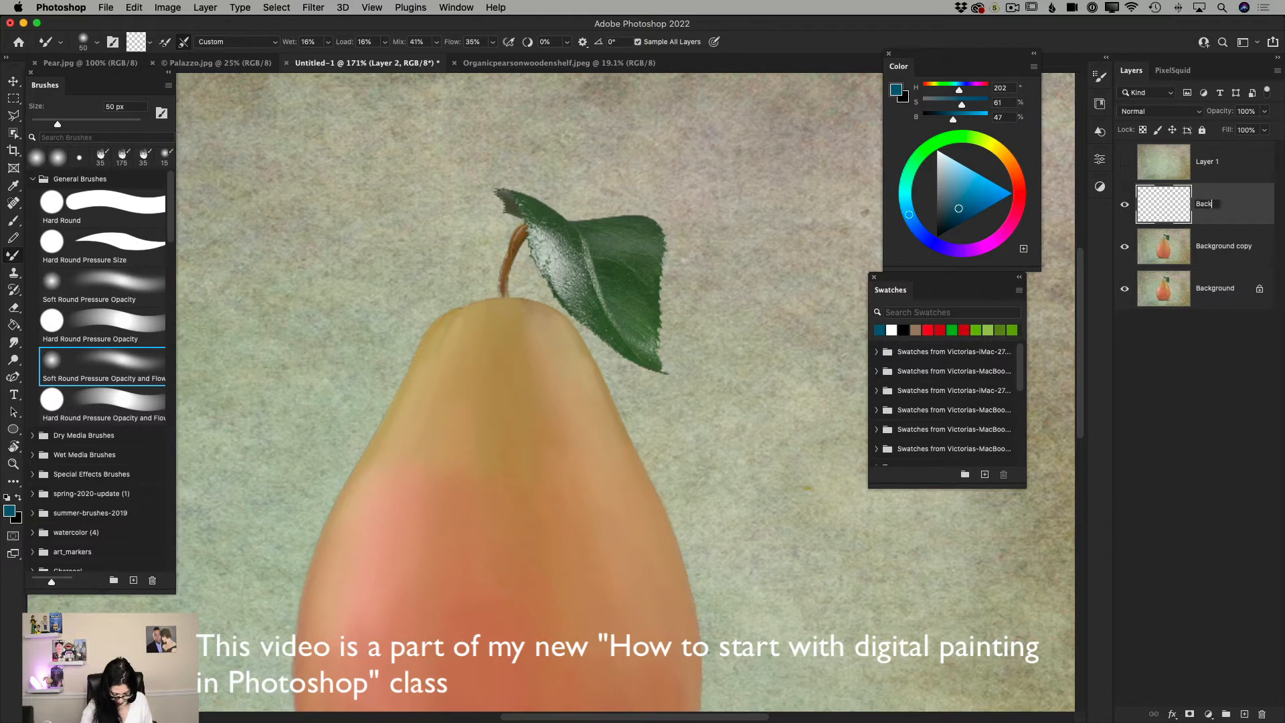
text(ground)
key(Return)
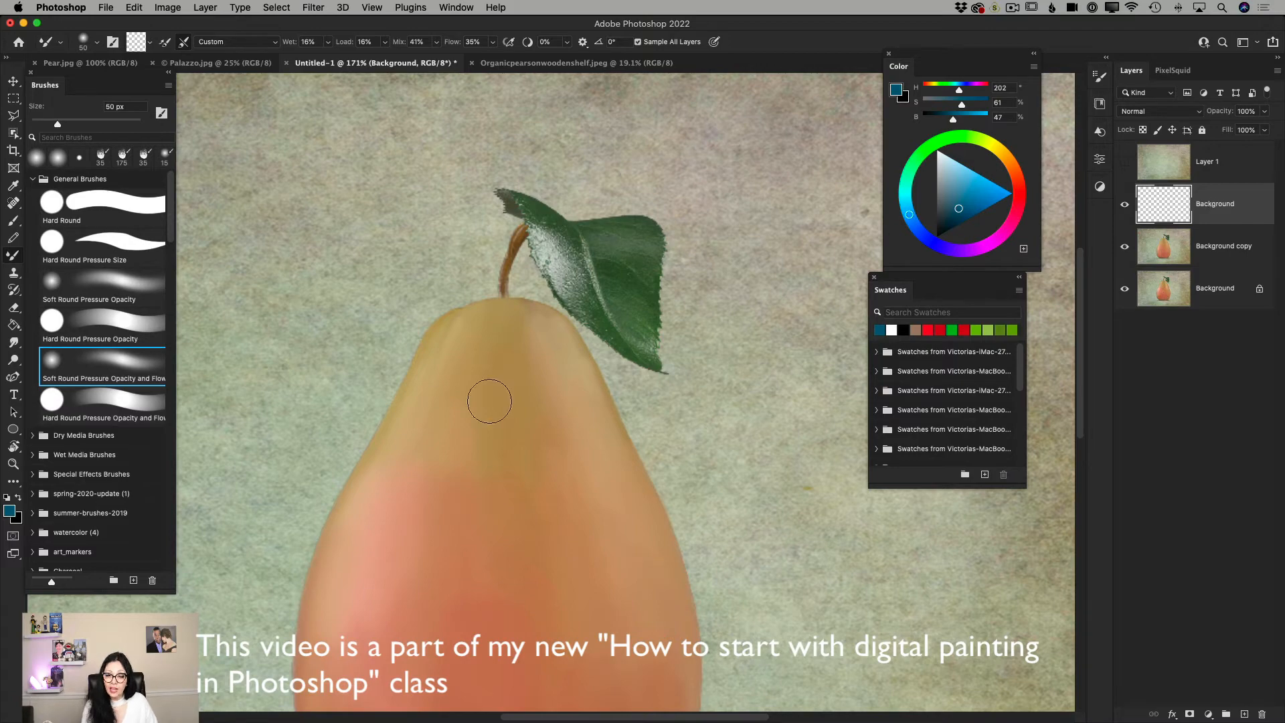
View the whole pear composition and switch to the Pear.jpg document to examine the finished painting.
click(12, 463)
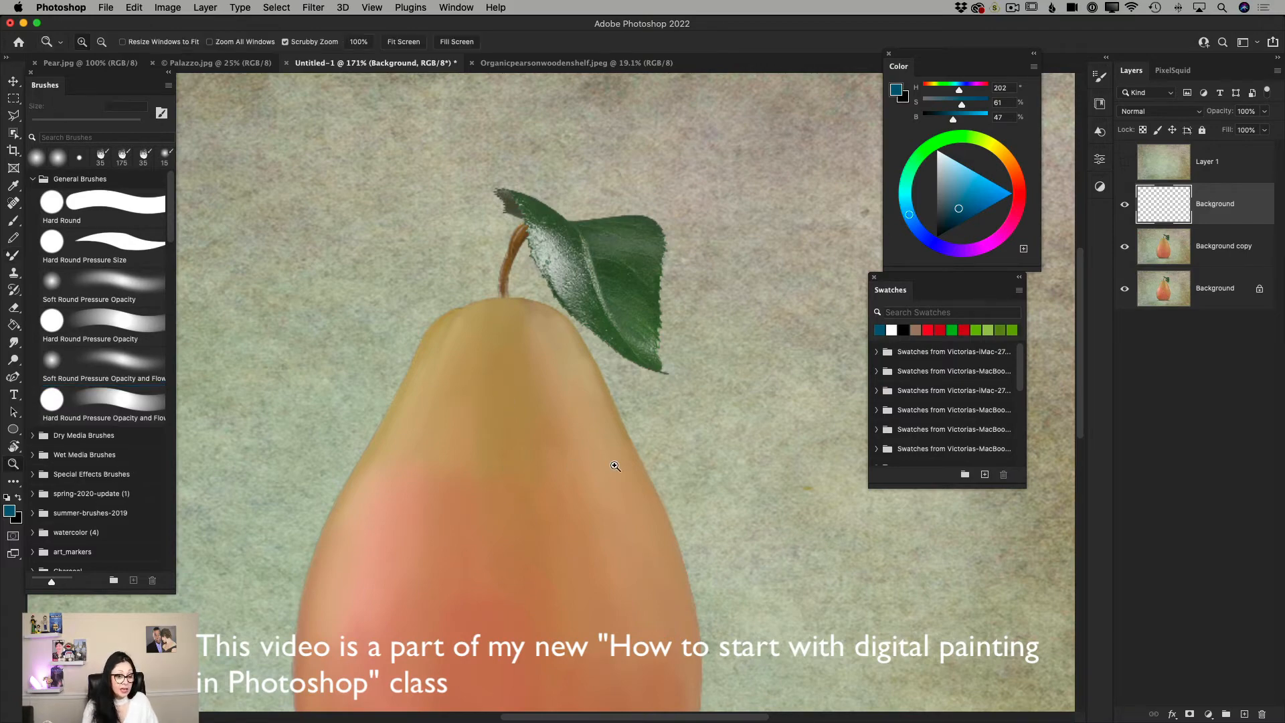
drag(615, 466, 578, 461)
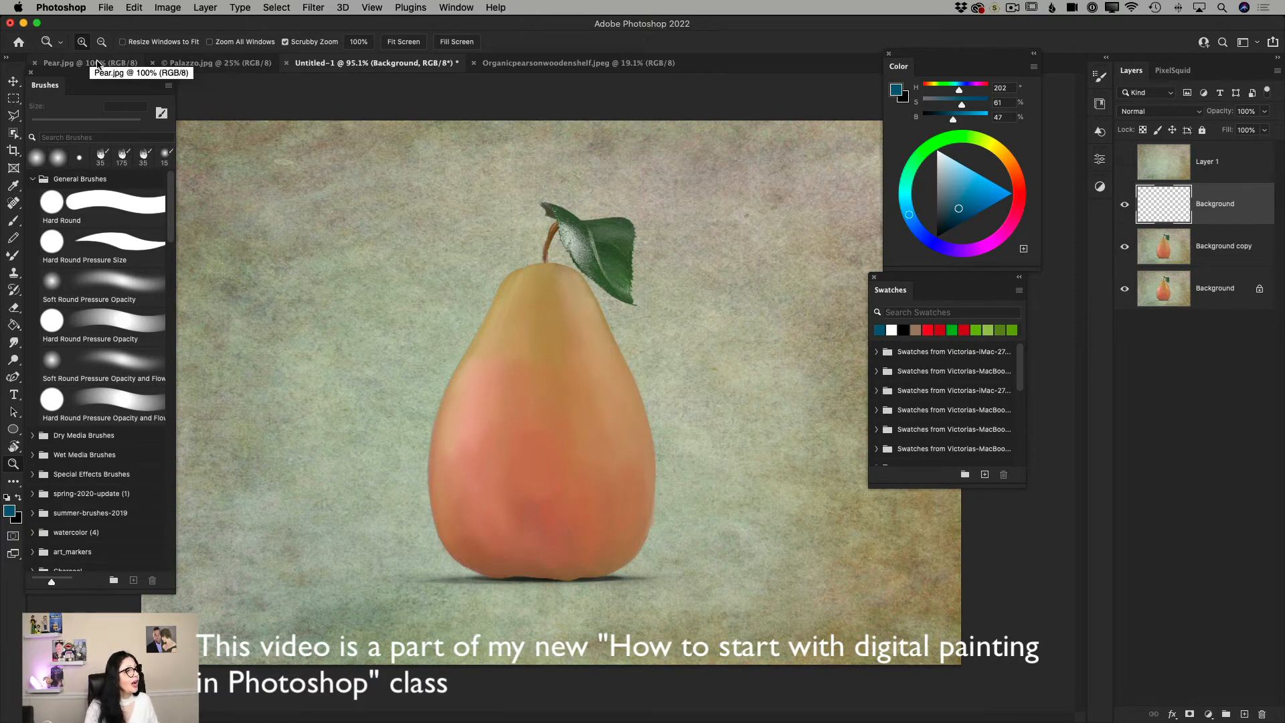
click(117, 67)
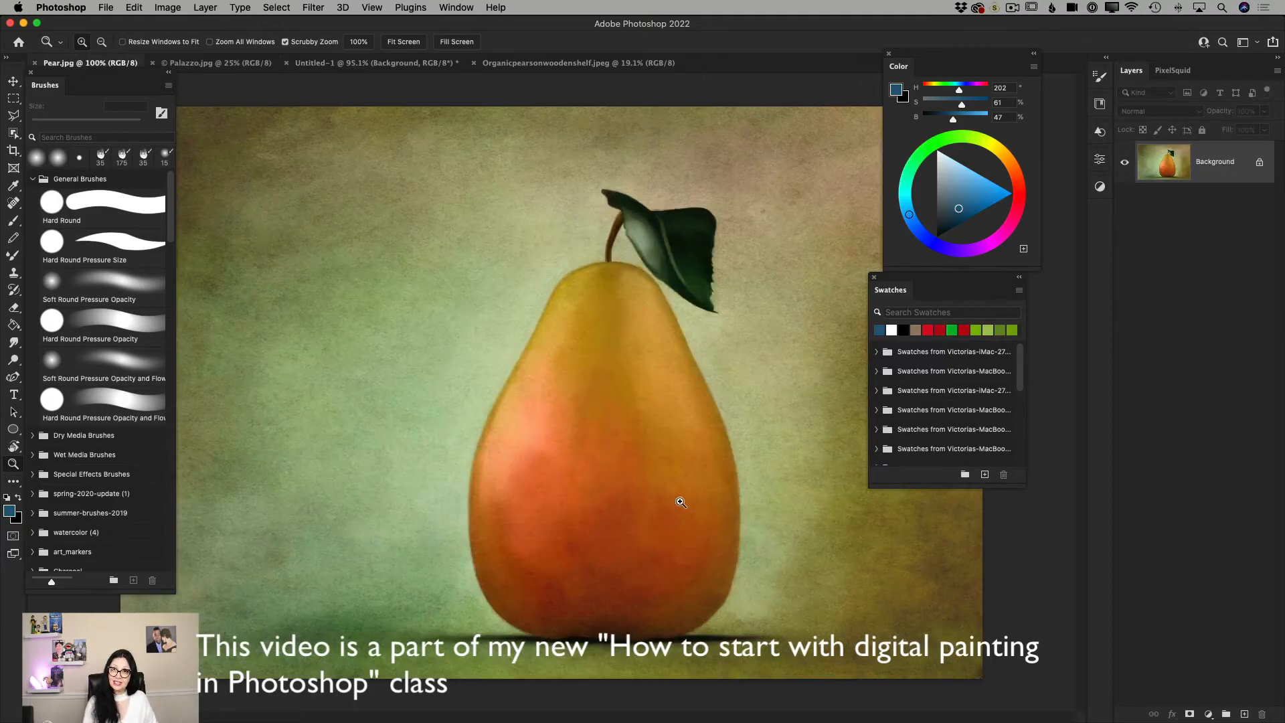
Compare the finished pear painting in Pear.jpg with the painted pear in the Untitled-1 document.
mouse_move(698, 519)
mouse_down()
mouse_move(761, 551)
mouse_move(720, 536)
mouse_move(702, 503)
mouse_up()
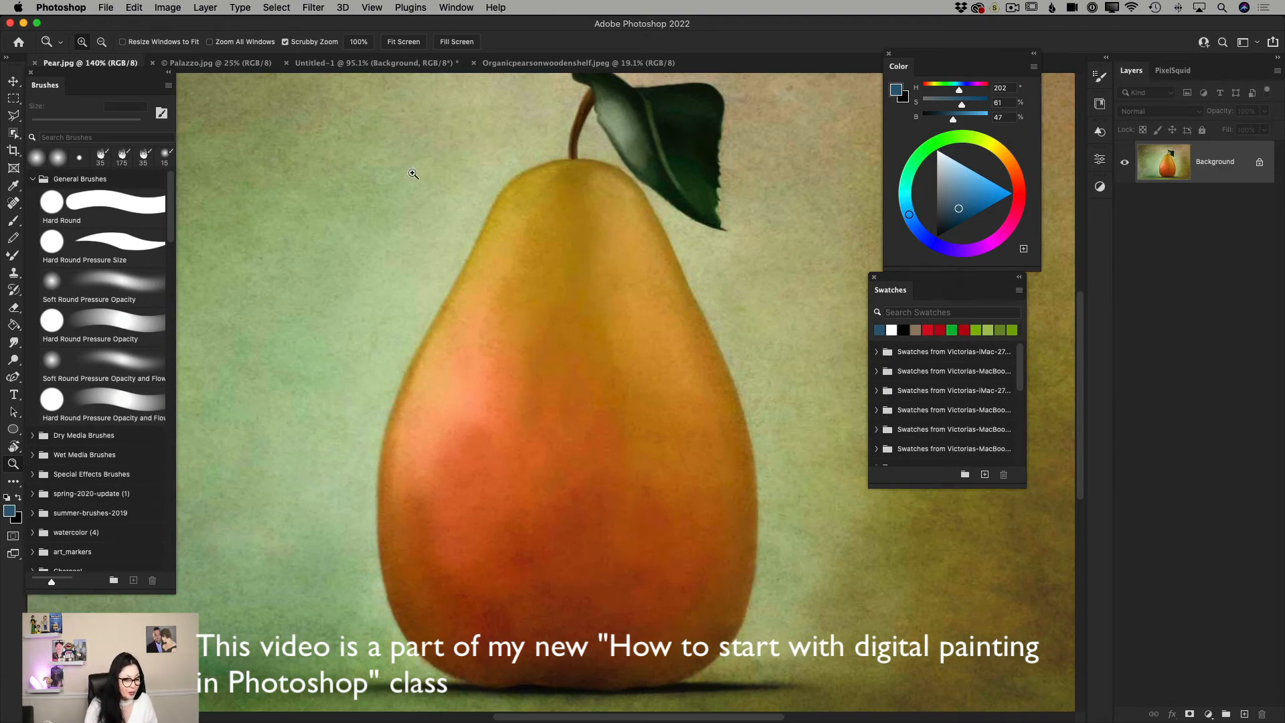
click(397, 65)
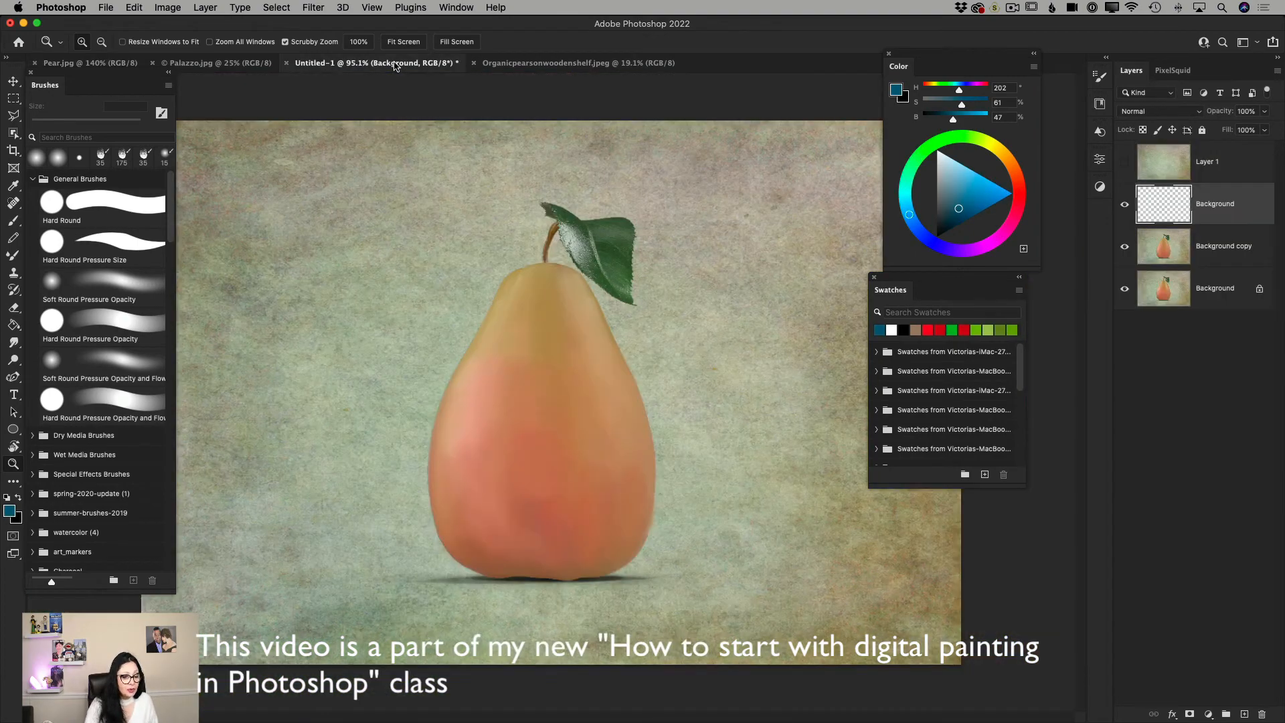
drag(503, 473, 516, 509)
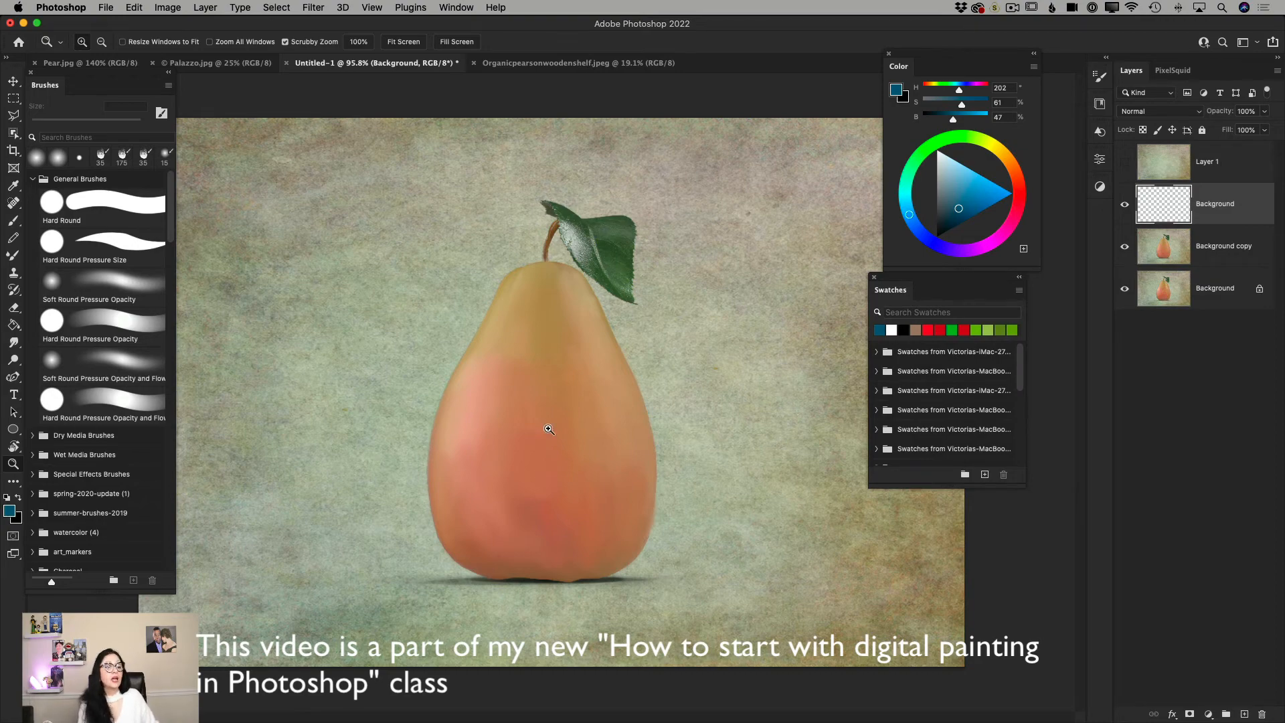
click(84, 64)
click(415, 65)
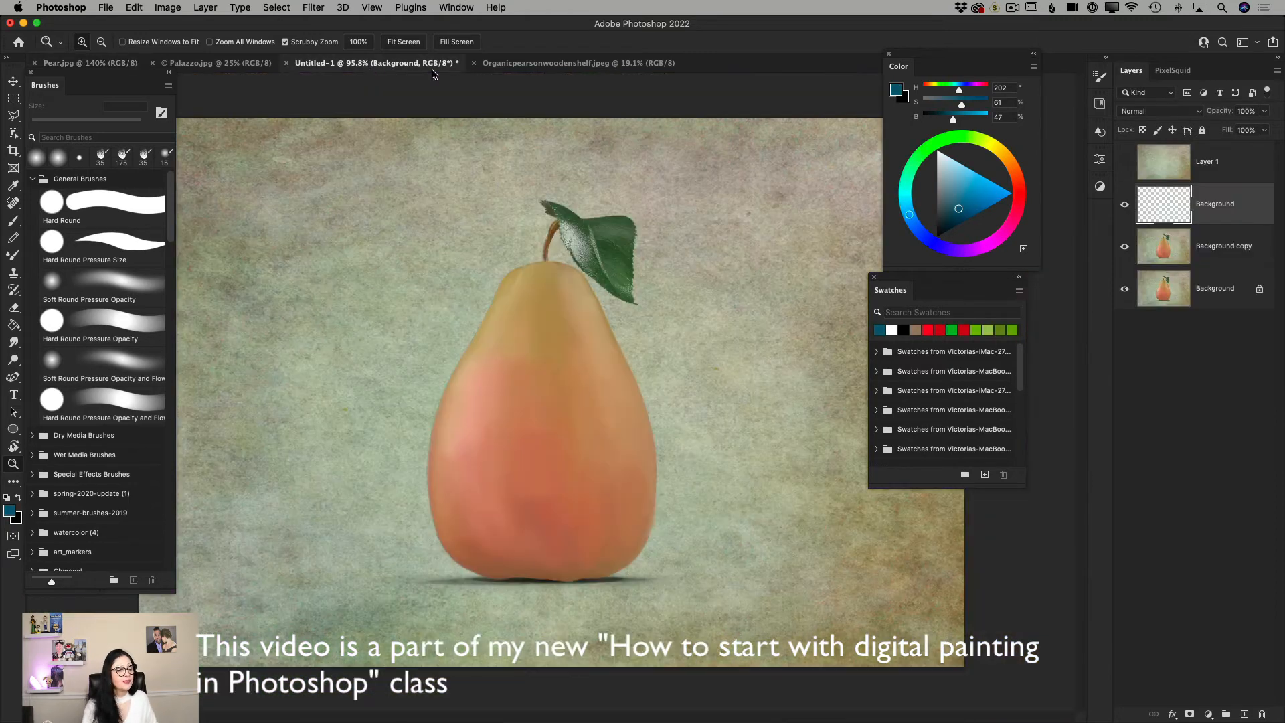
Show the Layer 1 texture, set its blend mode to Linear Burn and lower its opacity to 36%.
click(1126, 164)
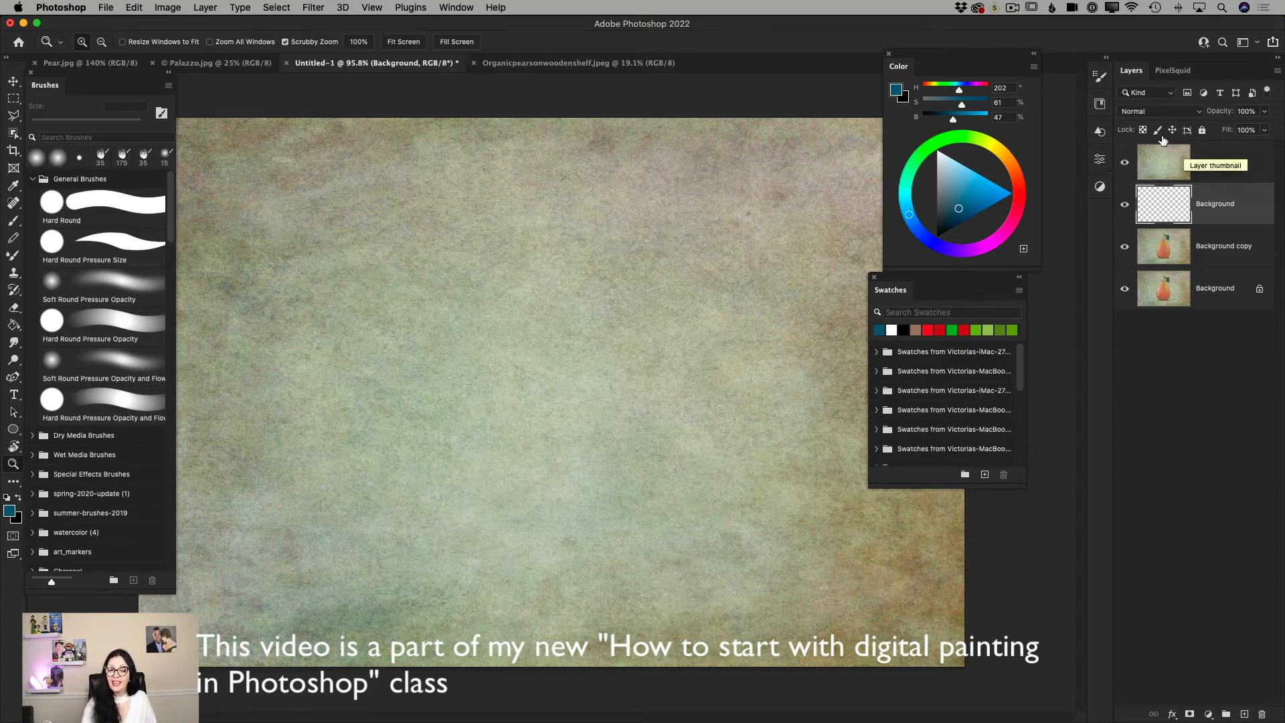
click(1144, 113)
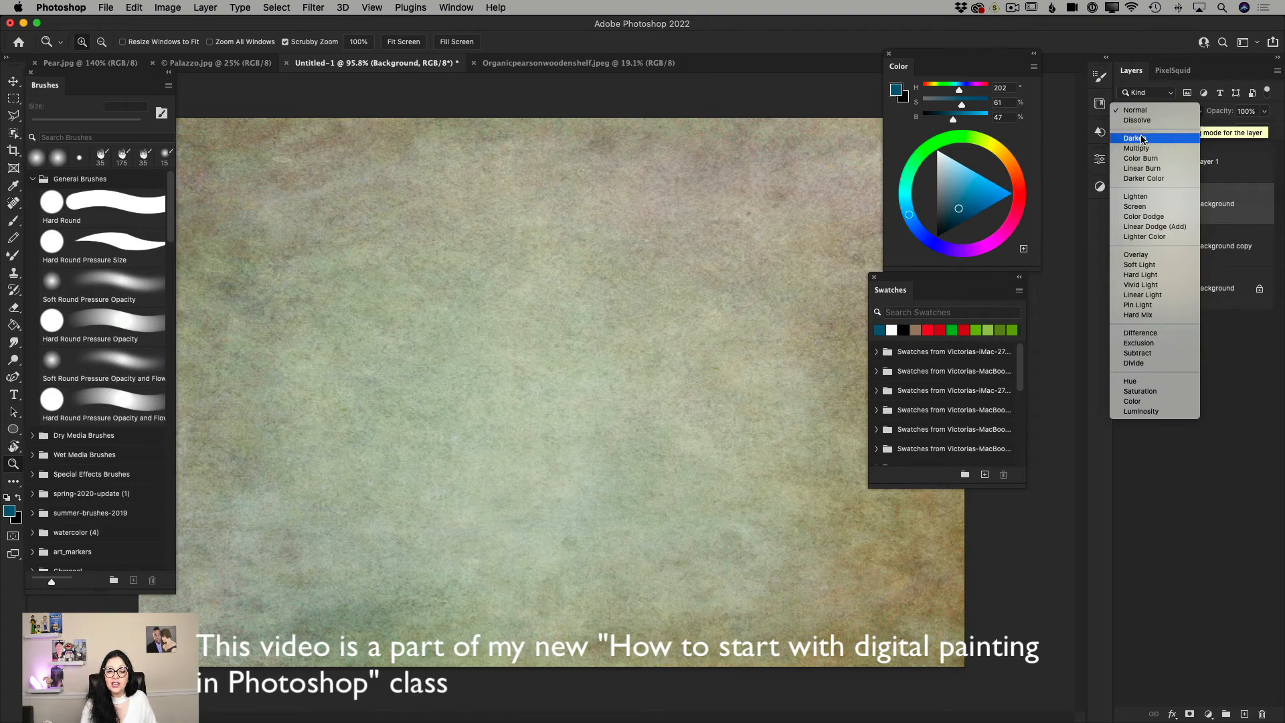
click(1225, 173)
click(1225, 171)
click(1156, 114)
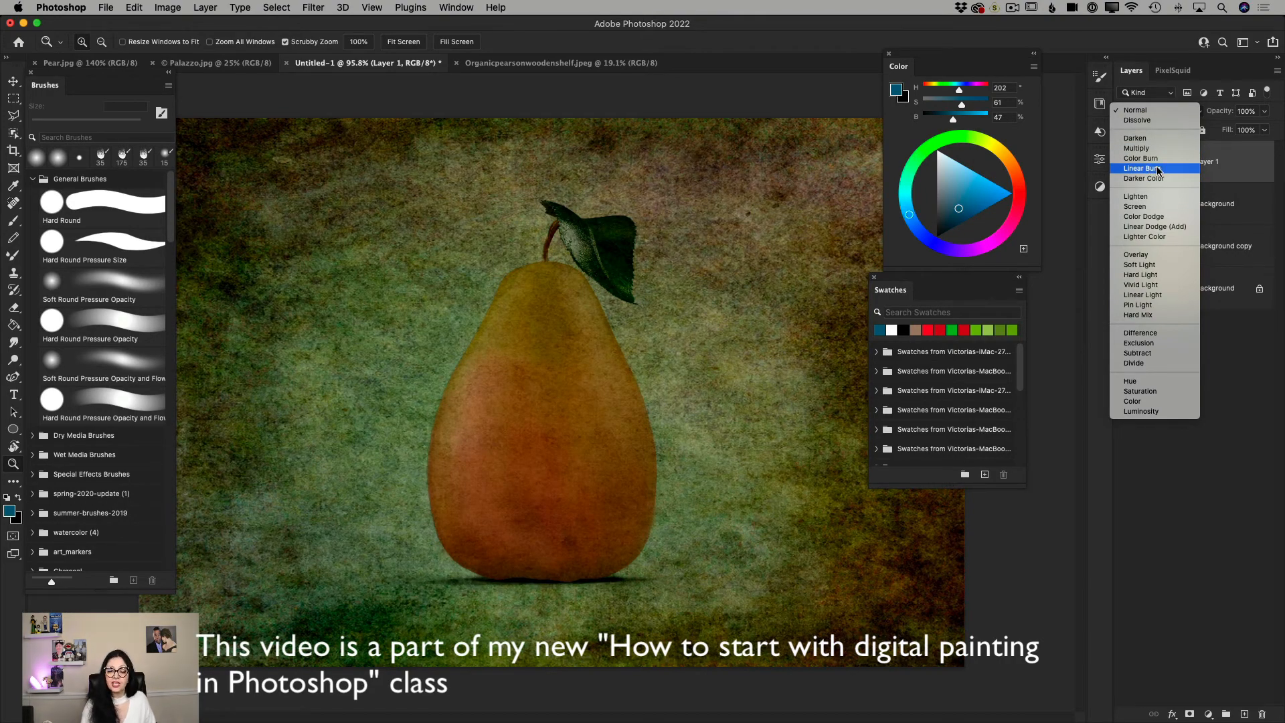
click(1169, 168)
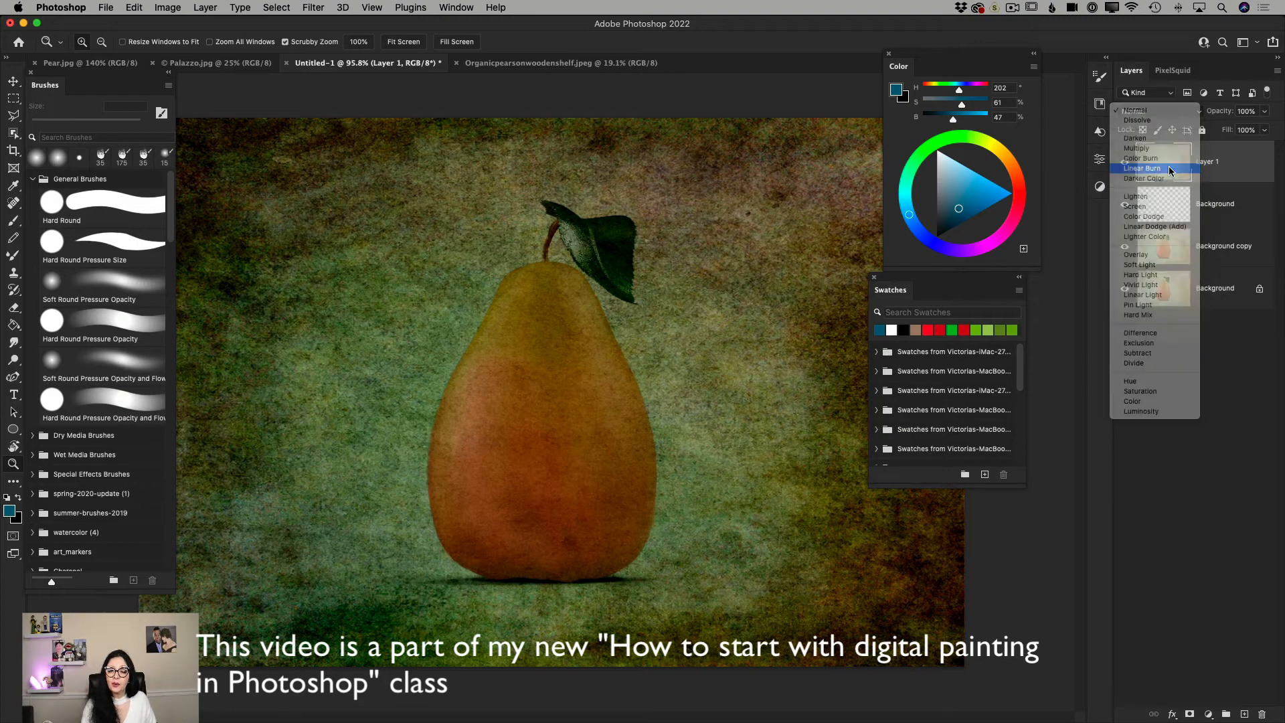
click(1264, 111)
drag(1265, 129, 1228, 130)
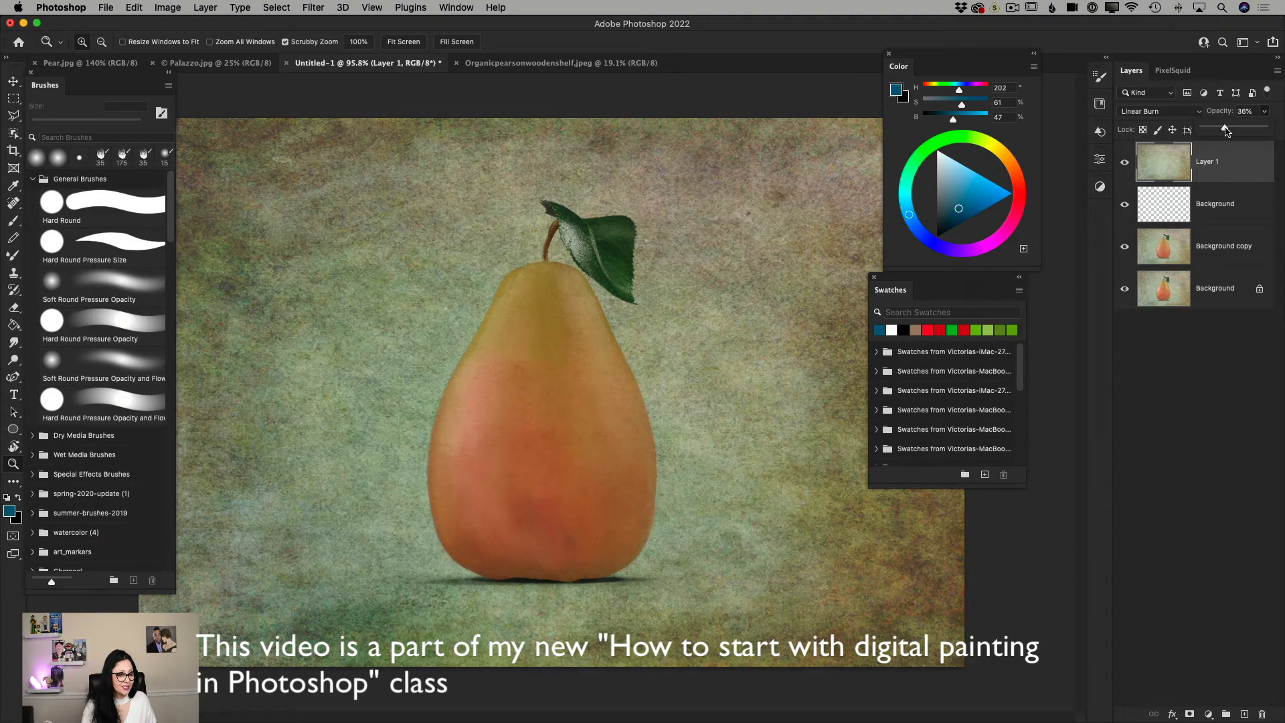
Hide Layer 1 and examine the painted pear's blended skin and edges up close and as a whole against Pear.jpg.
mouse_move(525, 520)
mouse_down()
mouse_move(598, 554)
mouse_move(534, 540)
mouse_up()
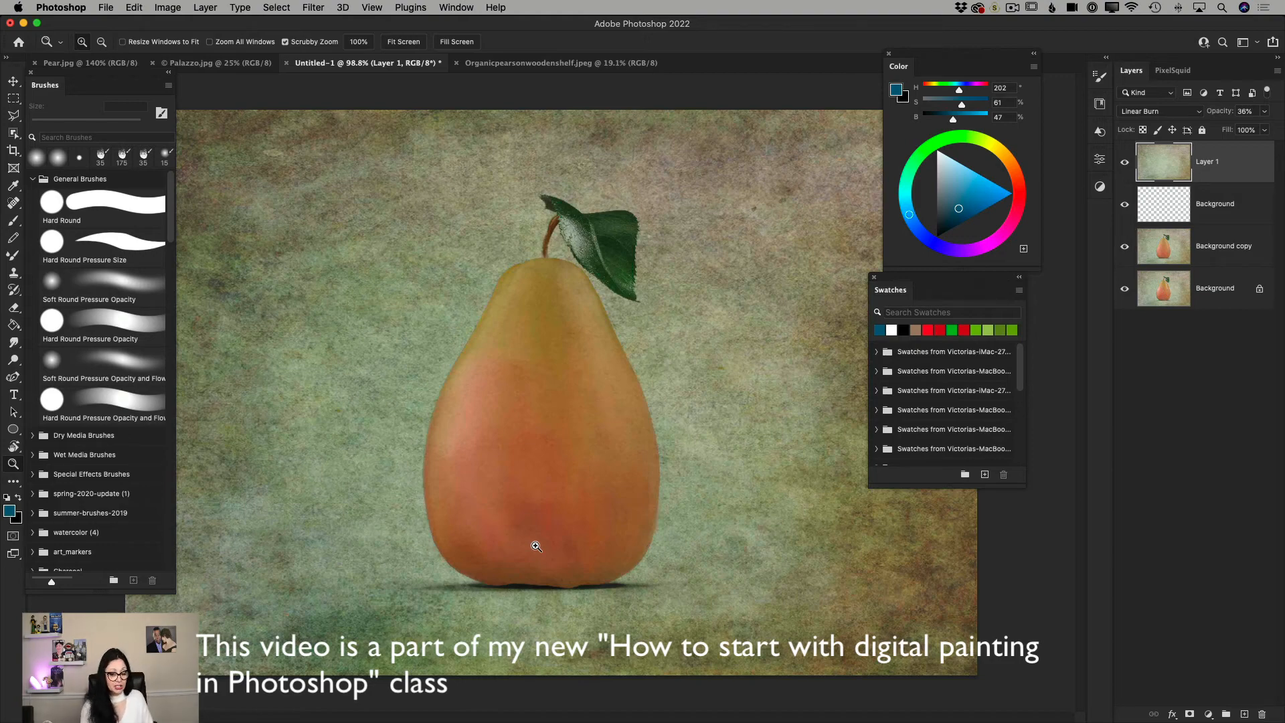
click(1126, 164)
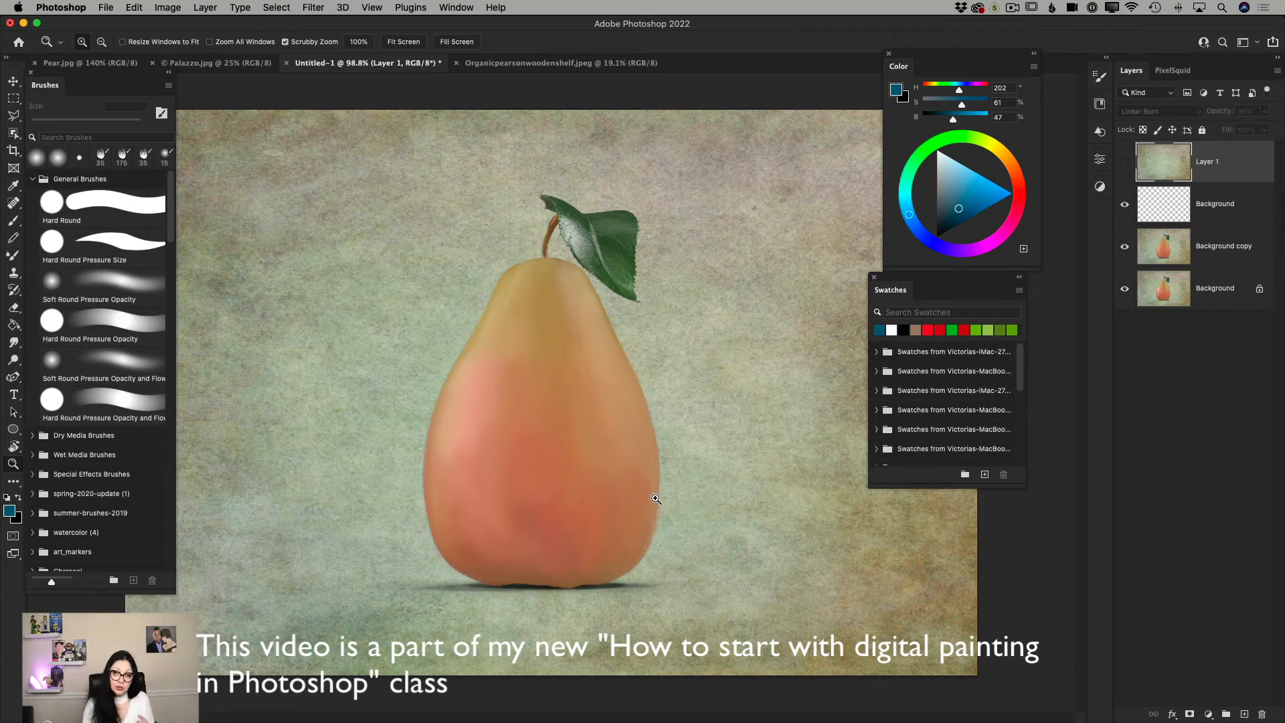
click(626, 442)
click(659, 466)
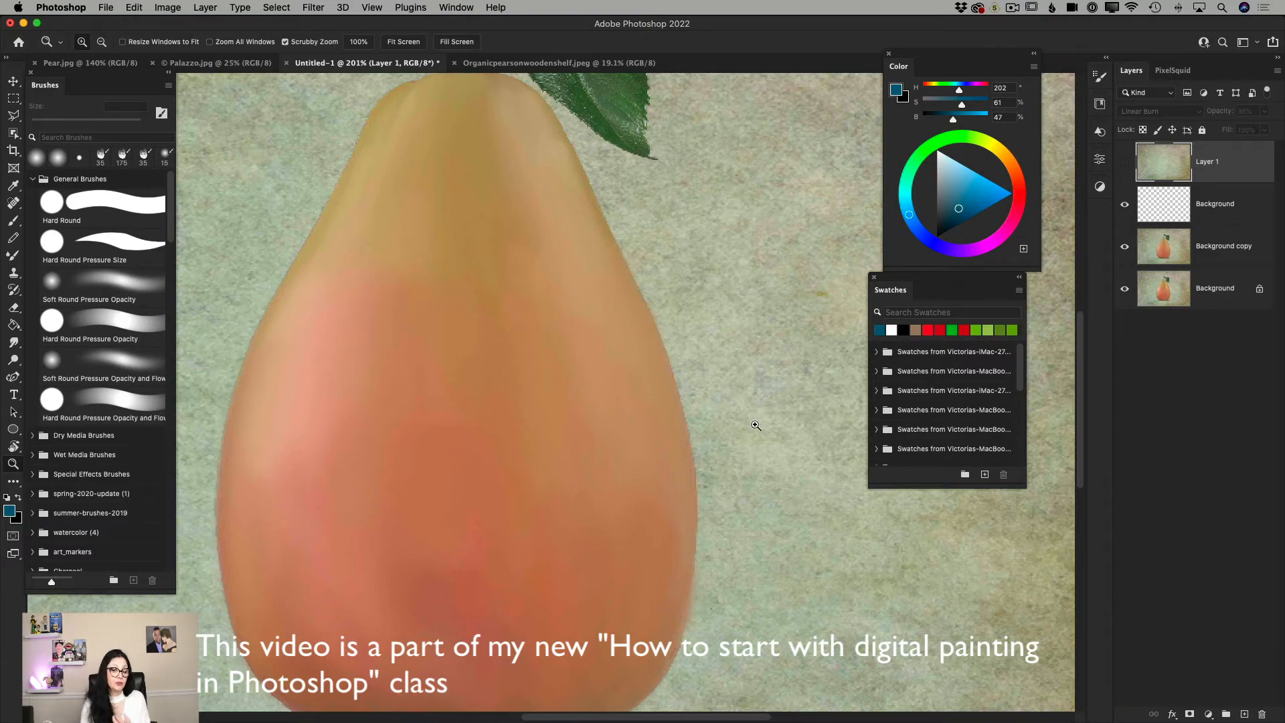
drag(756, 426, 677, 447)
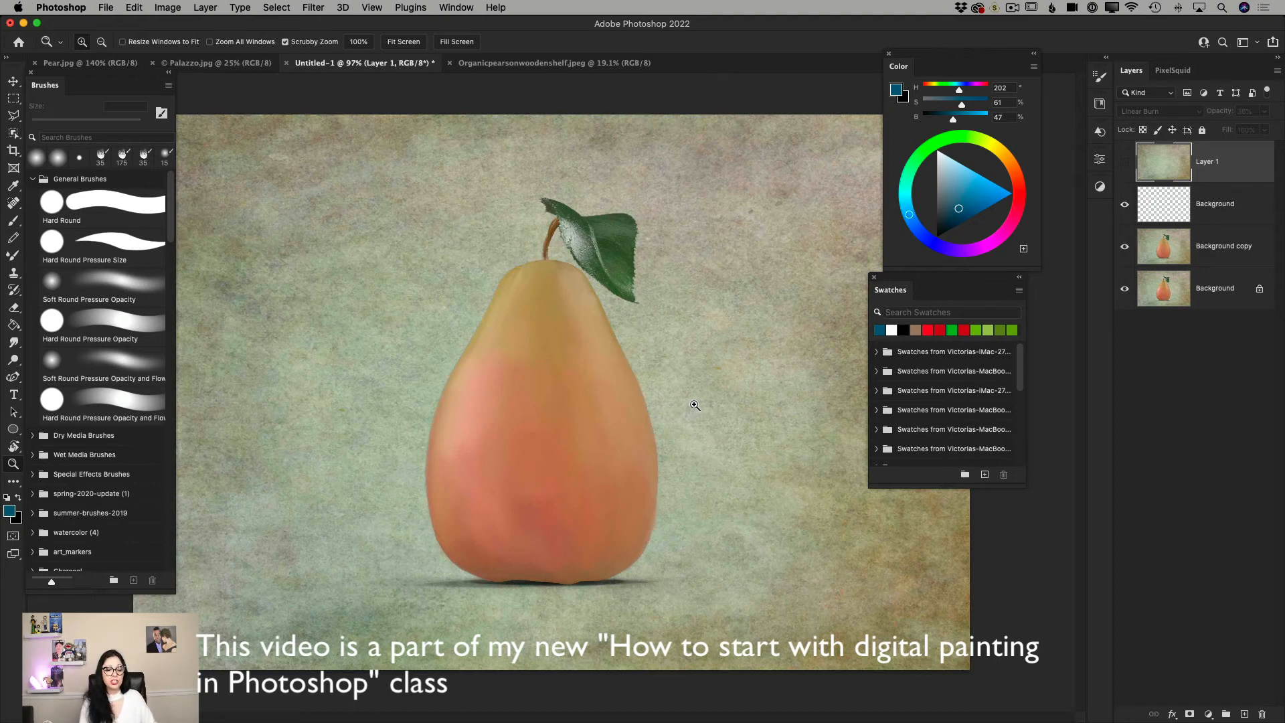
drag(694, 406, 719, 426)
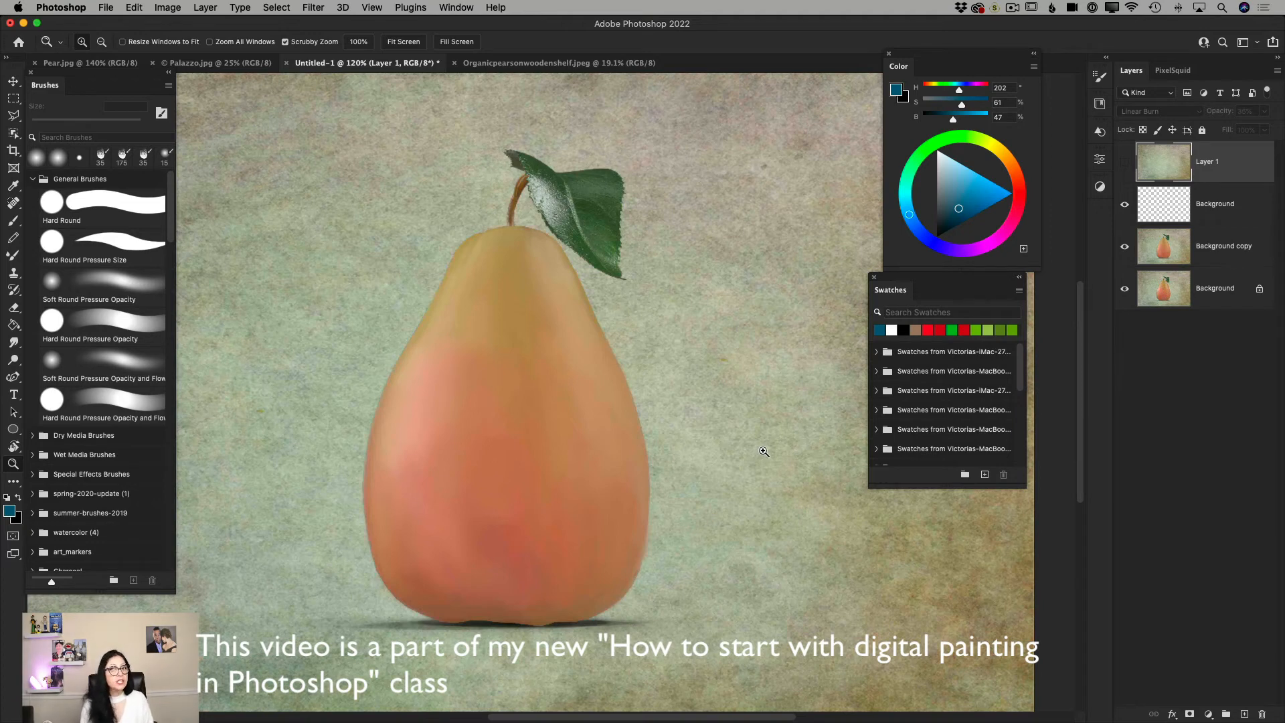
click(91, 63)
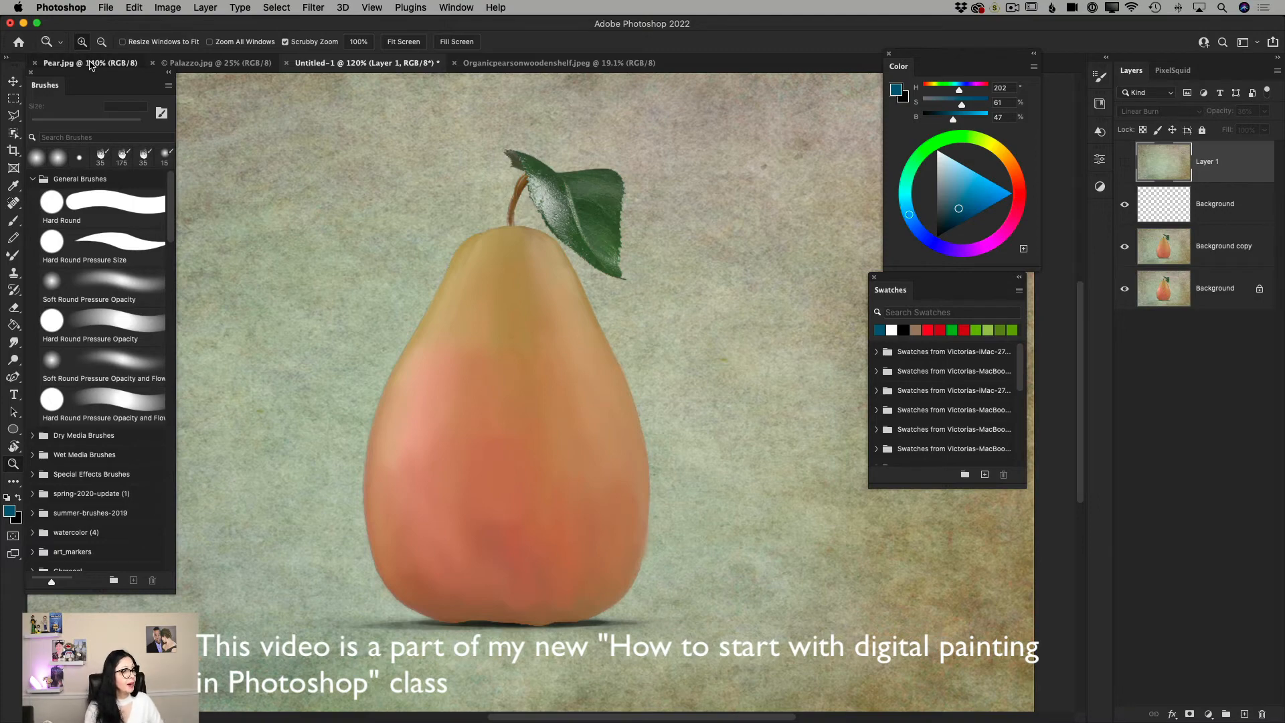
drag(606, 379, 573, 387)
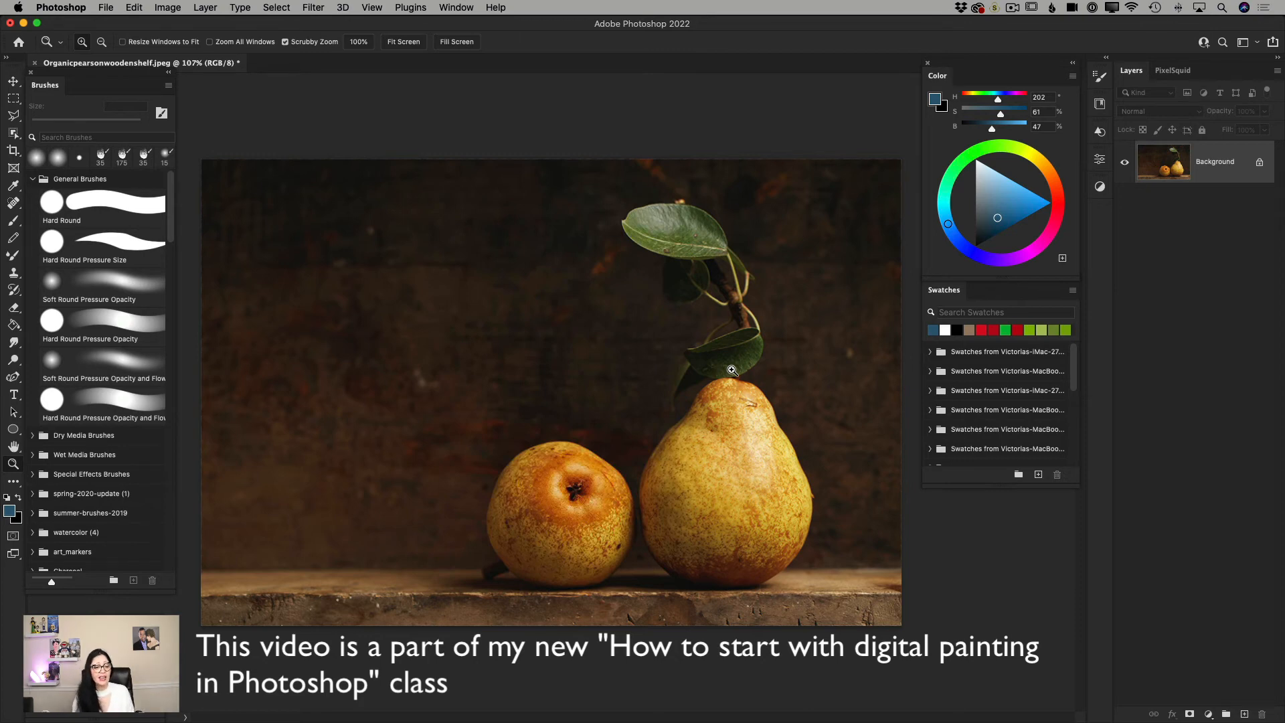
Open the Oil Paint filter on the Organicpearsonwoodenshelf.jpeg photo and inspect both pears in its preview at 50% to 100%.
click(319, 10)
mouse_move(445, 276)
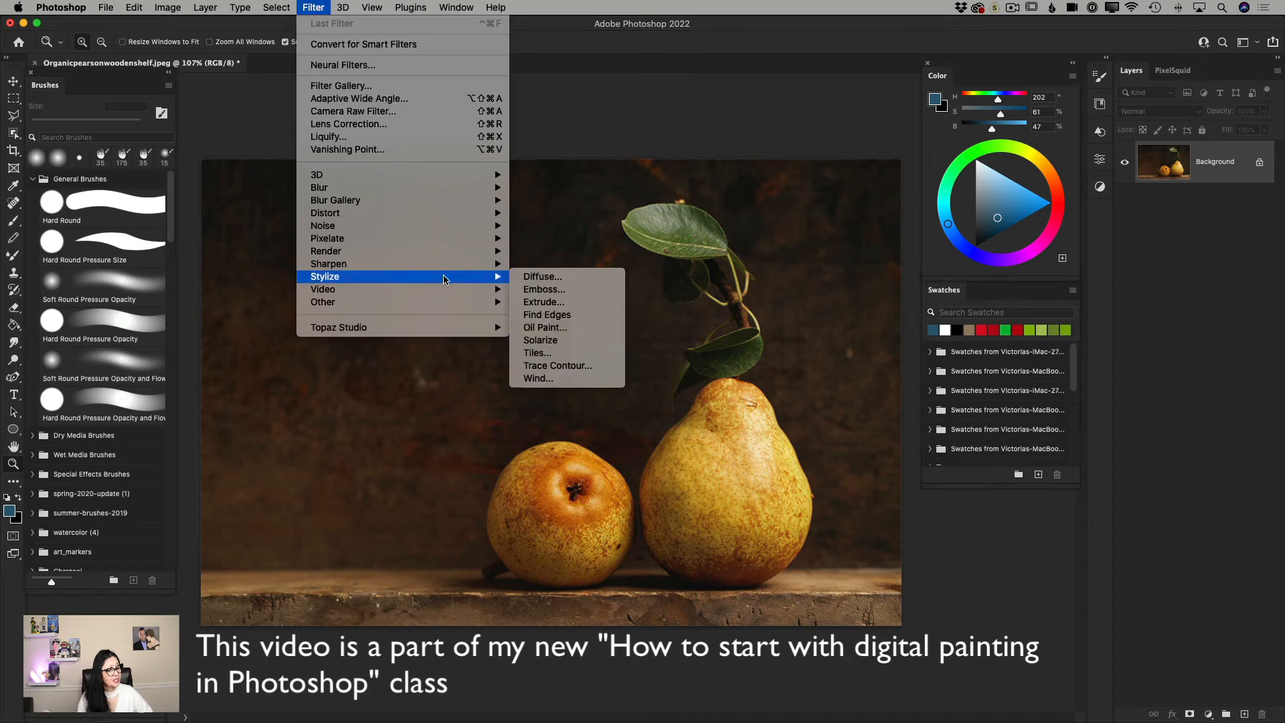
click(564, 333)
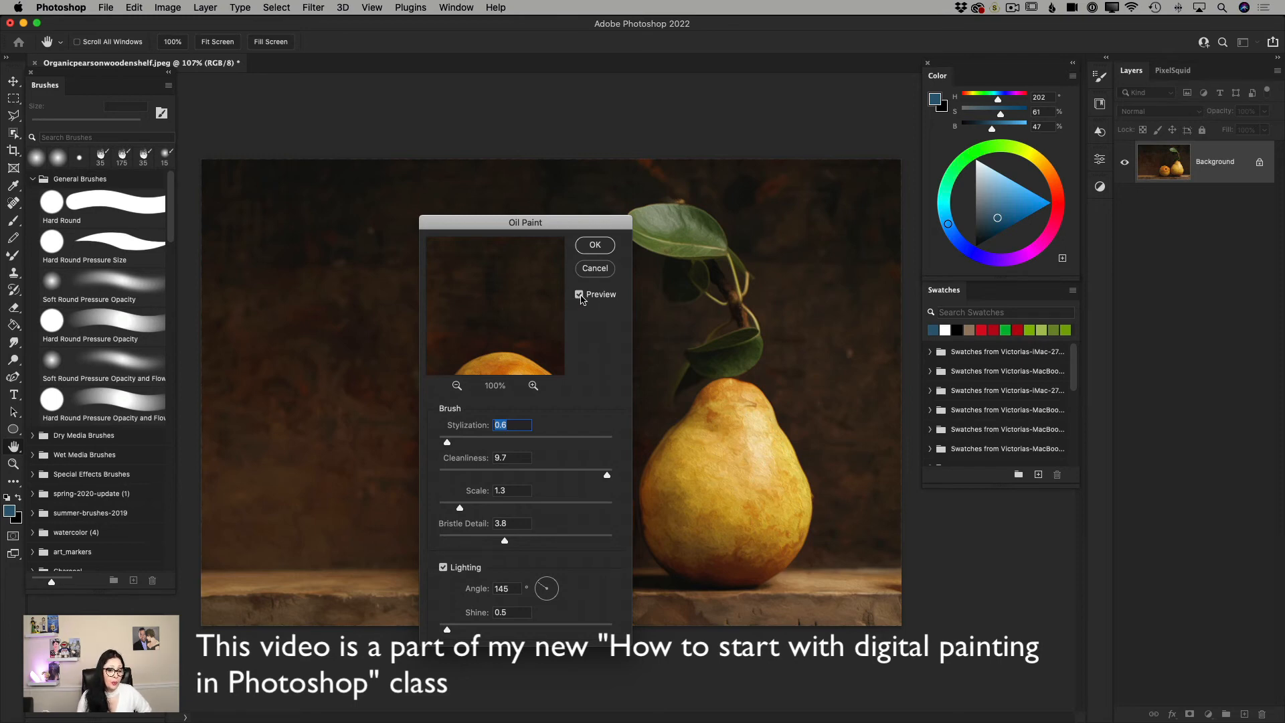
drag(514, 358, 498, 273)
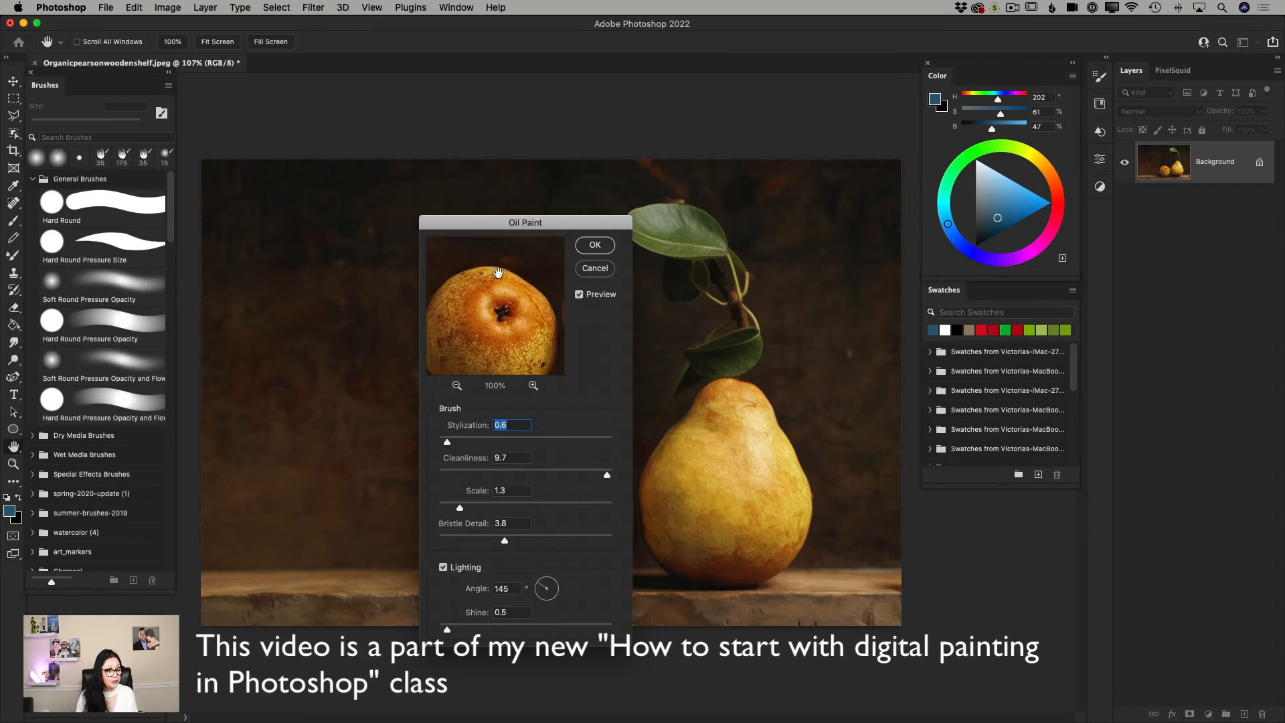
drag(508, 326, 506, 304)
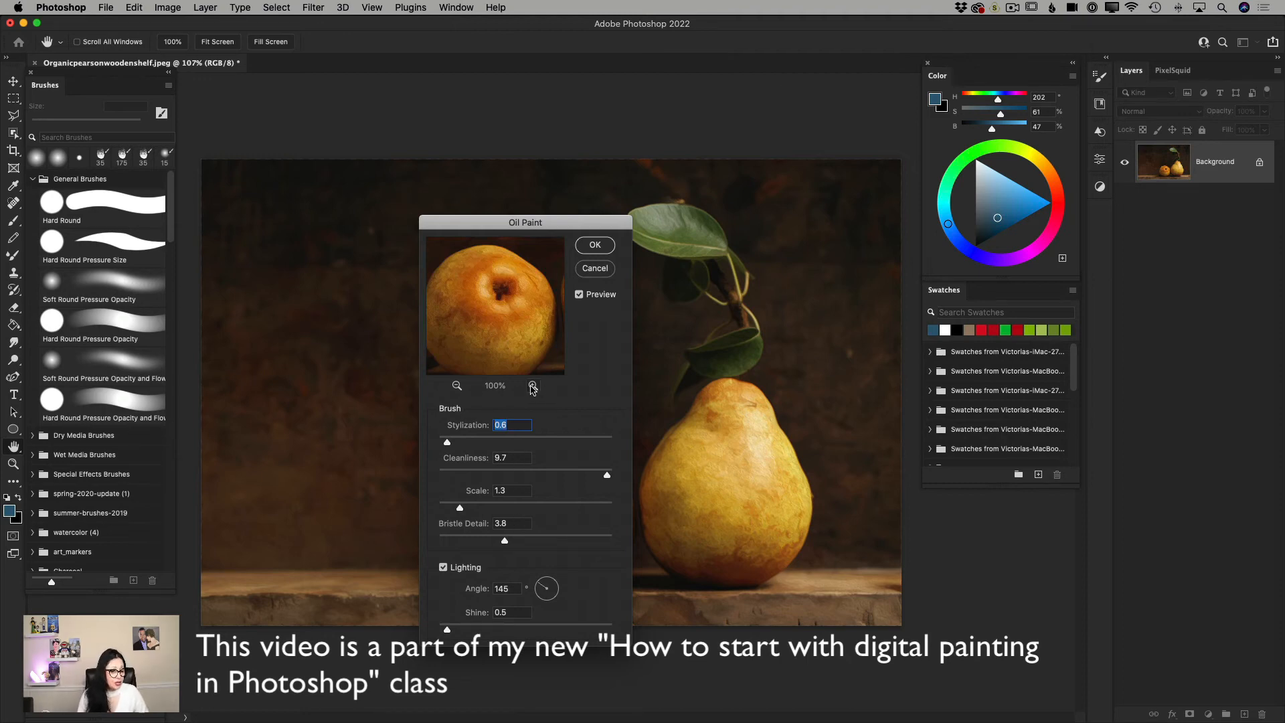
click(456, 386)
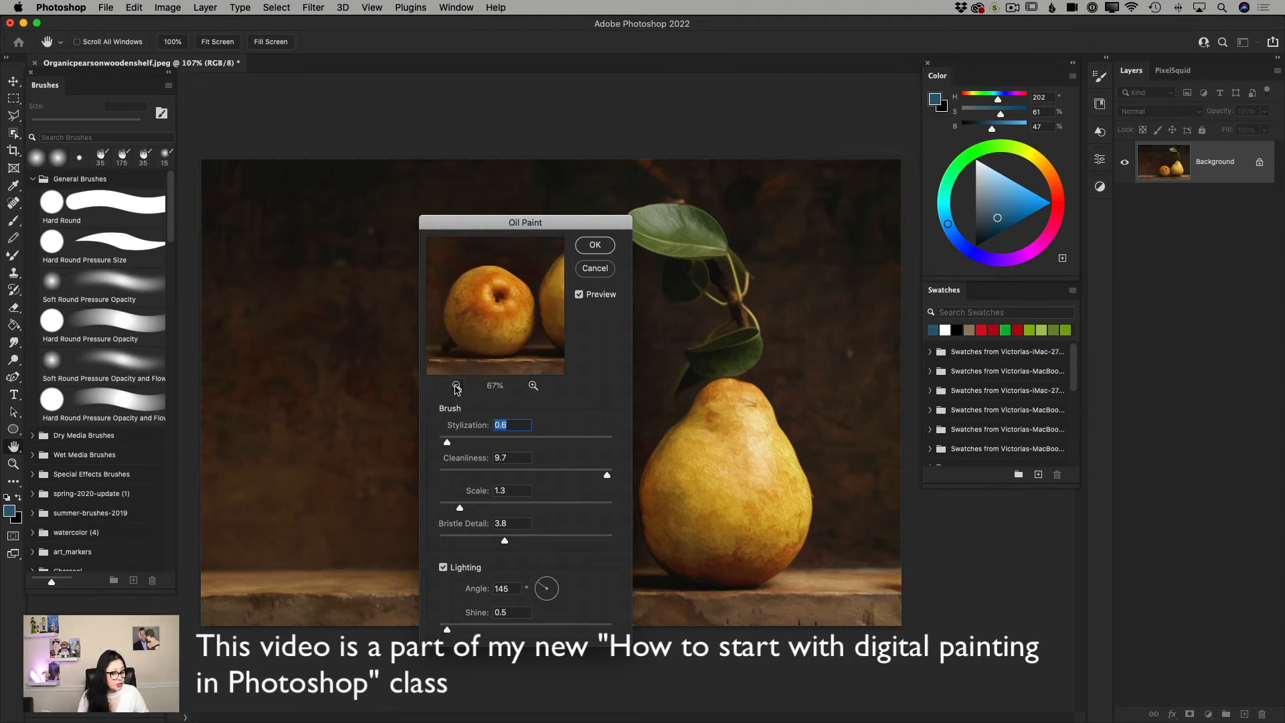
click(456, 386)
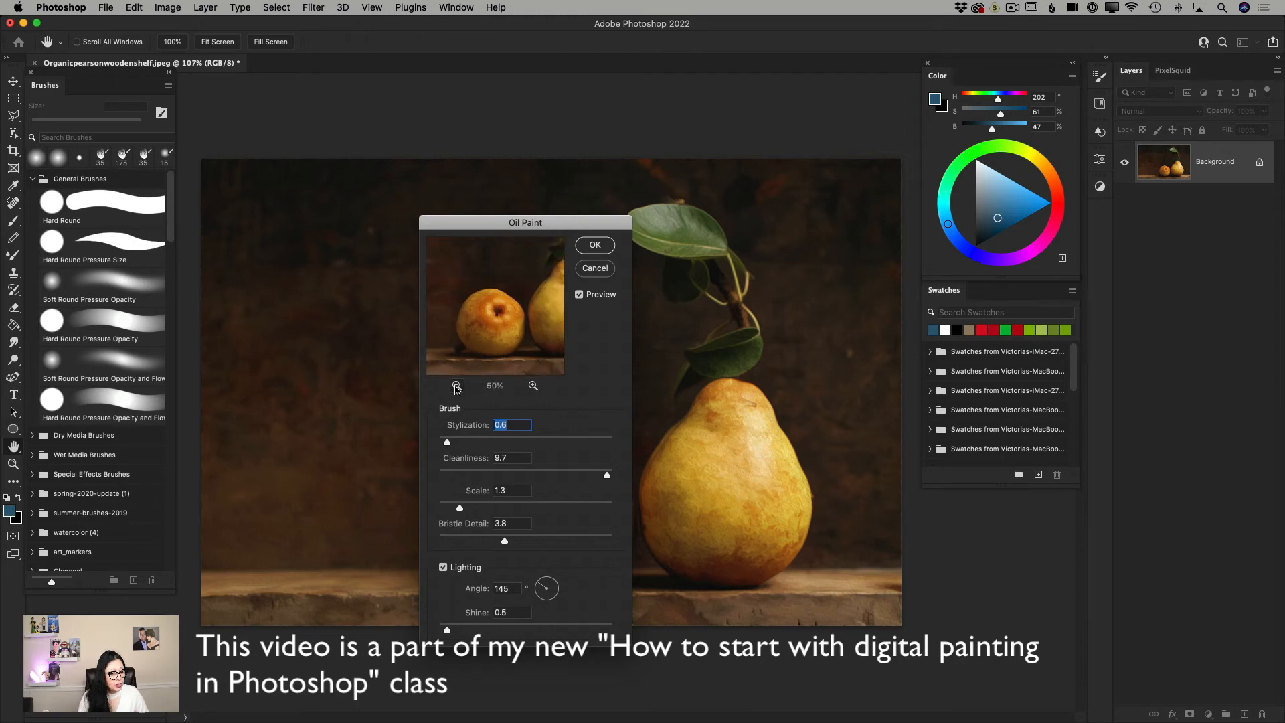
drag(511, 340, 497, 333)
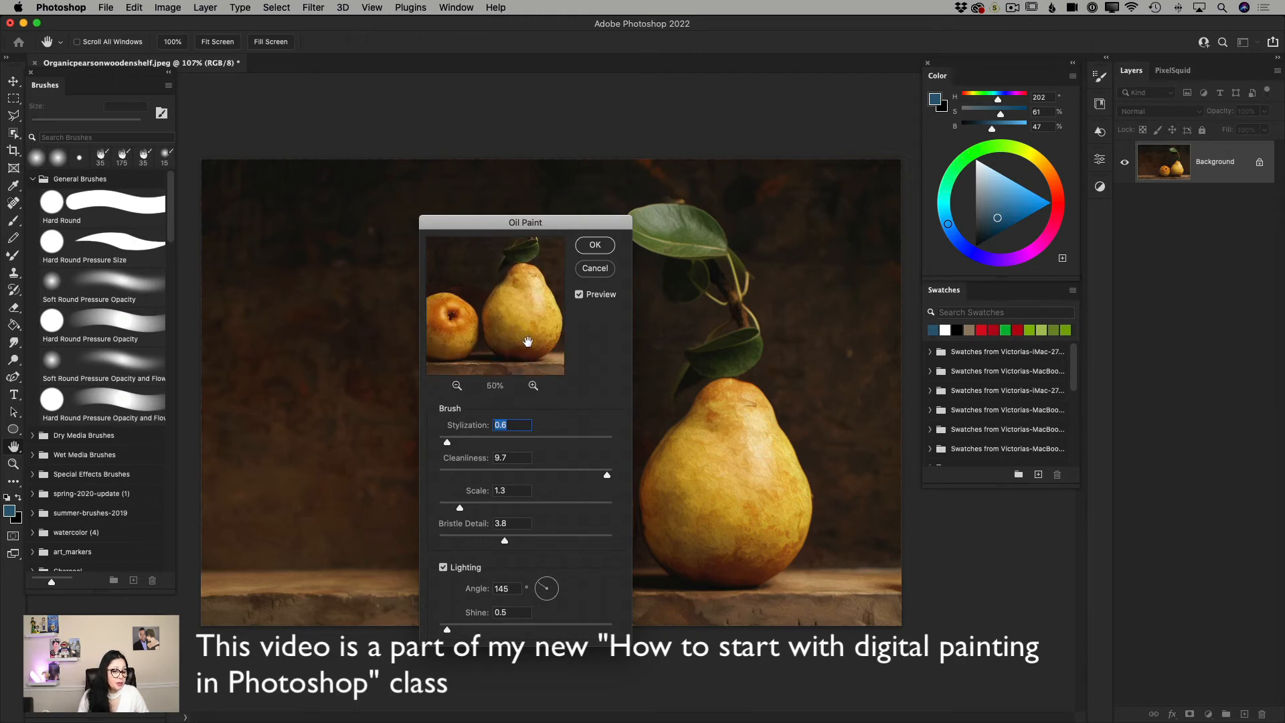
click(533, 386)
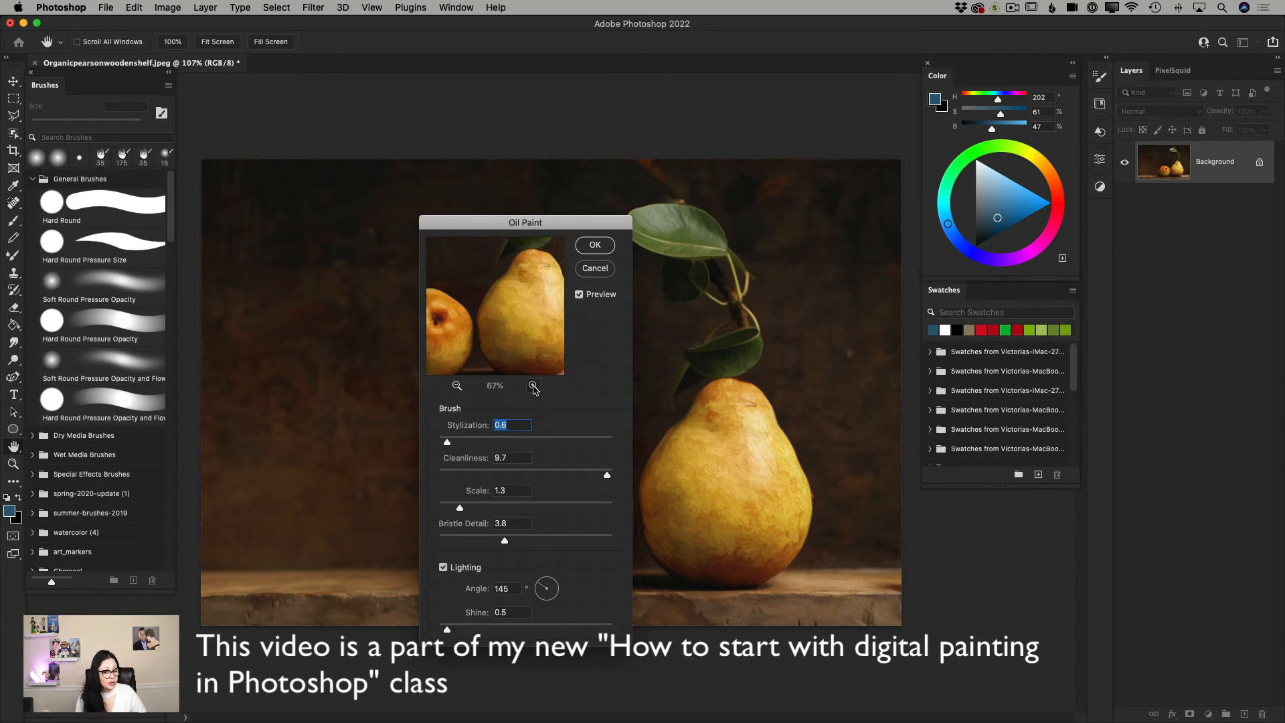
click(533, 386)
drag(512, 318, 528, 326)
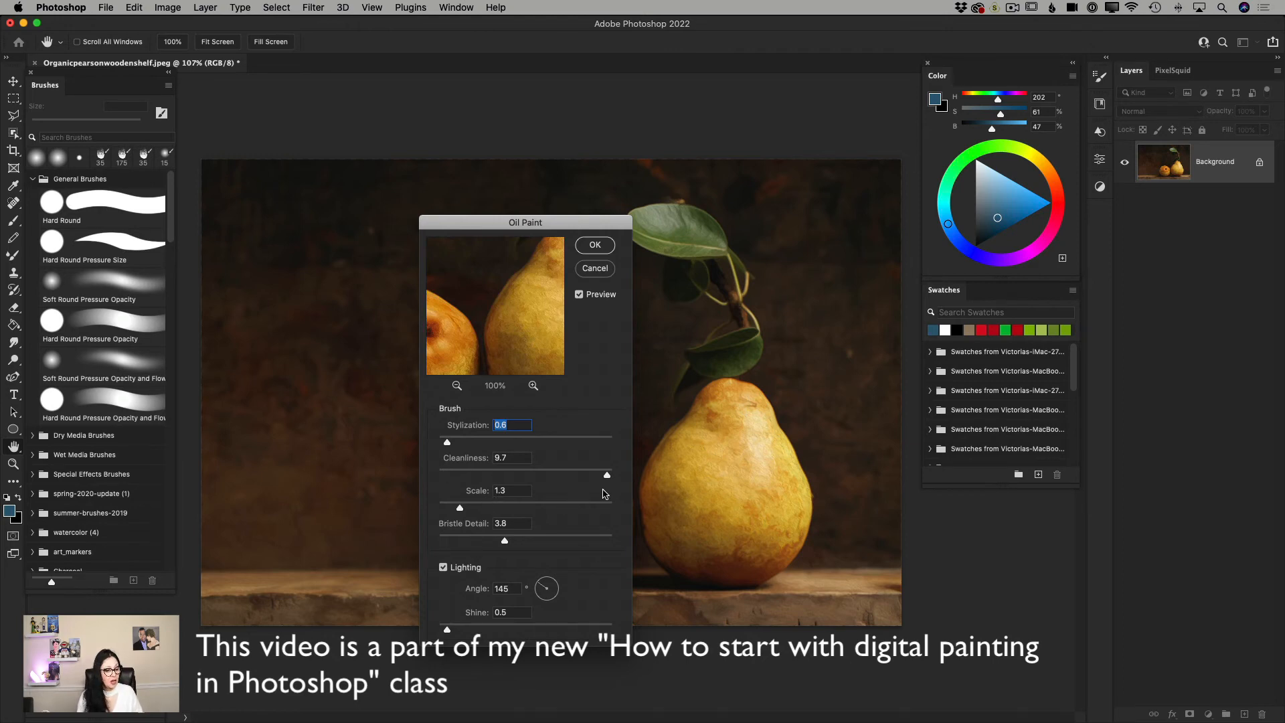
Set the Oil Paint brush values to Stylization 0.1, Cleanliness 0.0, Scale 0.1 and Bristle Detail 0.0.
drag(607, 475, 438, 442)
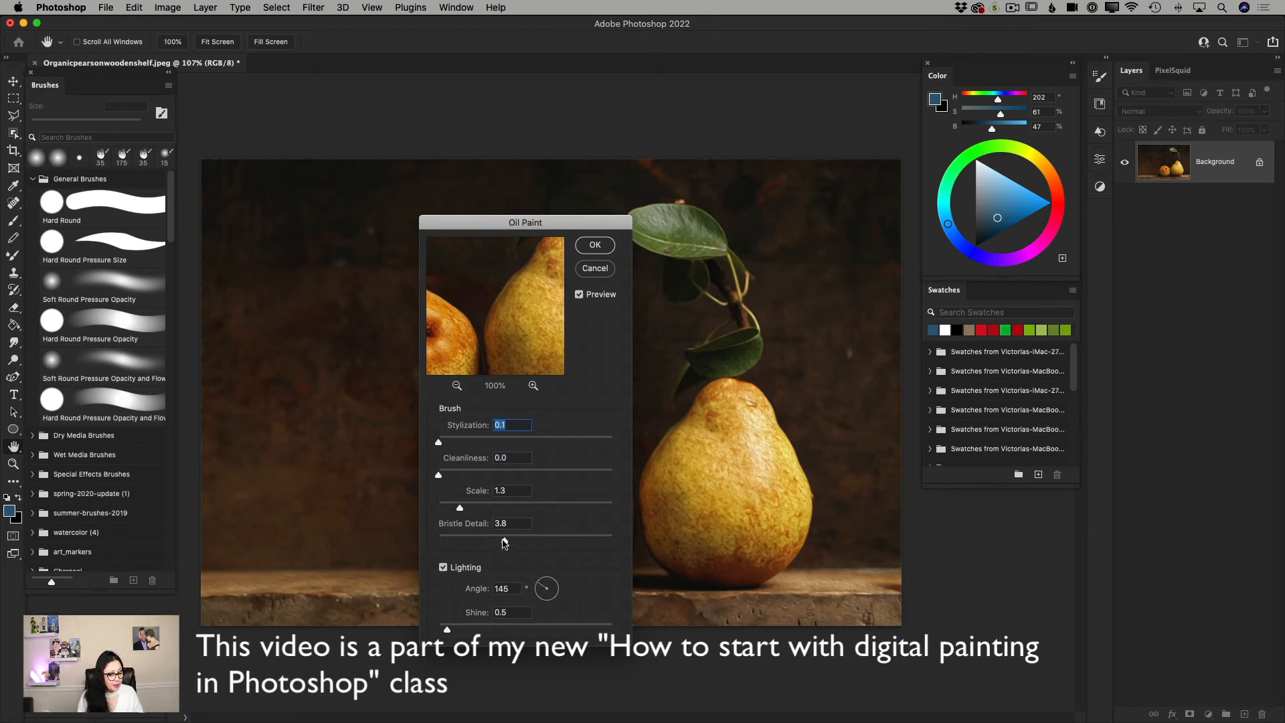
drag(505, 541, 431, 511)
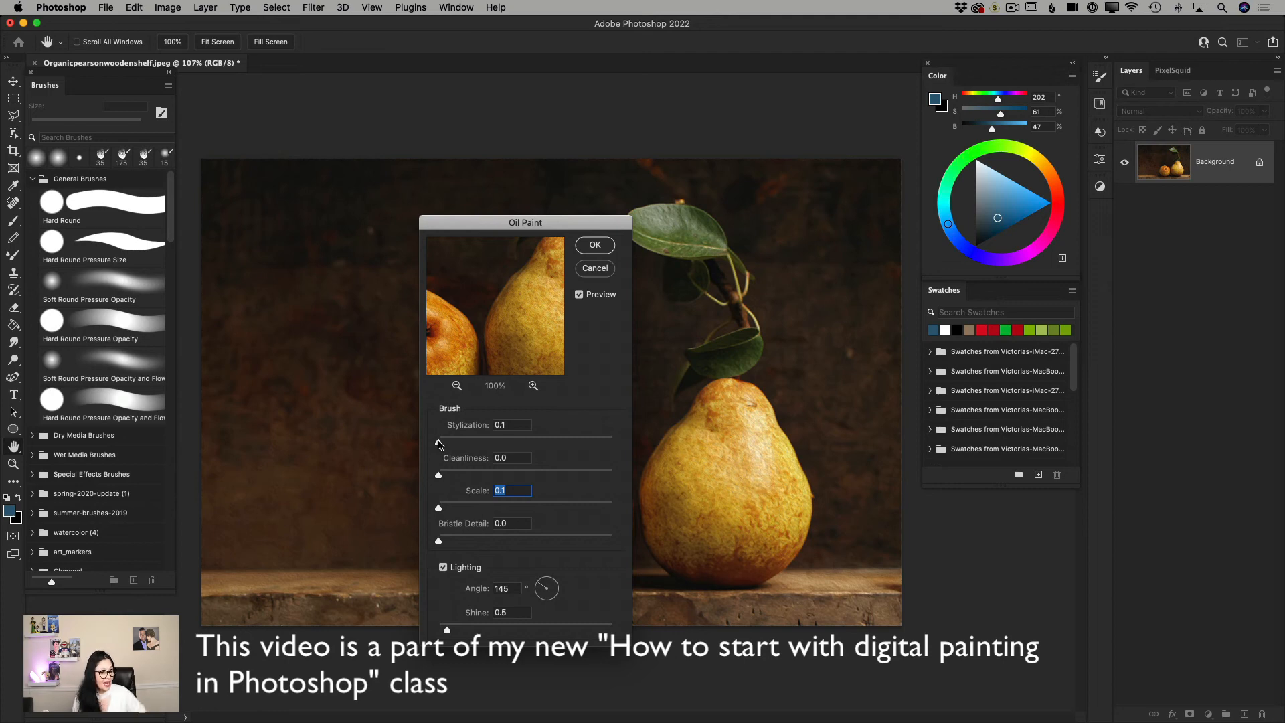
Try Oil Paint Stylization at 7.0, uncover the smaller pear, and set Stylization to 2.6 with Cleanliness at 10.0.
drag(438, 444, 563, 444)
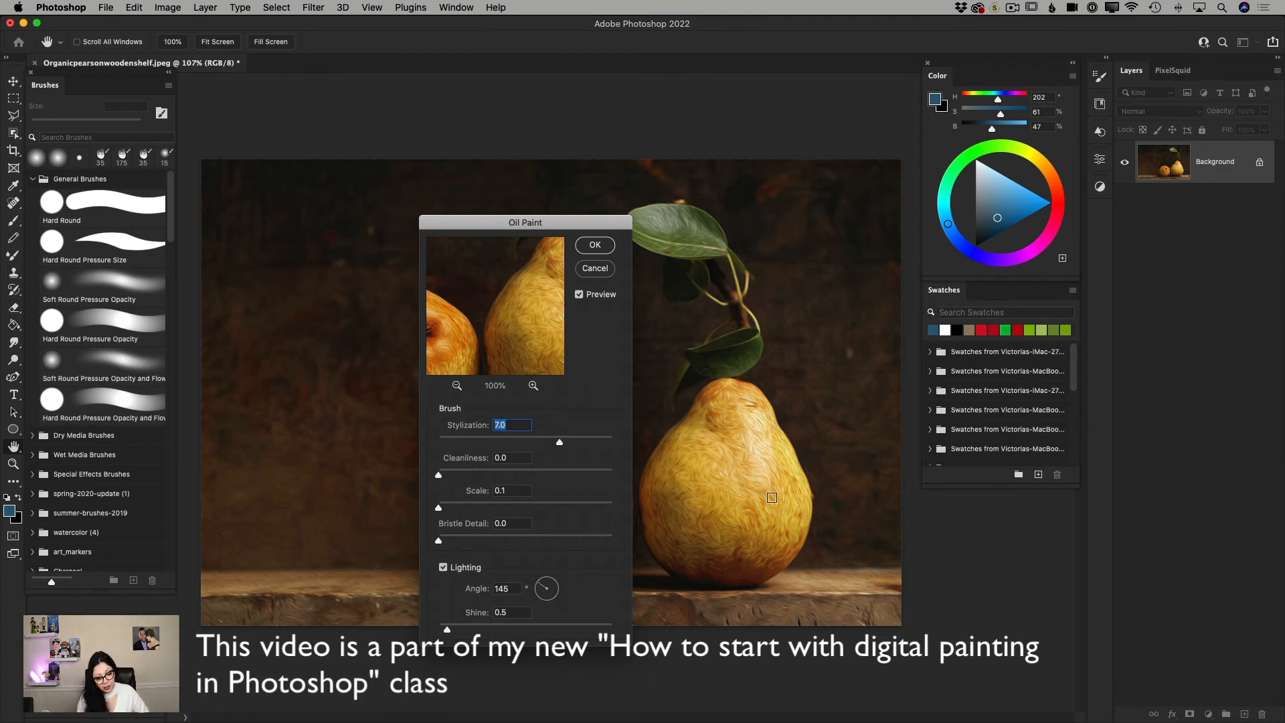
drag(495, 226, 360, 214)
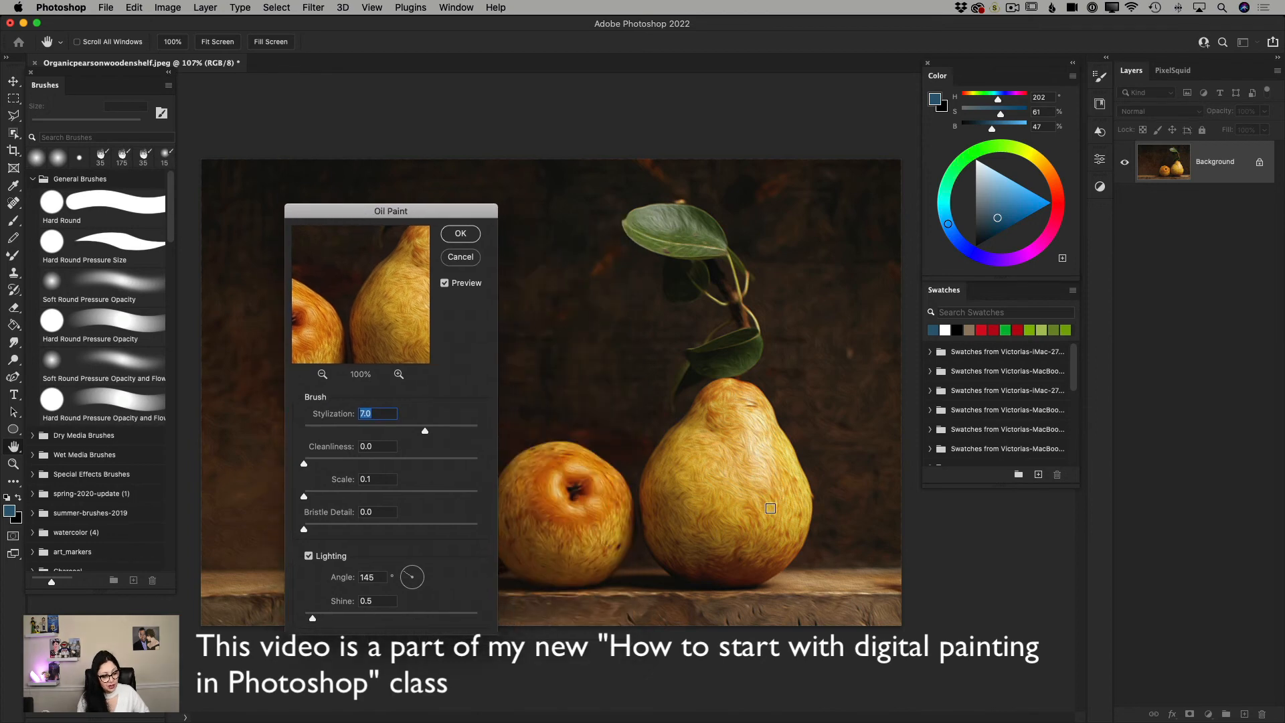
drag(427, 435, 488, 465)
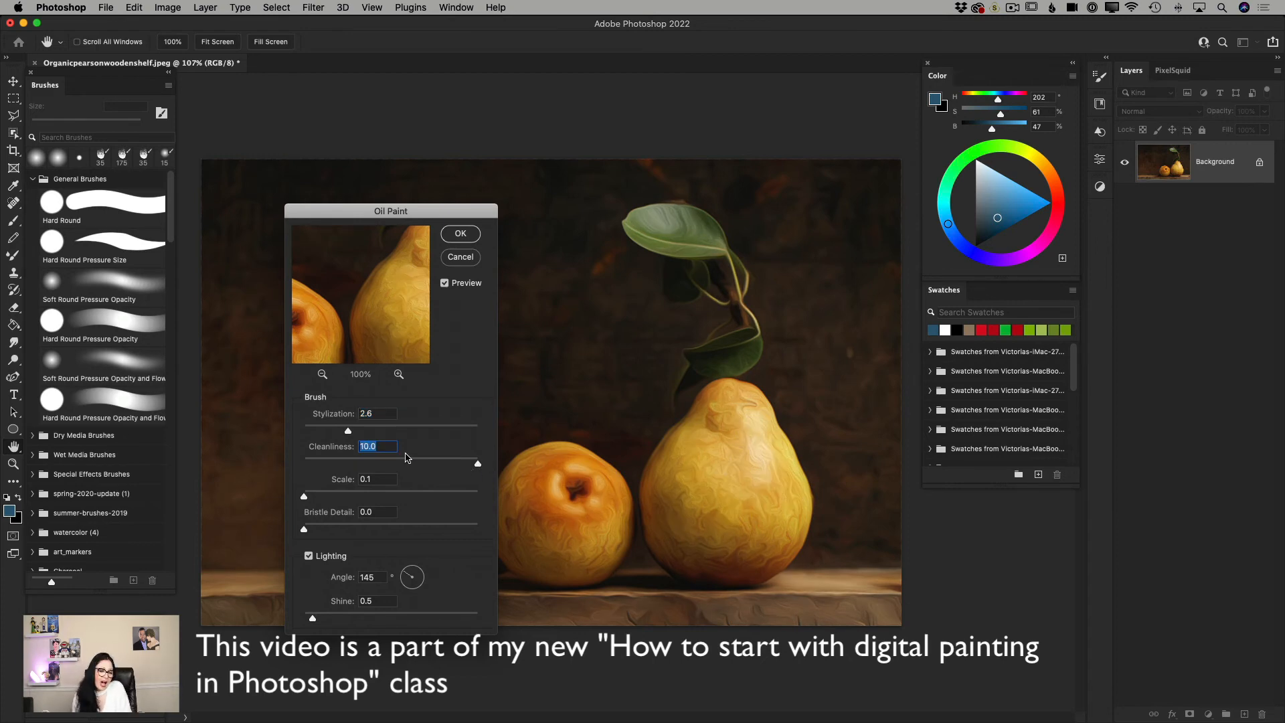
Raise the Oil Paint Stylization, Scale and Bristle Detail to 10.0 each to try the strongest brush effect.
drag(348, 431, 478, 432)
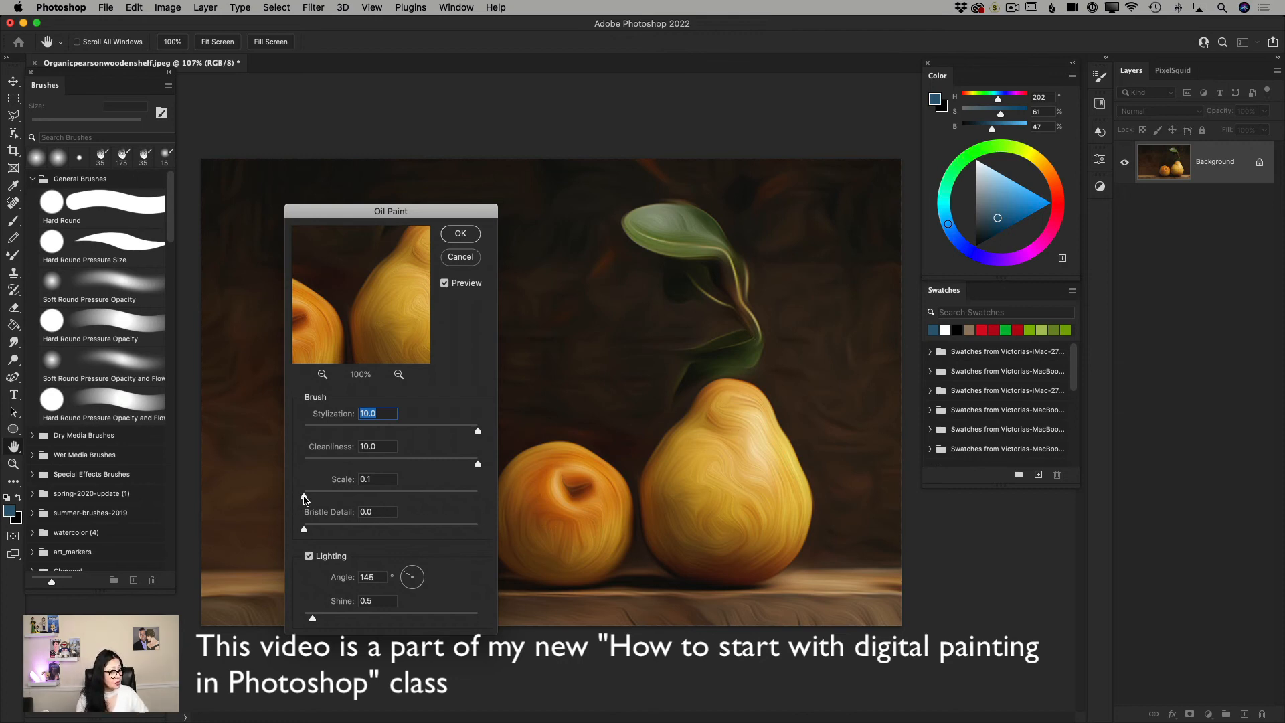
drag(304, 496, 489, 500)
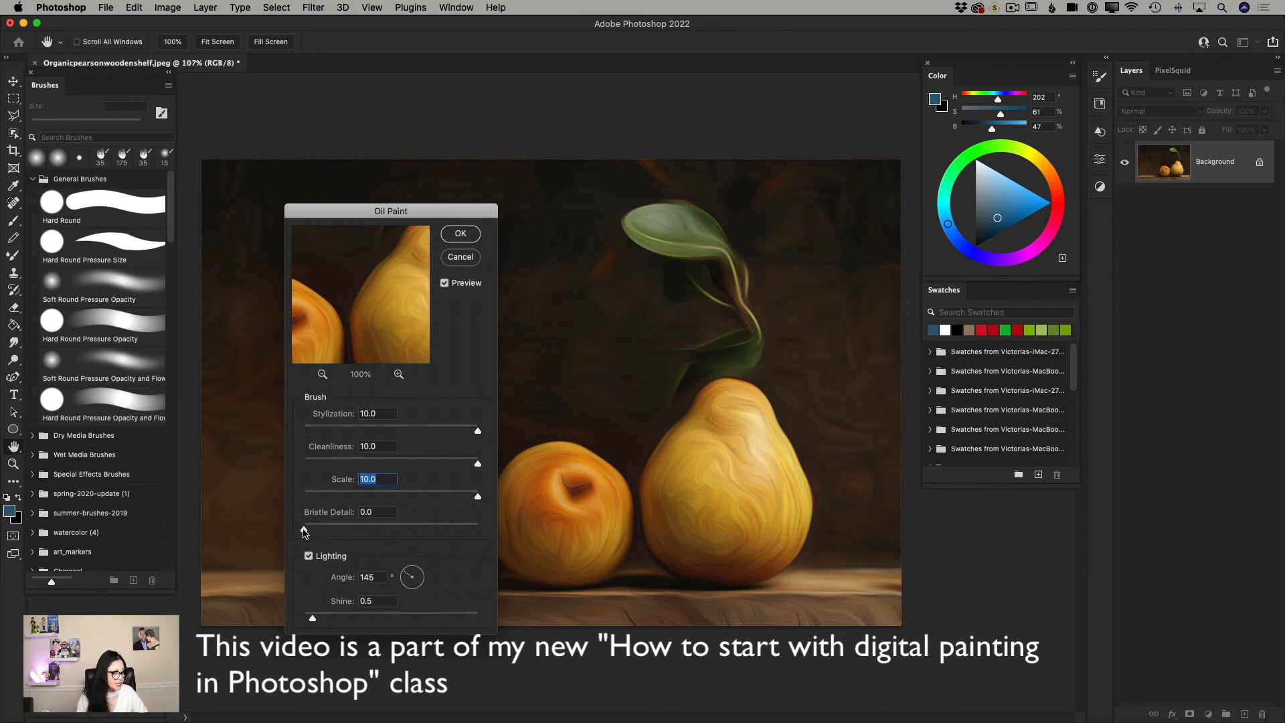
drag(304, 531, 500, 529)
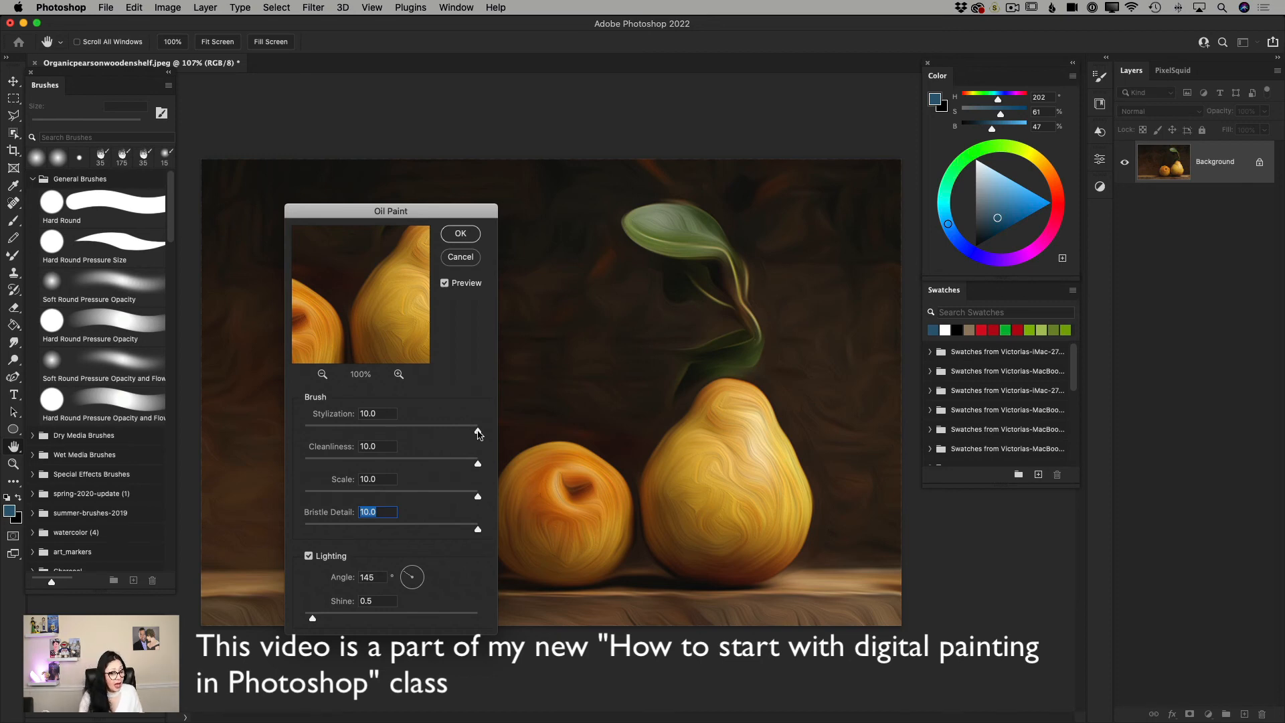
Reset the Oil Paint brush sliders to their minimums: Stylization 0.1, Cleanliness 0.0, Scale 0.1 and Bristle Detail 0.0.
drag(478, 432, 304, 432)
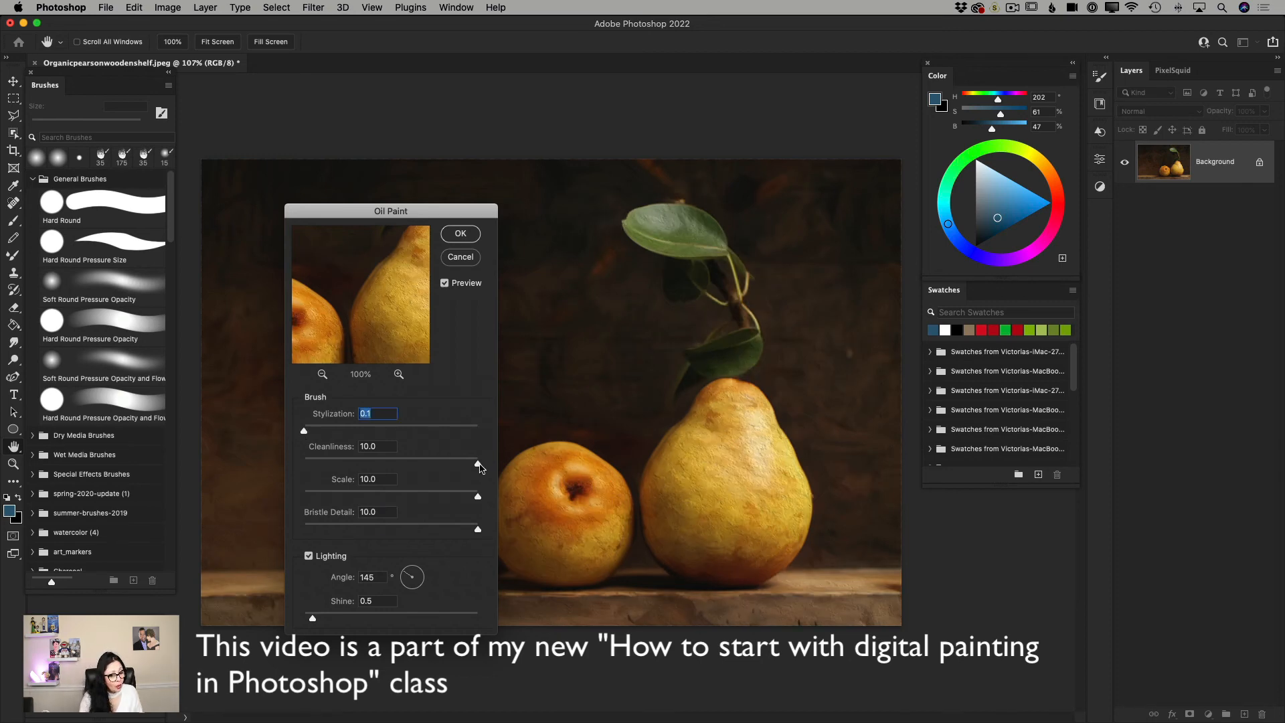
drag(478, 464, 285, 464)
drag(478, 496, 303, 496)
drag(478, 531, 292, 530)
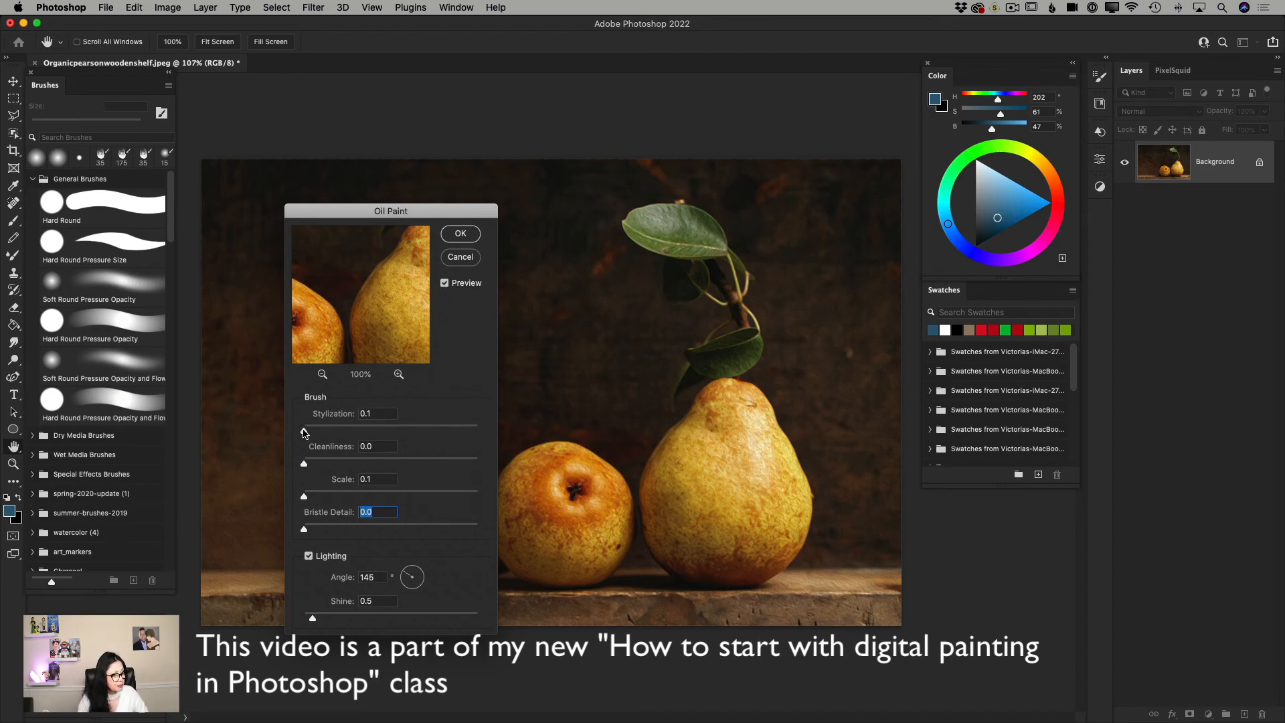
Set the Oil Paint brush values to Stylization 1.0, Cleanliness 7.9, Scale 0.8 and Bristle Detail 3.1.
drag(305, 431, 364, 465)
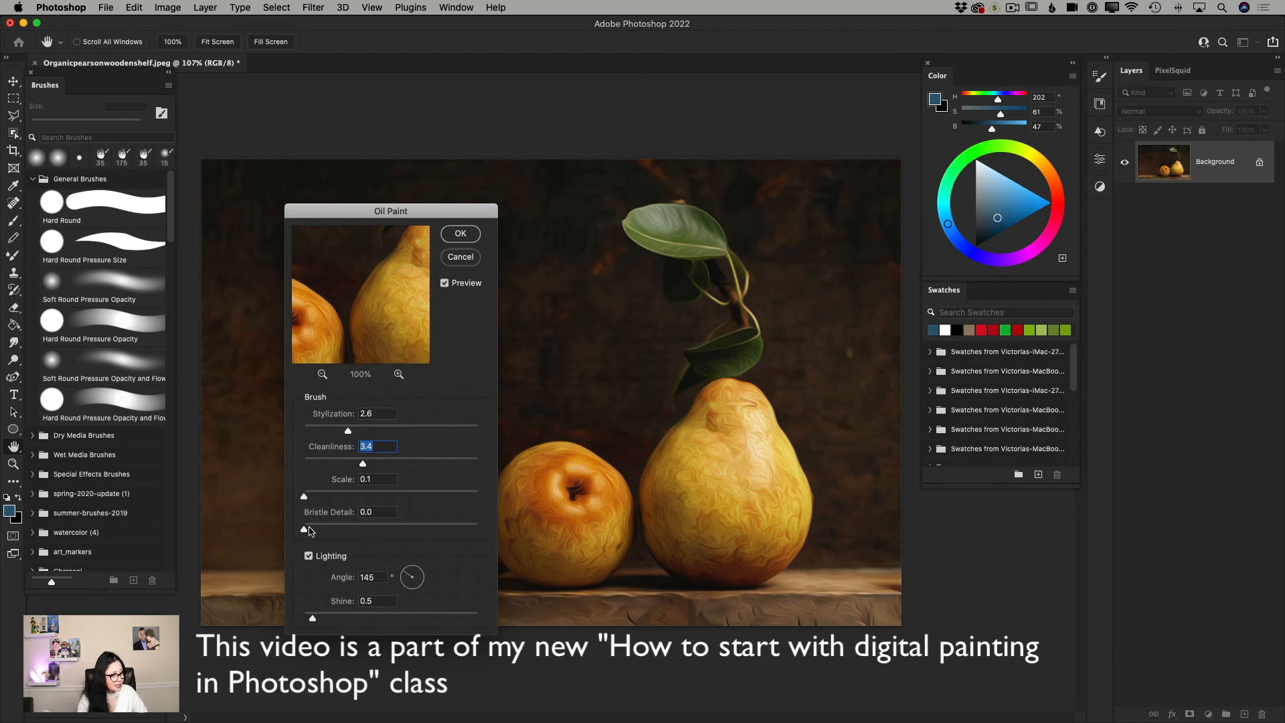
drag(309, 529, 359, 529)
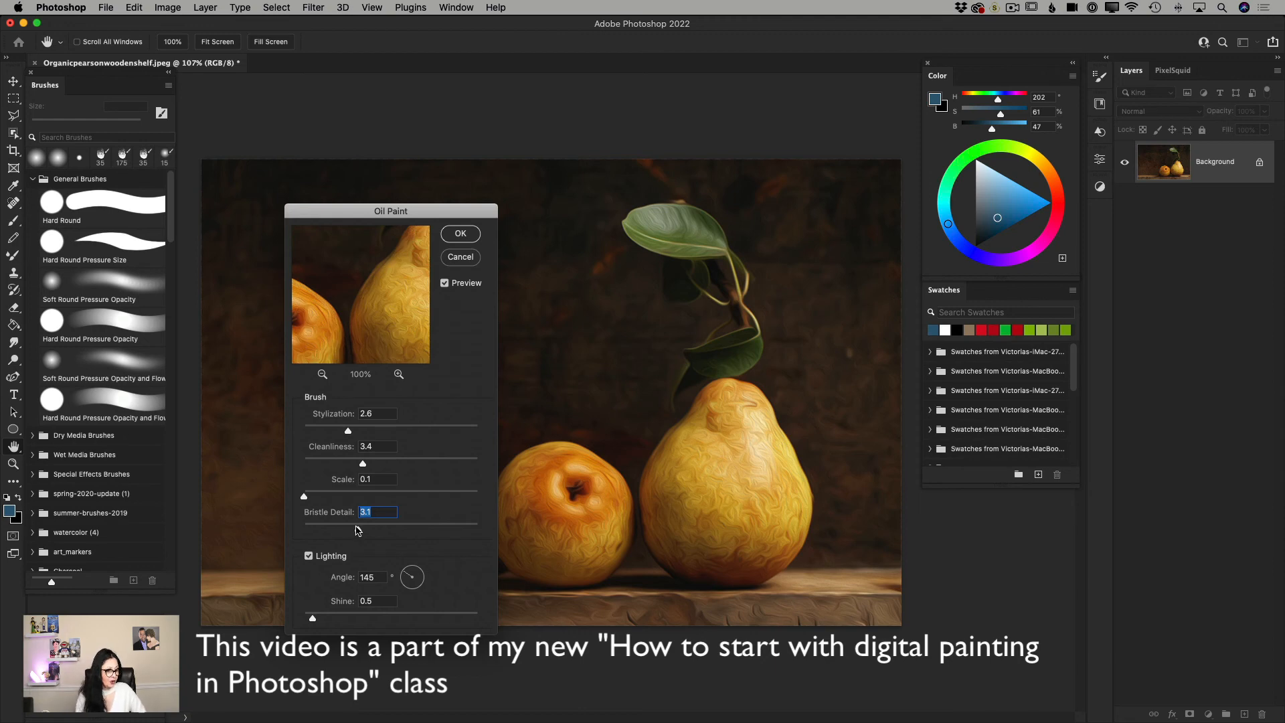
mouse_move(304, 496)
mouse_down()
mouse_move(328, 499)
mouse_move(316, 499)
mouse_up()
drag(347, 431, 320, 431)
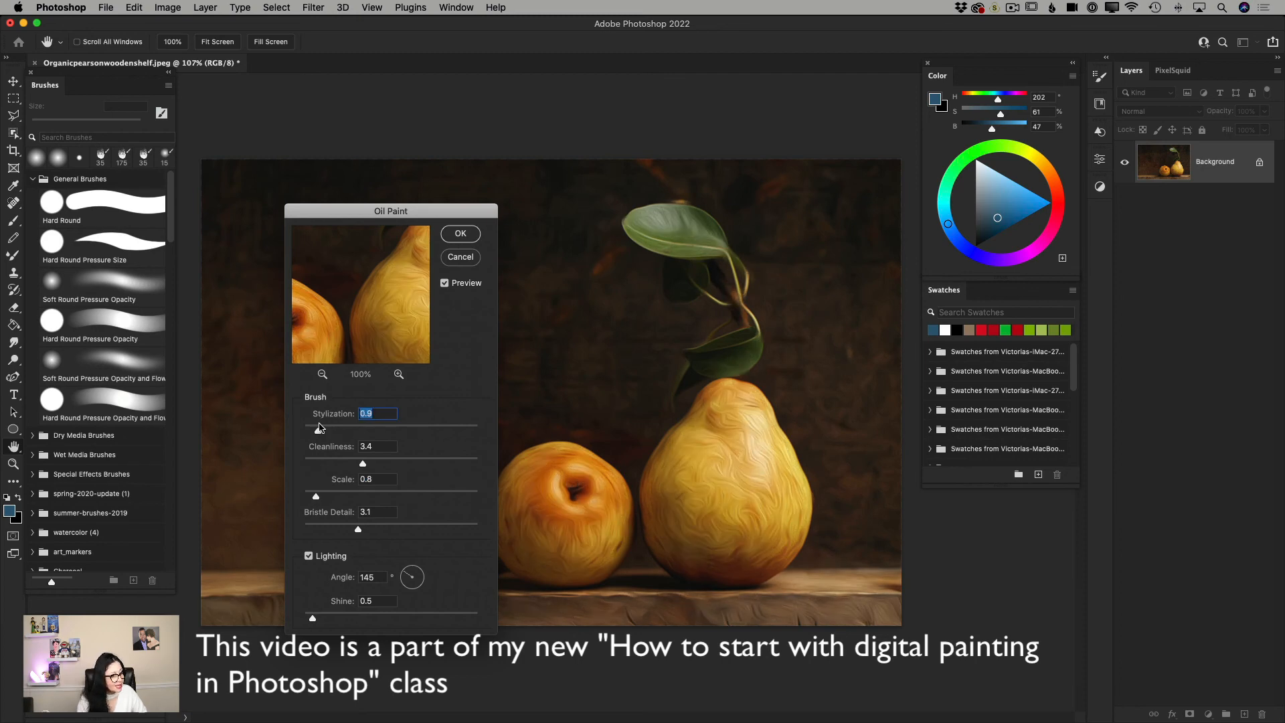
drag(389, 465, 442, 464)
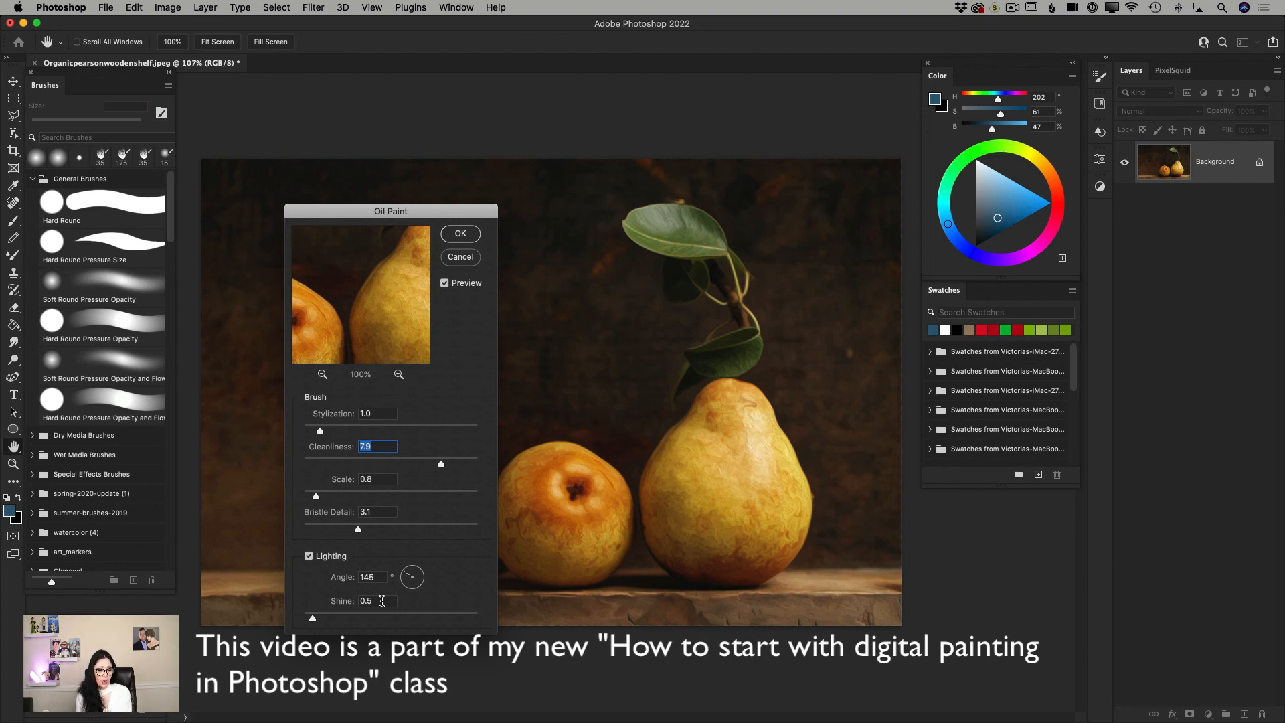
Set the Oil Paint lighting Angle to 21° and try the Shine at its maximum of 10.0.
click(407, 575)
drag(406, 576, 424, 577)
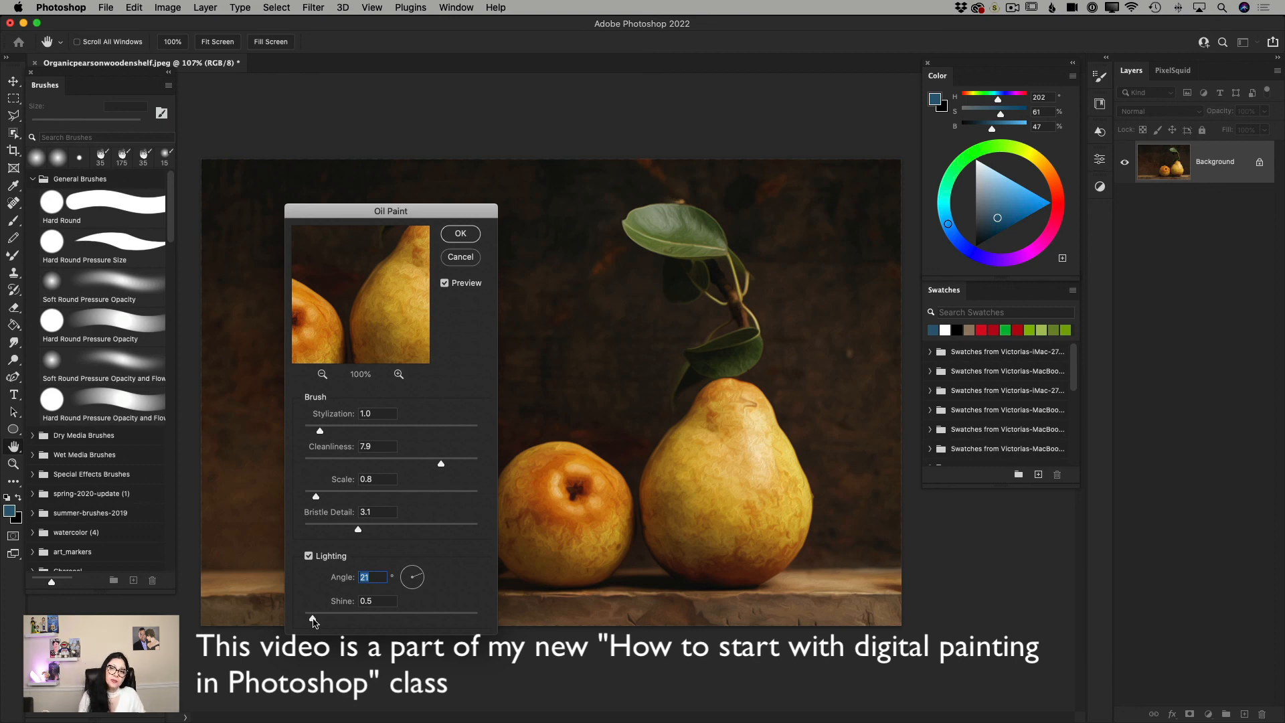
drag(312, 620, 481, 617)
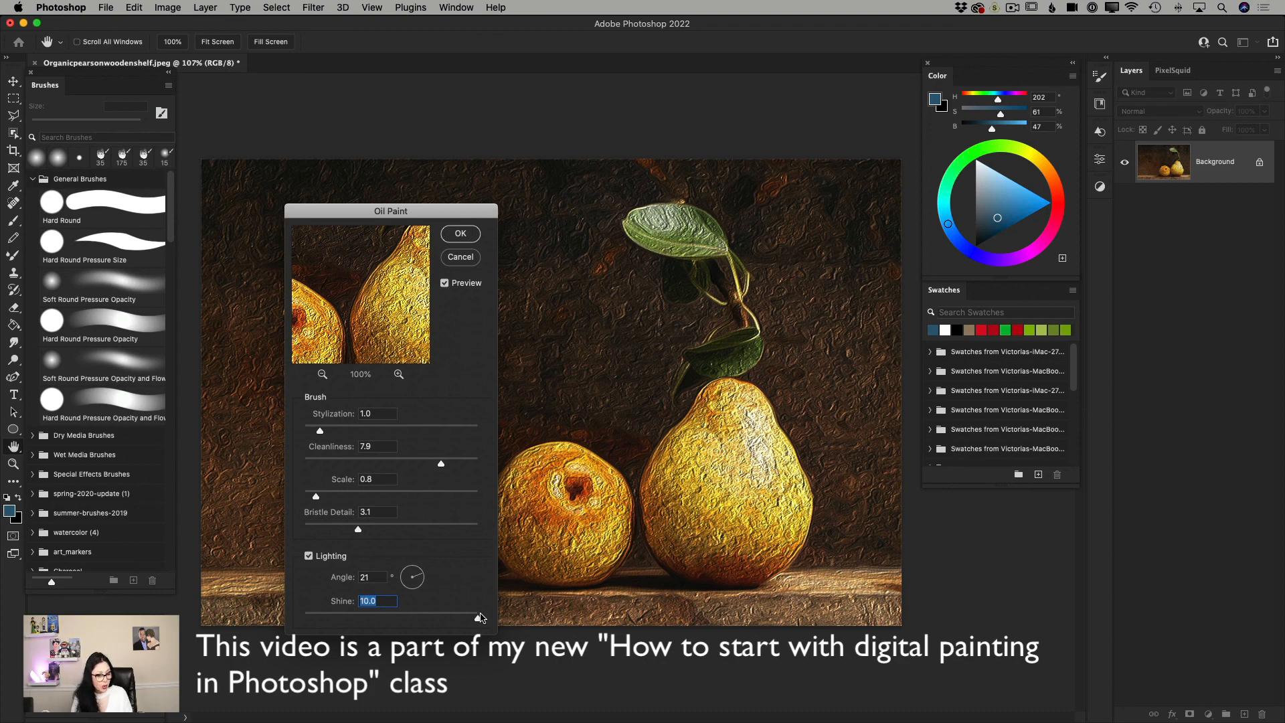
Lower the Oil Paint Shine to 0.3, settle on 0.9, and apply the filter to the pear image.
drag(479, 616, 310, 622)
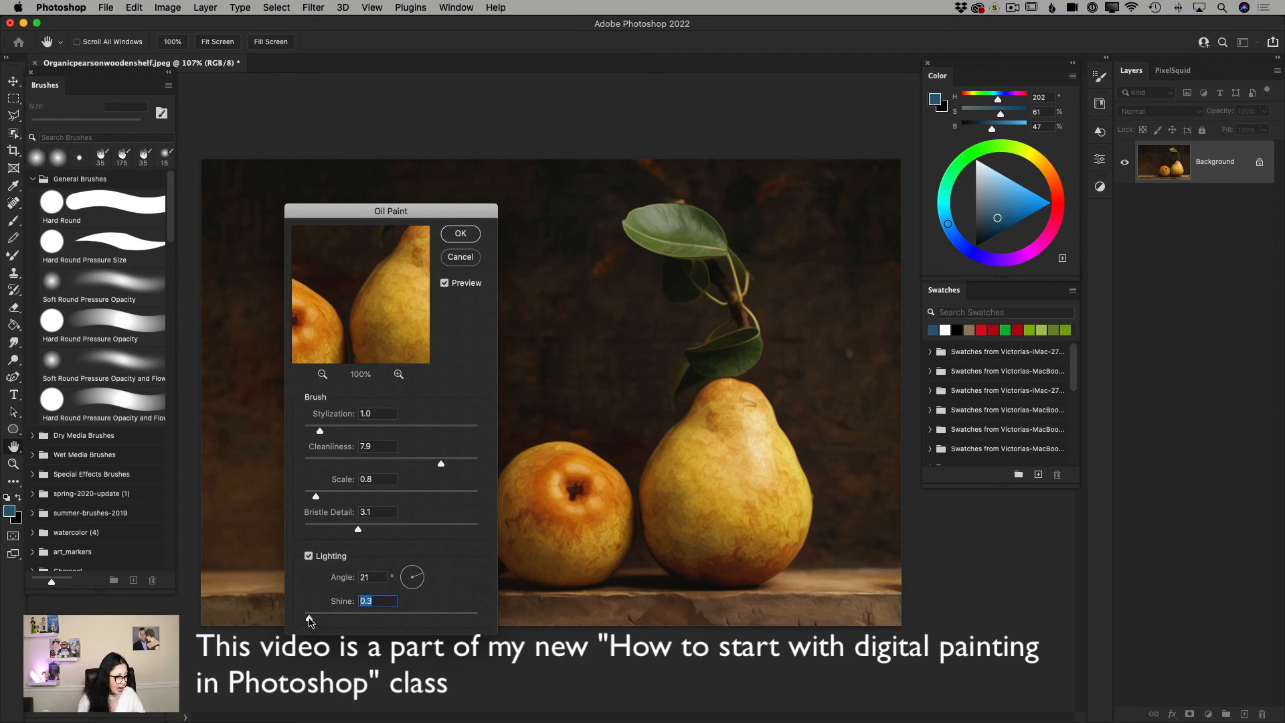
drag(311, 623, 321, 622)
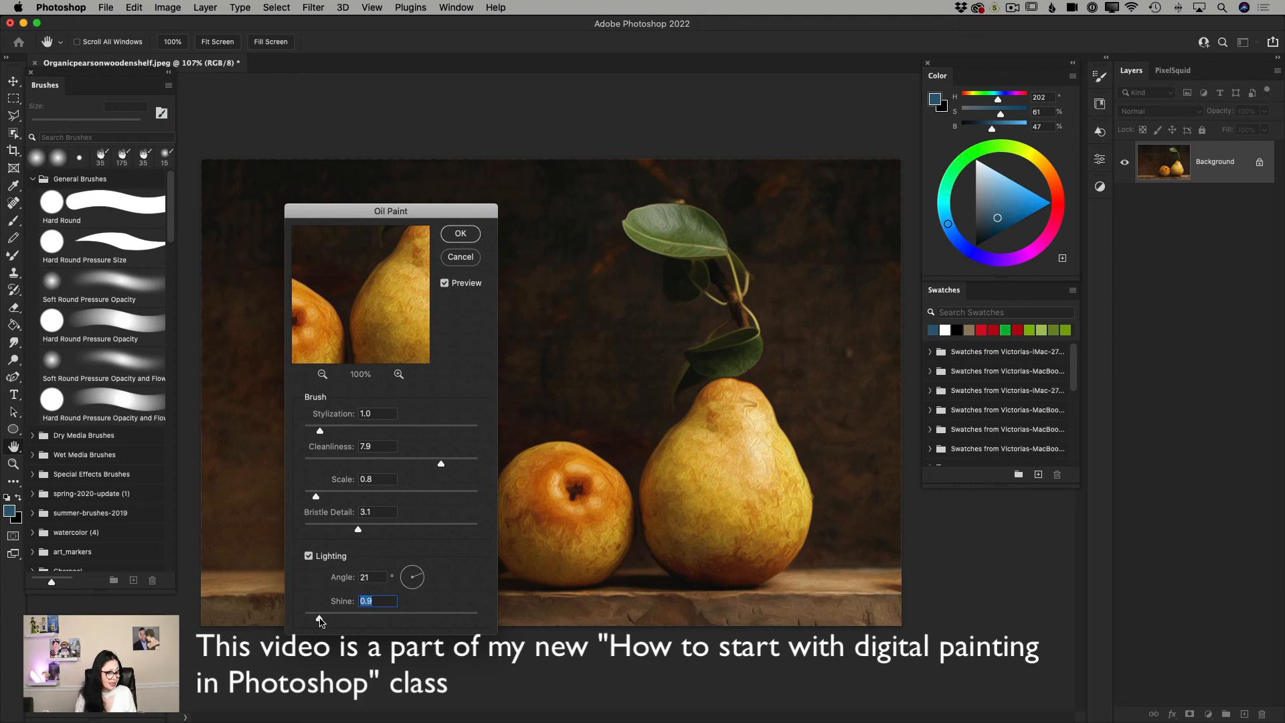
click(461, 233)
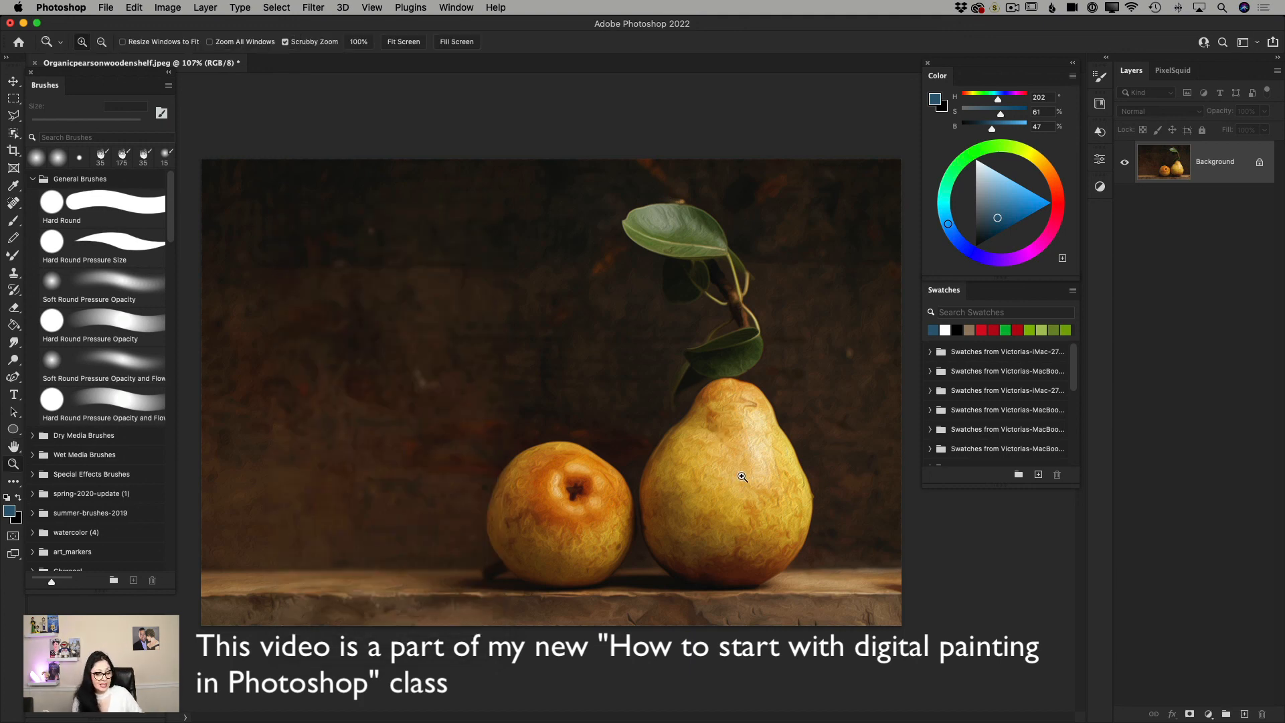
mouse_move(775, 501)
mouse_down()
mouse_move(848, 533)
mouse_move(779, 506)
mouse_up()
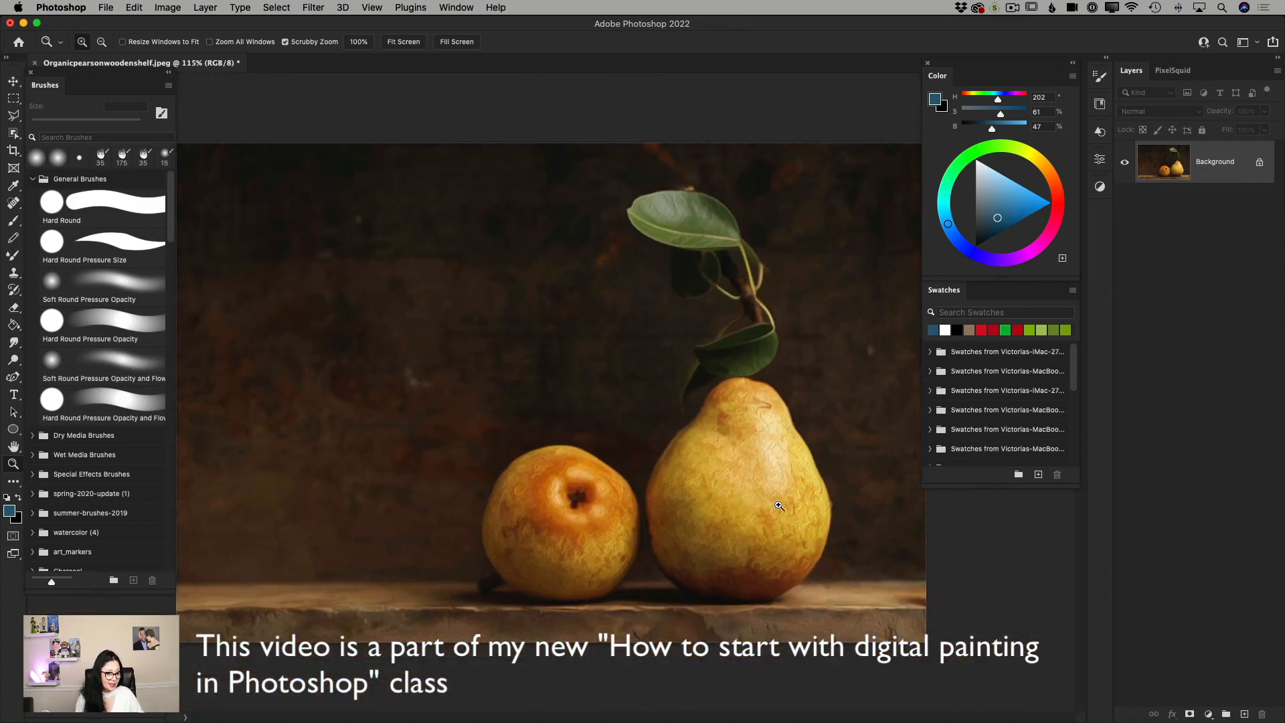